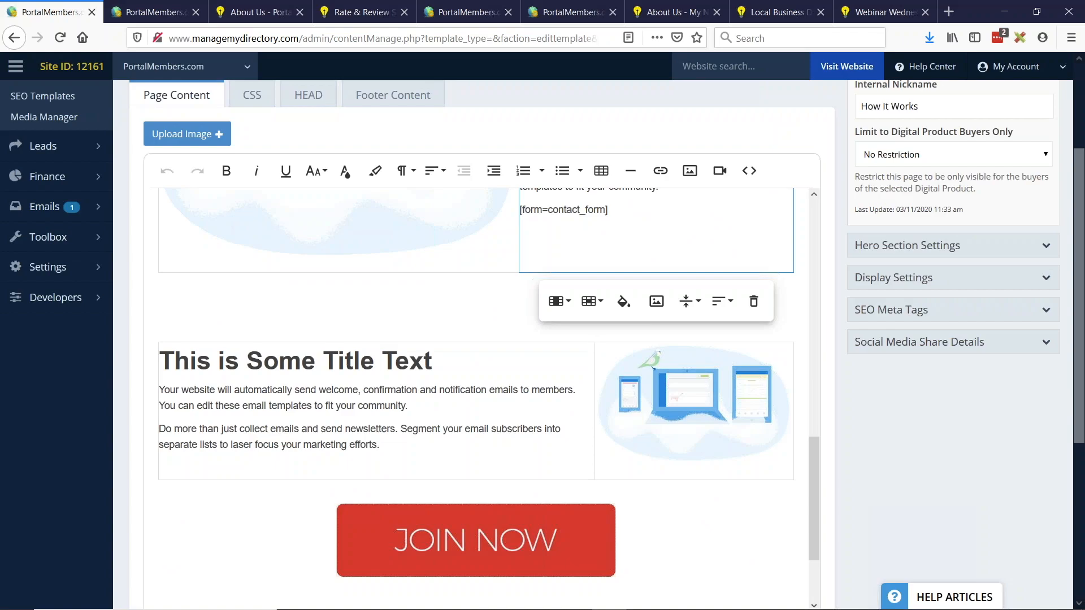
Resize the columns of the lower title-and-image table, first enlarging the image column, then widening the text column again
left_click(649, 334)
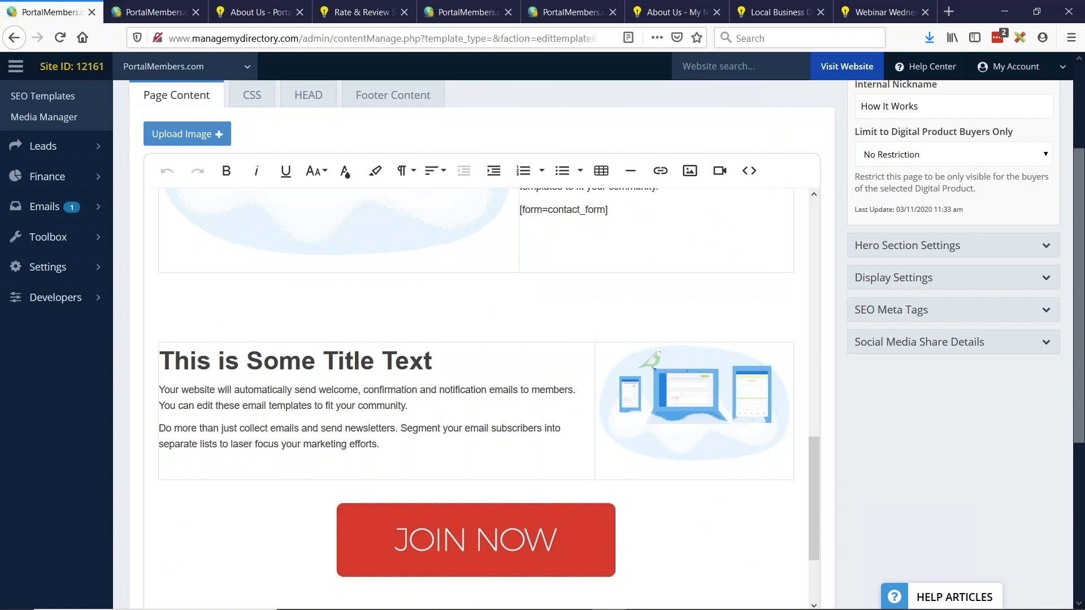
left_click_drag(595, 396, 355, 396)
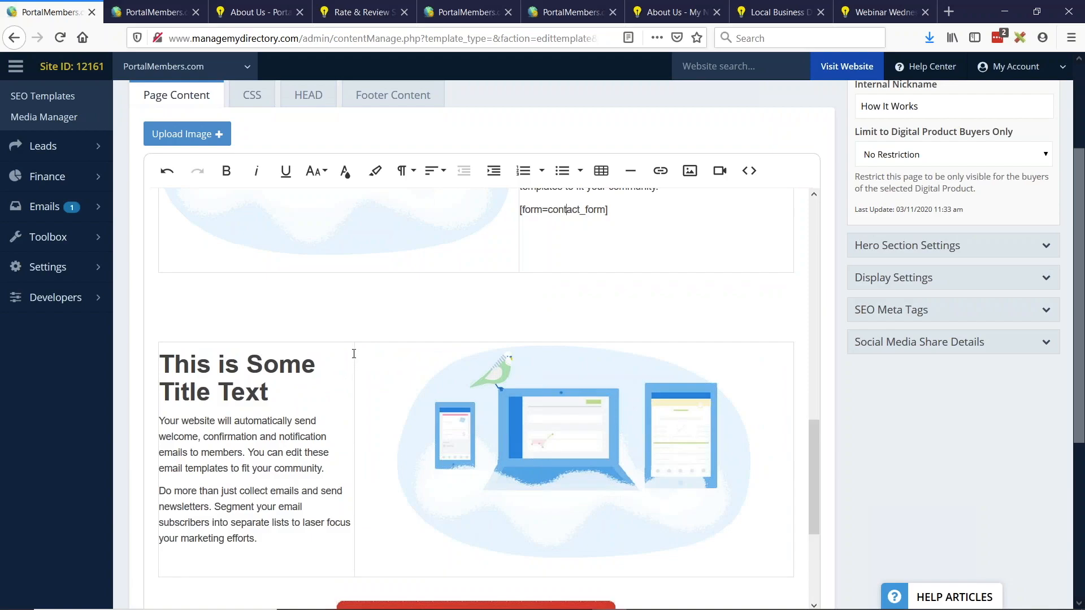
left_click(355, 354)
left_click(358, 347)
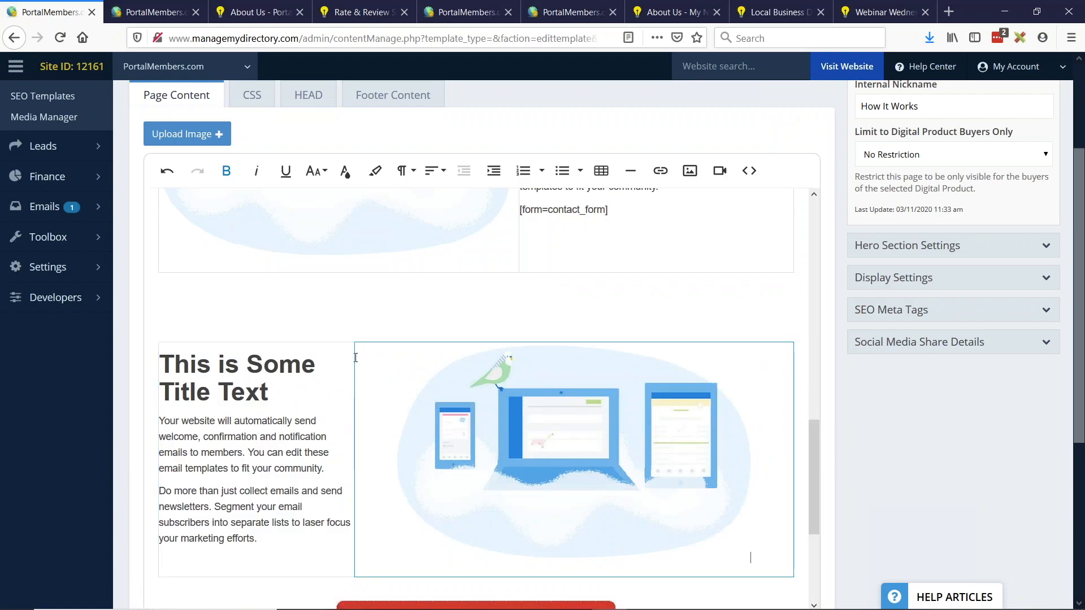
left_click_drag(352, 347, 643, 368)
Review the page title and the Hero Section Settings, including device visibility, fonts, text width, padding, content and background image
scroll(497, 351, "up", 12)
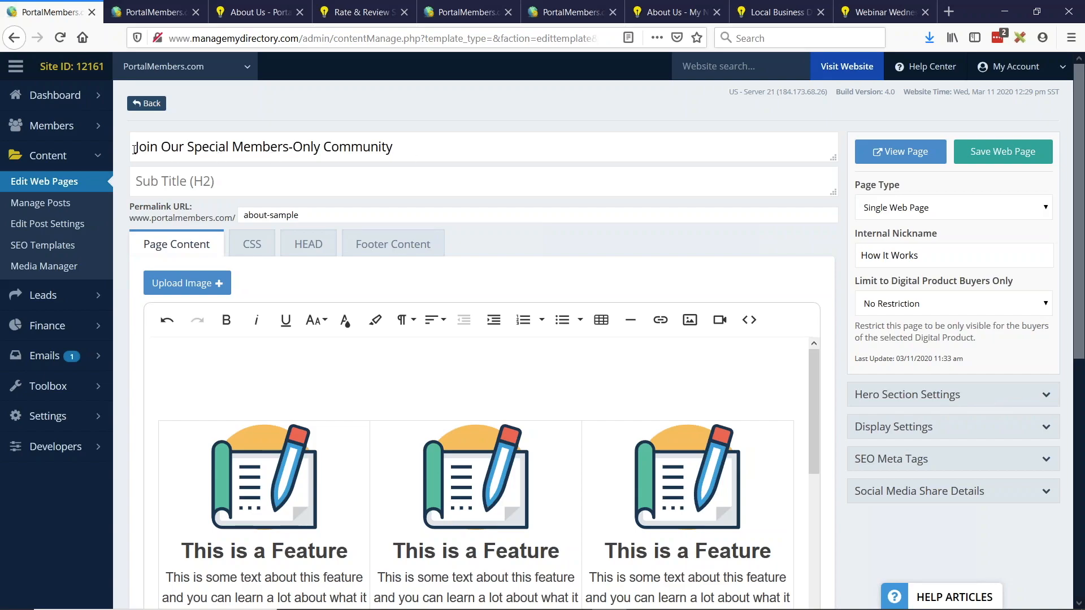
left_click_drag(135, 149, 658, 155)
left_click(945, 391)
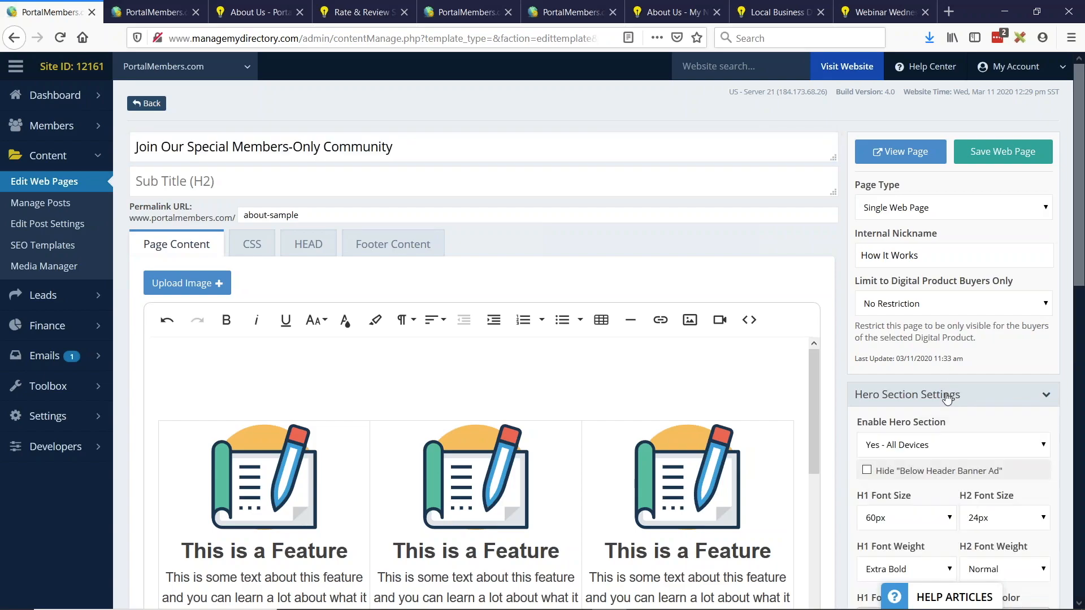
scroll(874, 210, "down", 4)
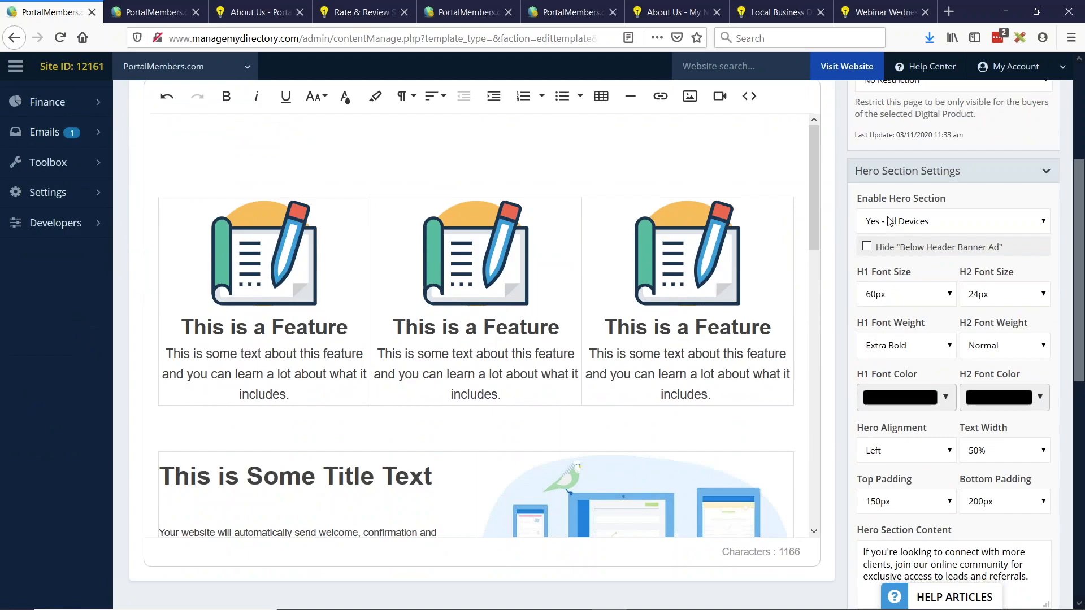
left_click(889, 219)
left_click(892, 255)
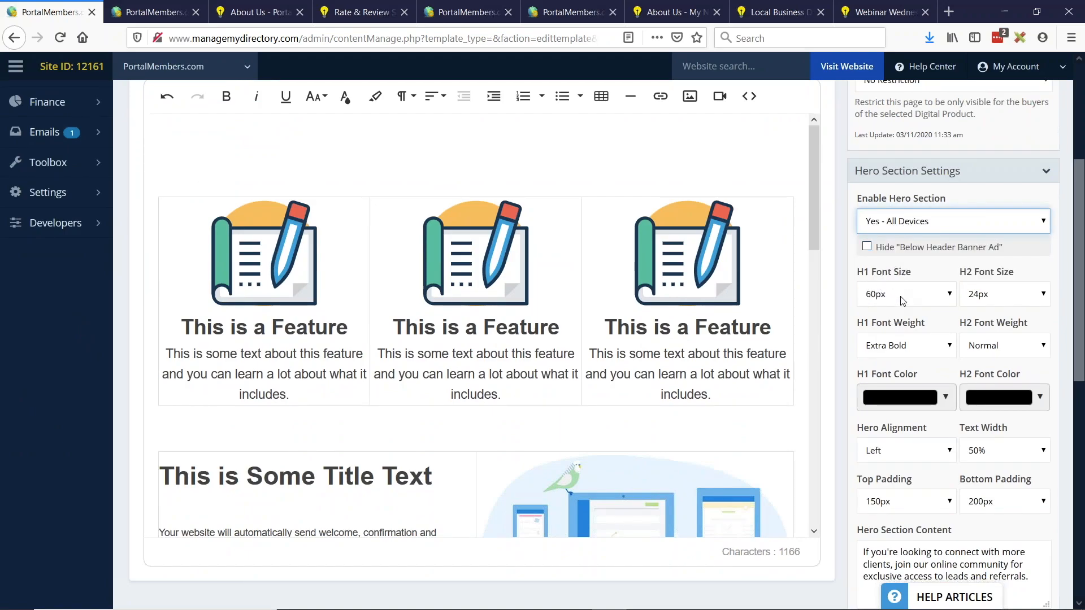
scroll(907, 303, "down", 1)
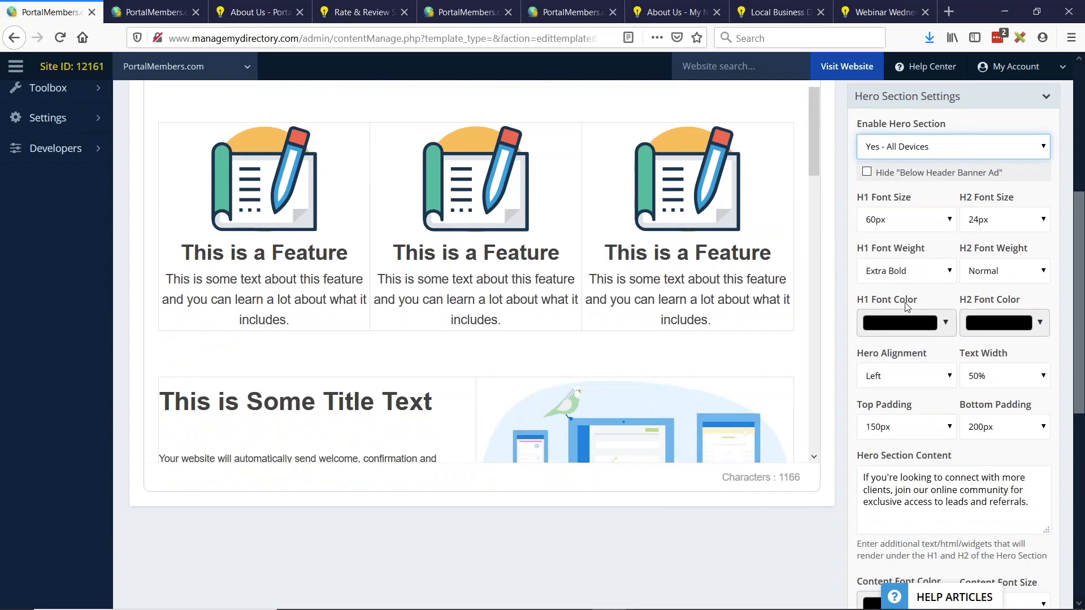
scroll(903, 382, "down", 1)
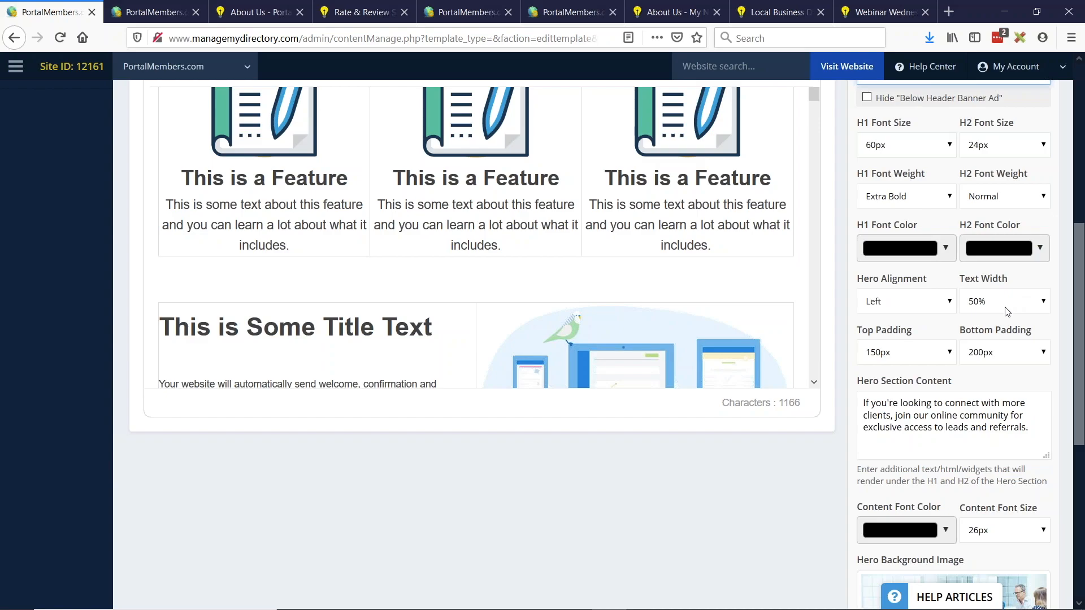
left_click(1007, 313)
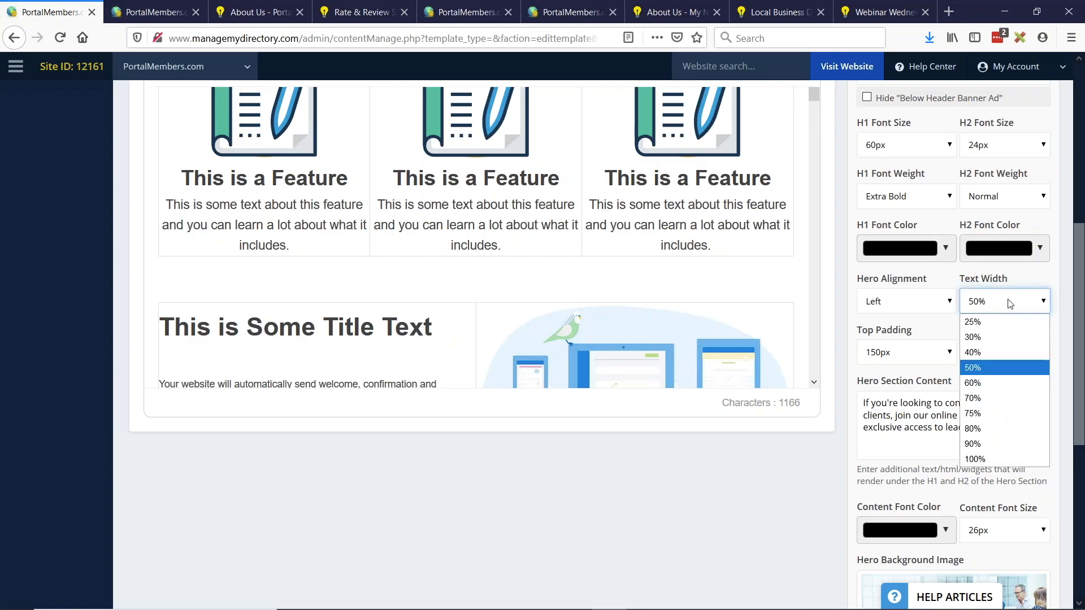
left_click(1000, 366)
scroll(1005, 307, "down", 2)
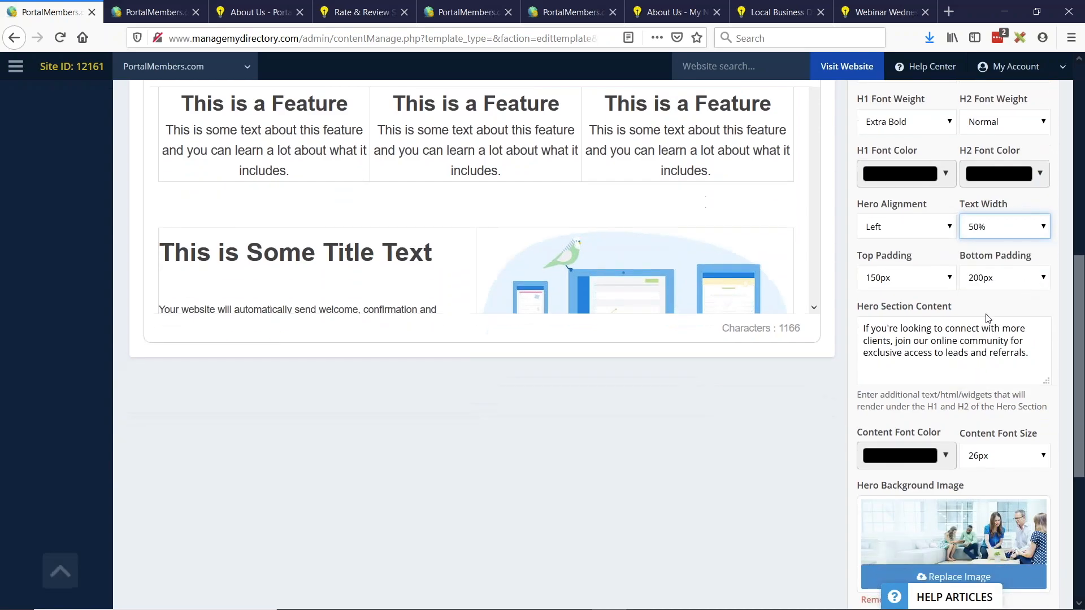
scroll(942, 335, "down", 4)
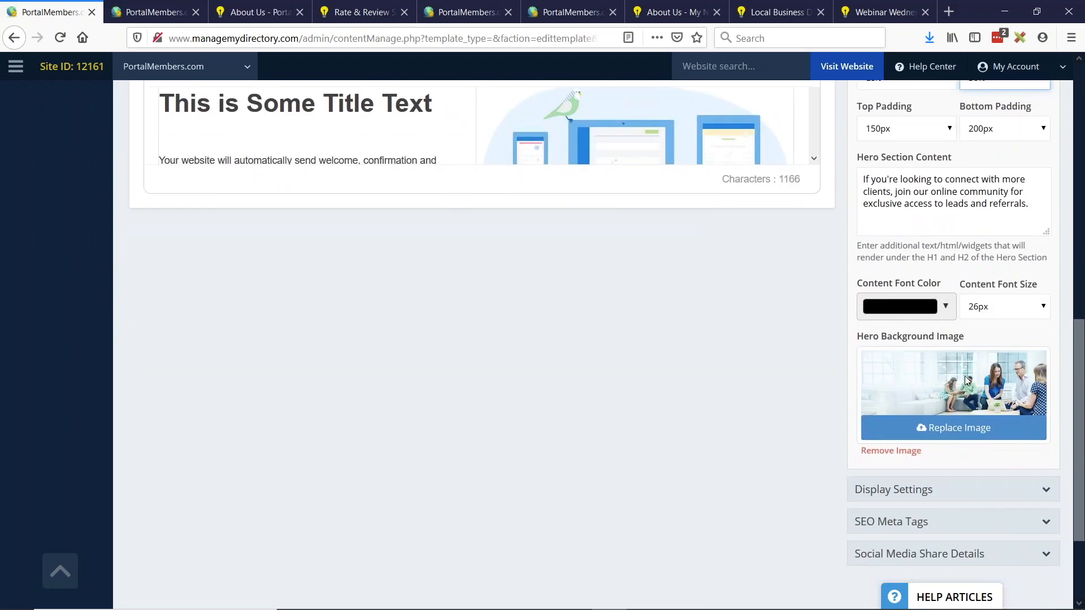
scroll(995, 390, "up", 4)
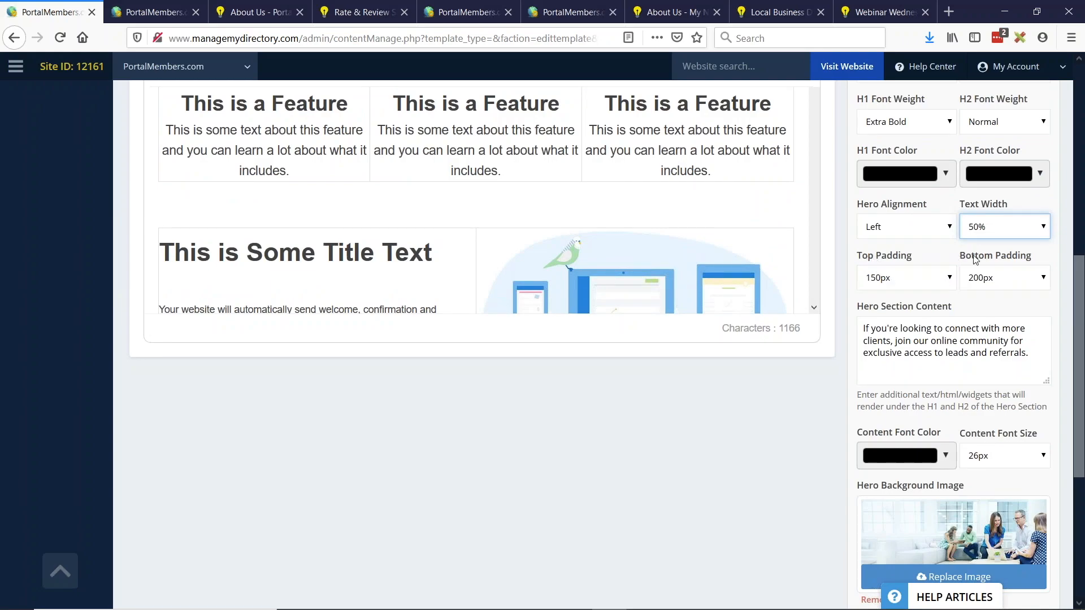
Set the hero section's top padding to 200px and collapse the Hero Section Settings
left_click(935, 279)
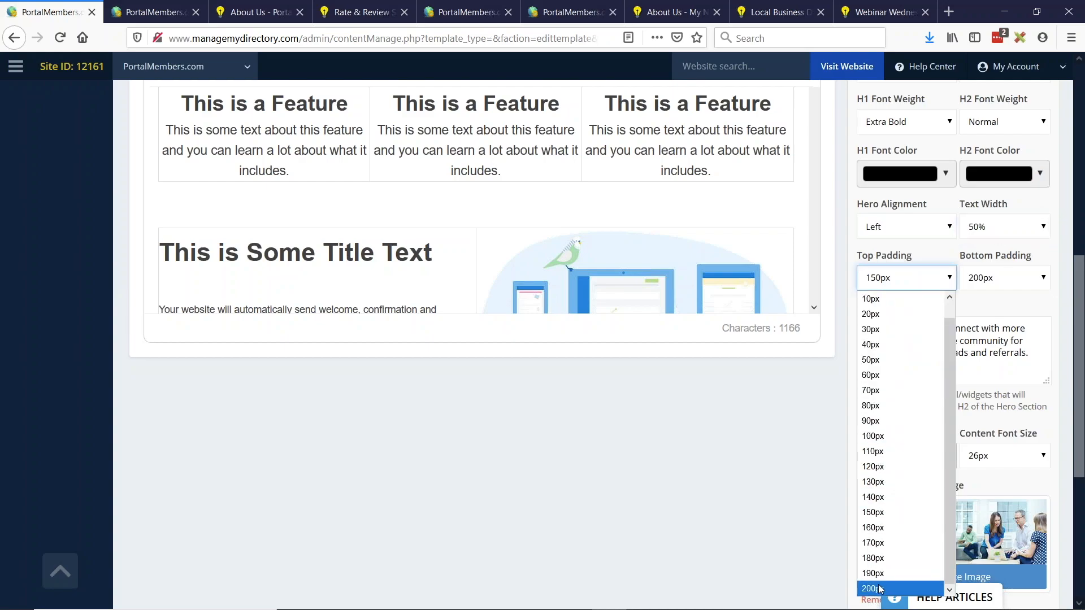
left_click(885, 588)
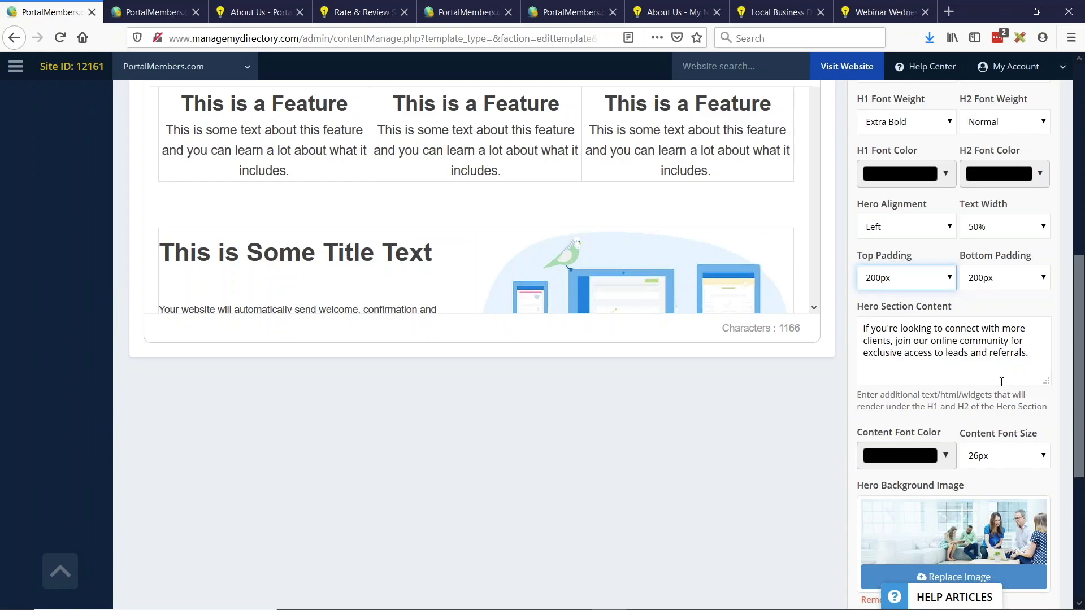
left_click(921, 277)
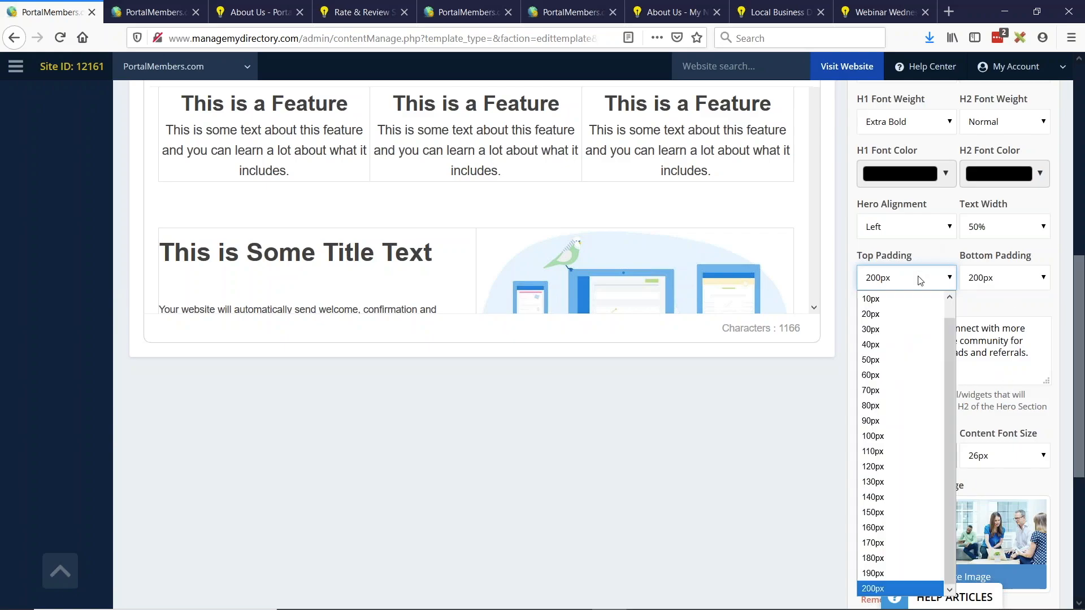
left_click(1036, 310)
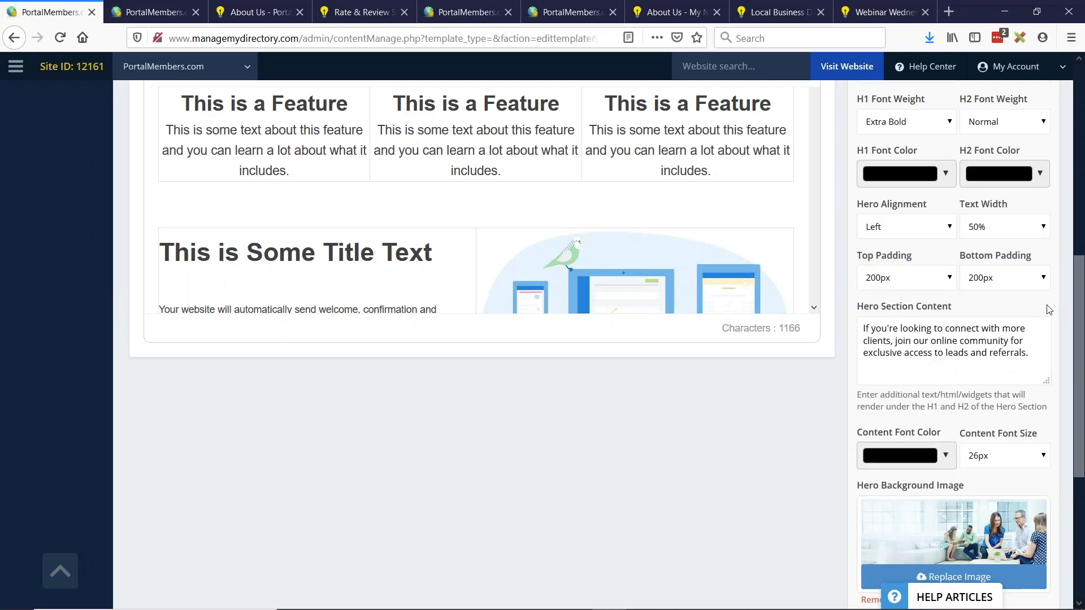
scroll(1048, 310, "up", 4)
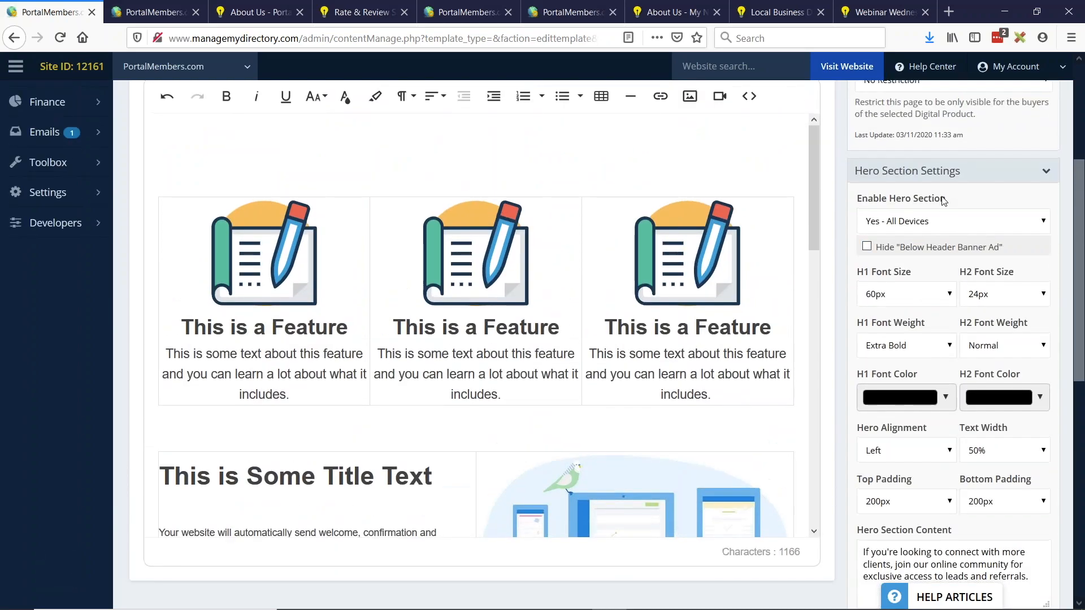
left_click(918, 180)
scroll(961, 339, "up", 4)
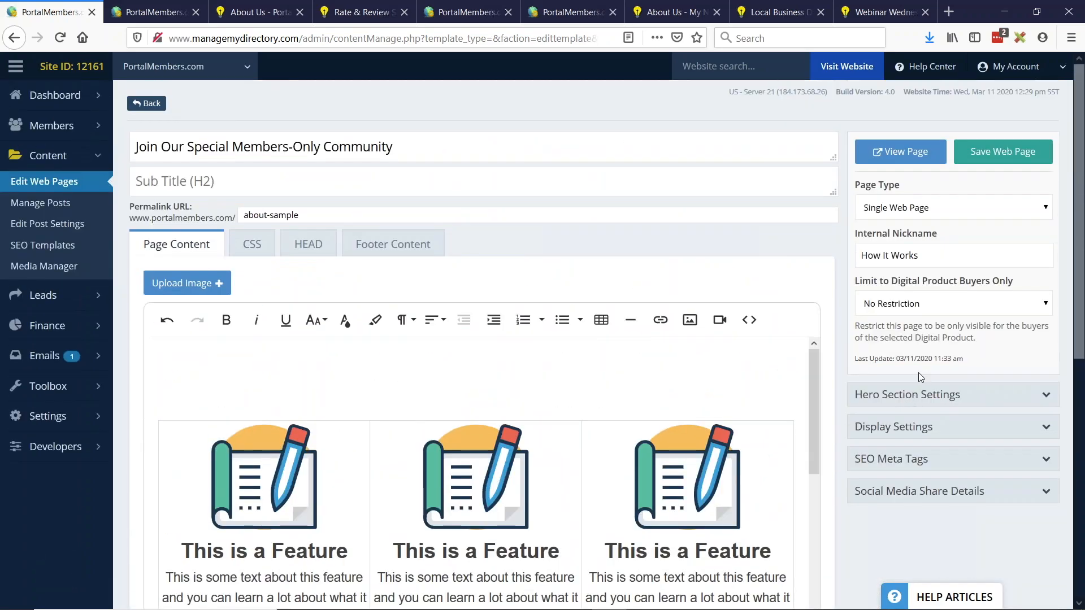
Insert a table with one row and four columns above the three-feature table in the page content
scroll(399, 468, "down", 2)
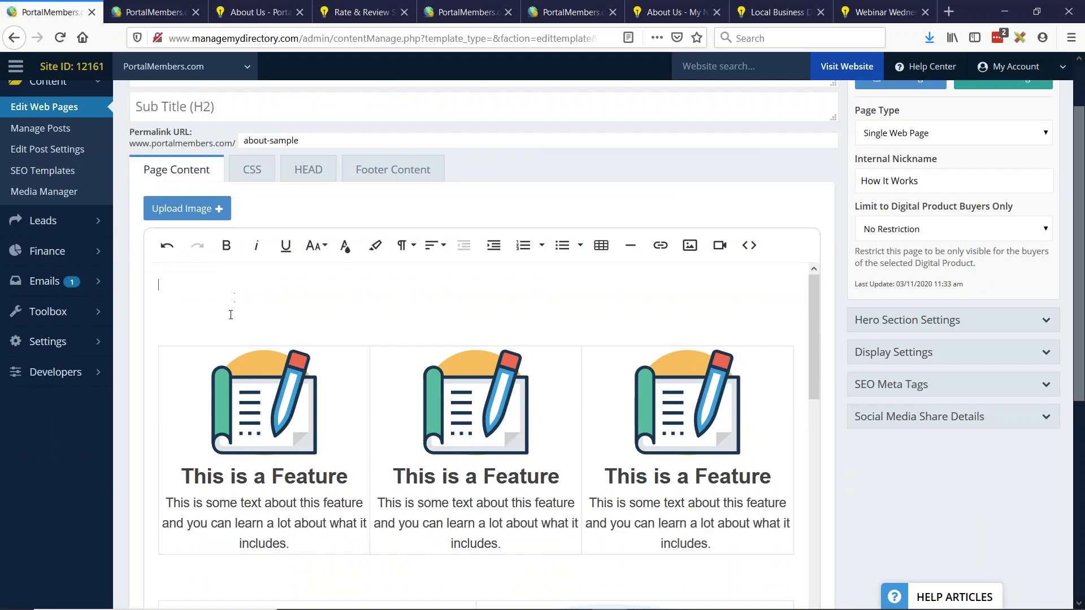
left_click(628, 324)
left_click(601, 249)
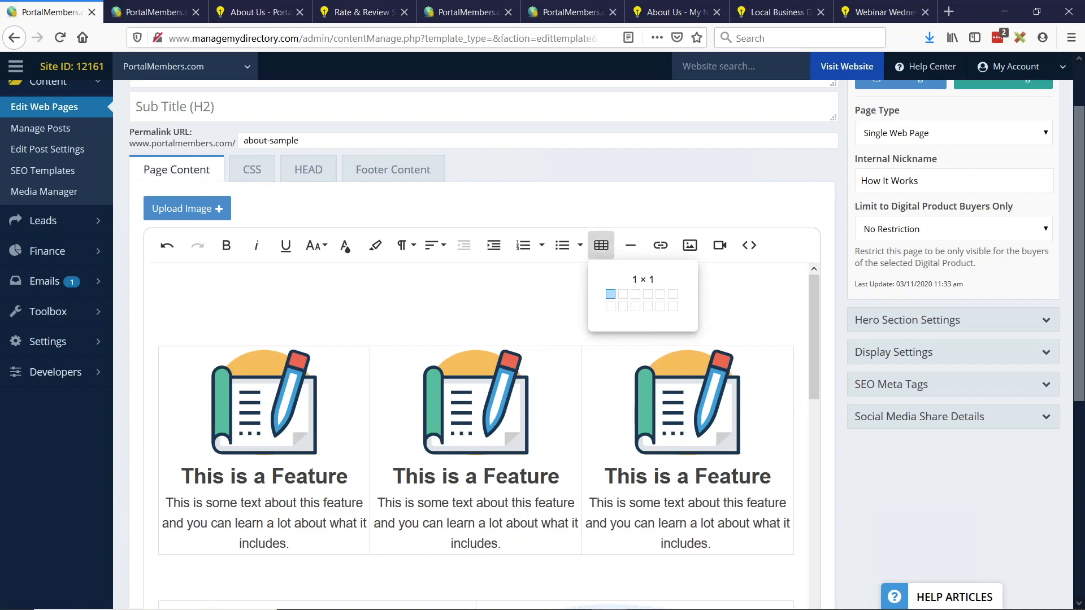
left_click(648, 295)
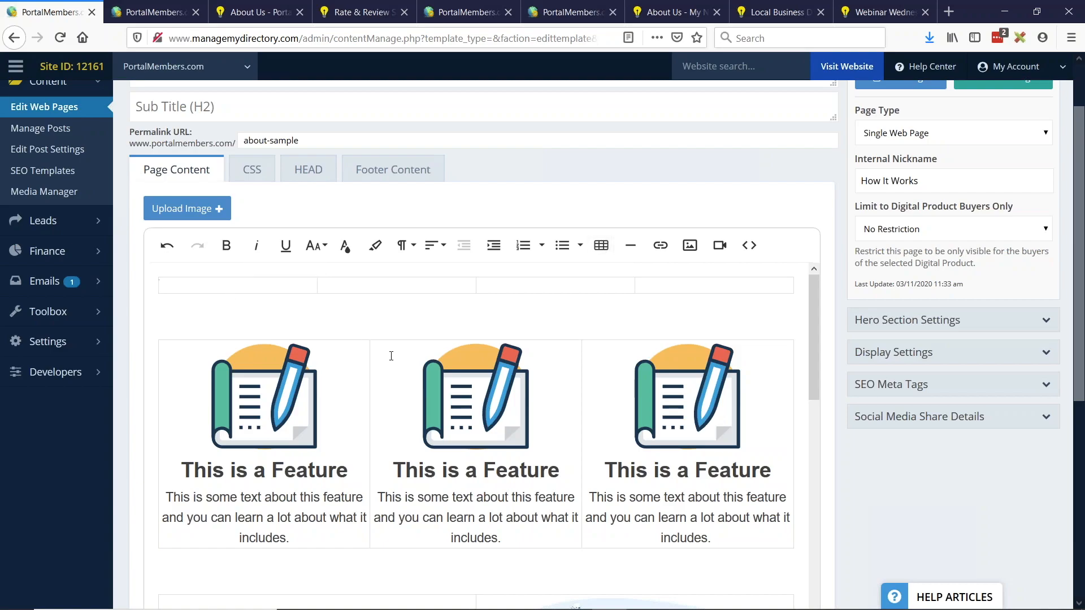
Browse the stored images available for the first cell of the new four-column table
left_click(233, 288)
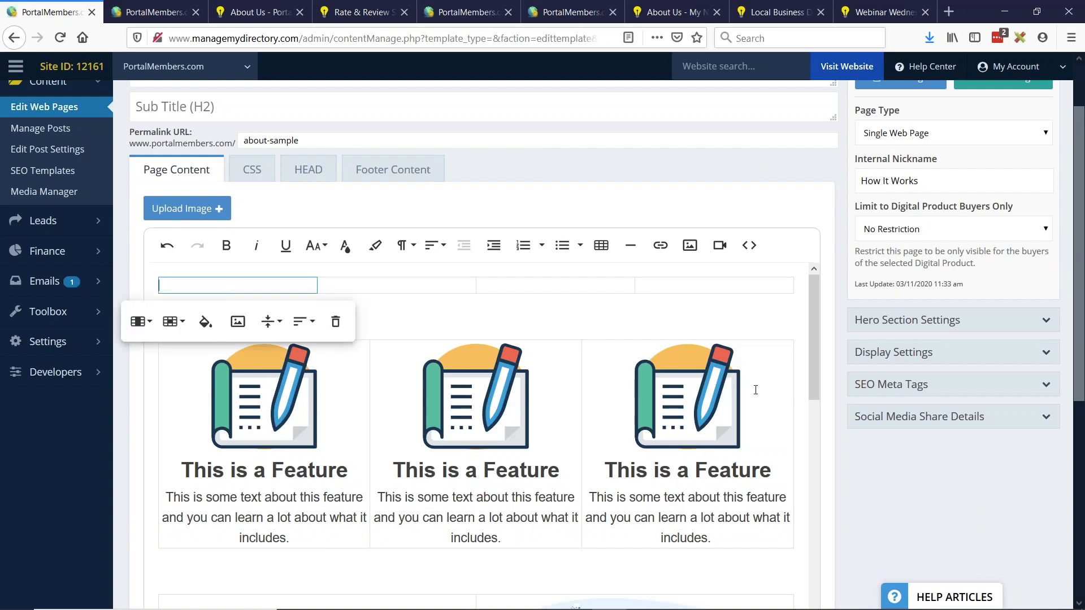
left_click(691, 246)
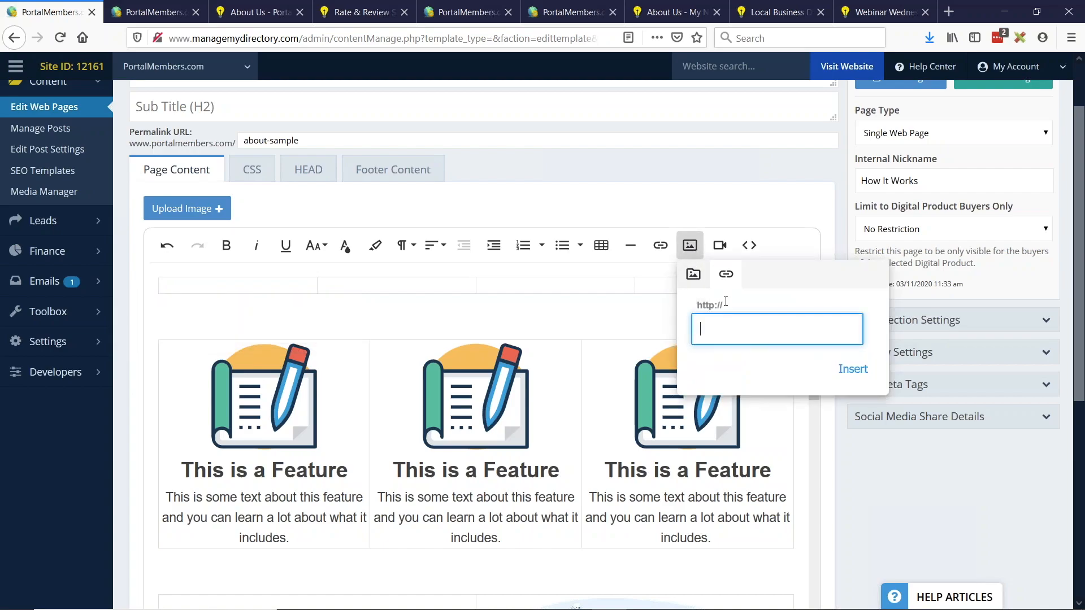
left_click(694, 274)
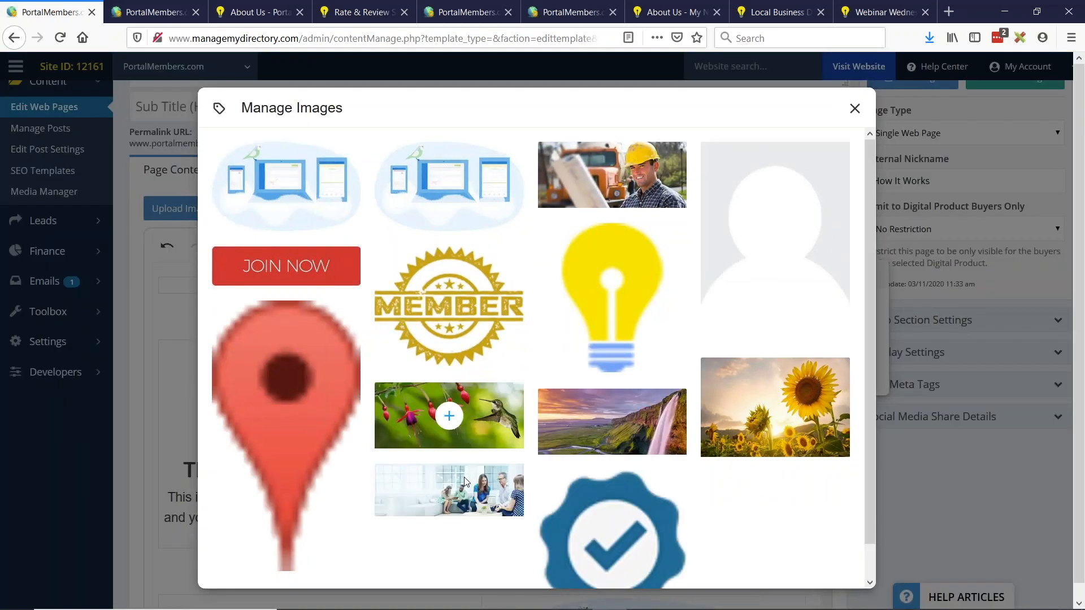
scroll(621, 384, "down", 1)
scroll(626, 399, "up", 1)
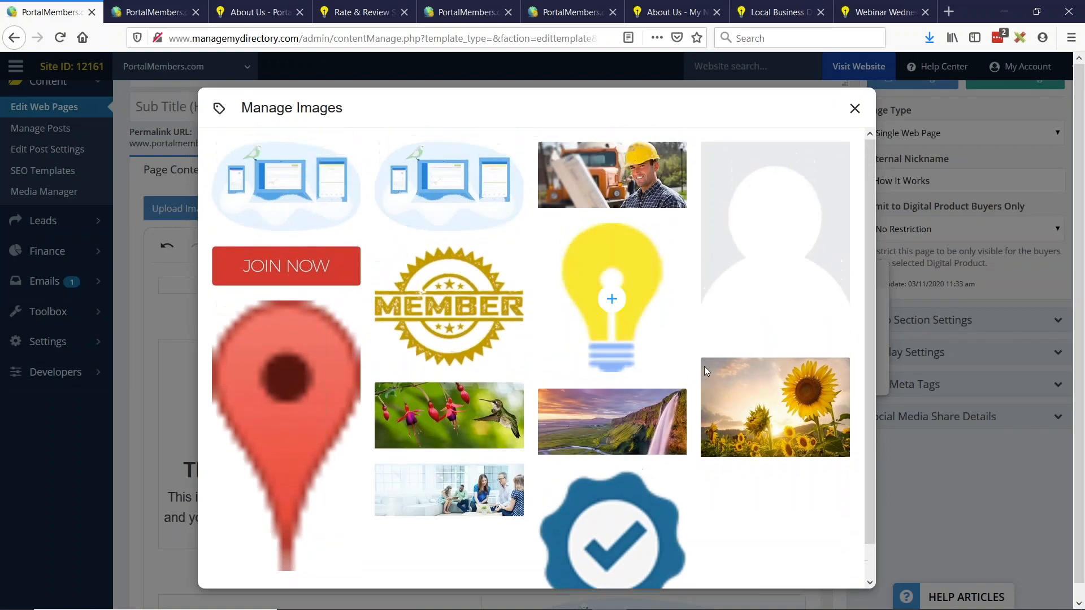
left_click(855, 109)
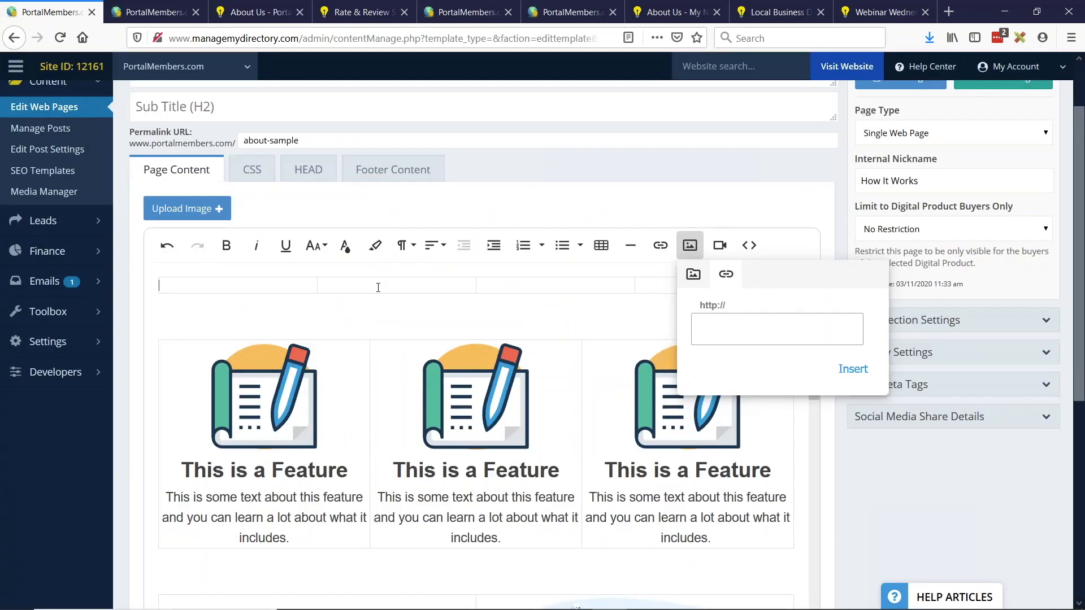
Copy the file URL of the member-database image from the Media Manager and return to the page editor
left_click(221, 209)
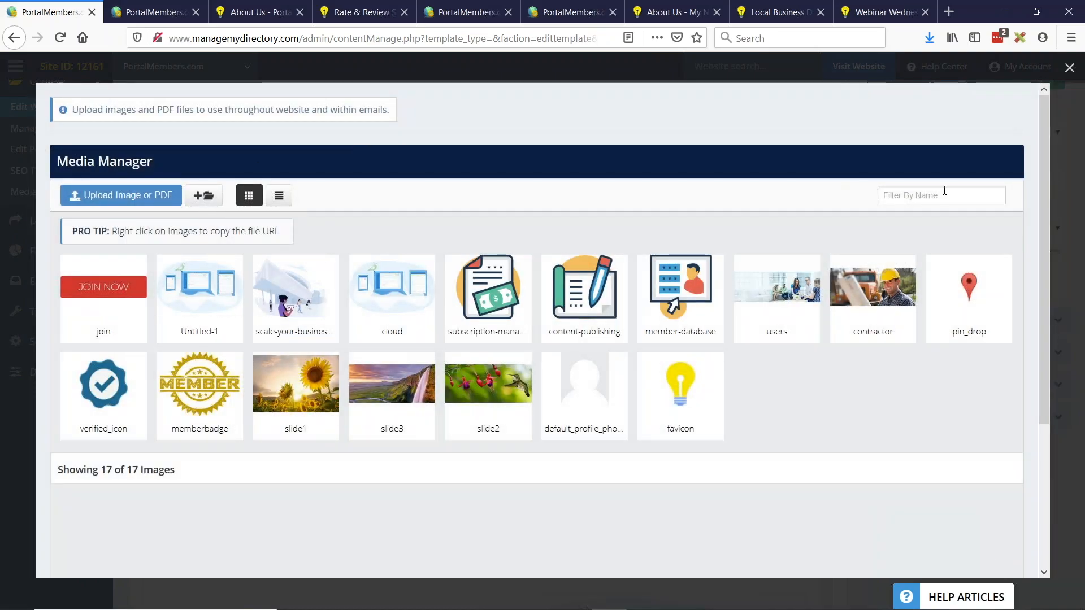
left_click(960, 199)
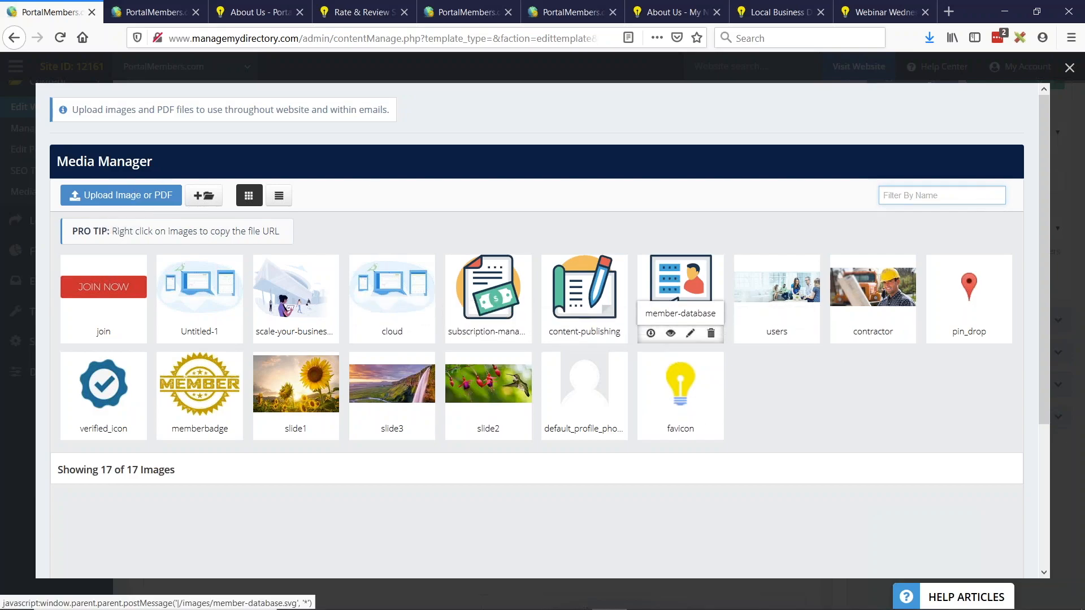
right_click(680, 277)
left_click(700, 288)
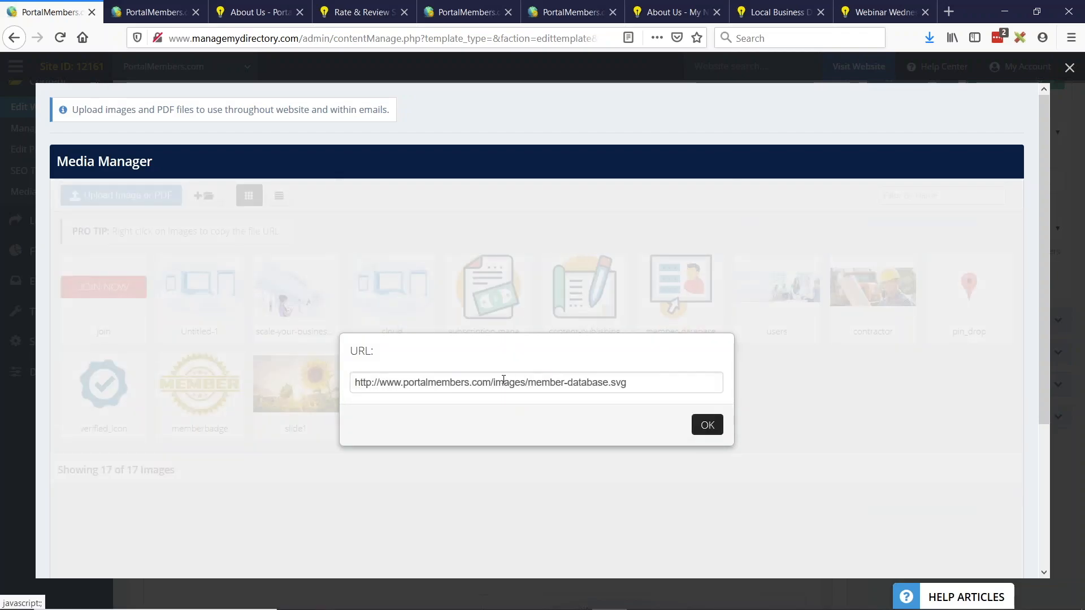
left_click_drag(491, 382, 622, 382)
triple_click(622, 384)
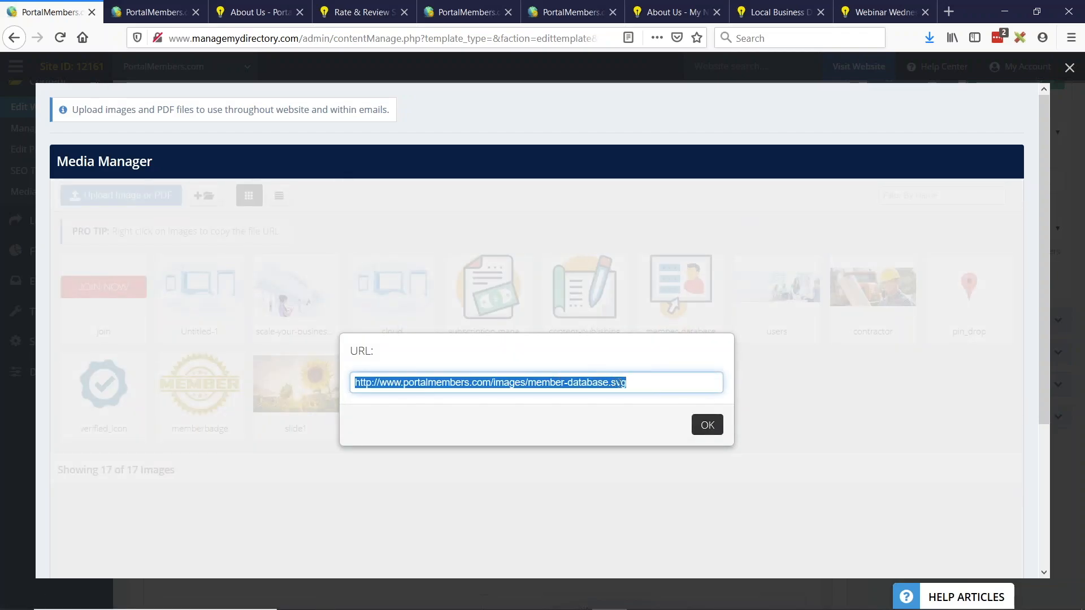
left_click(706, 425)
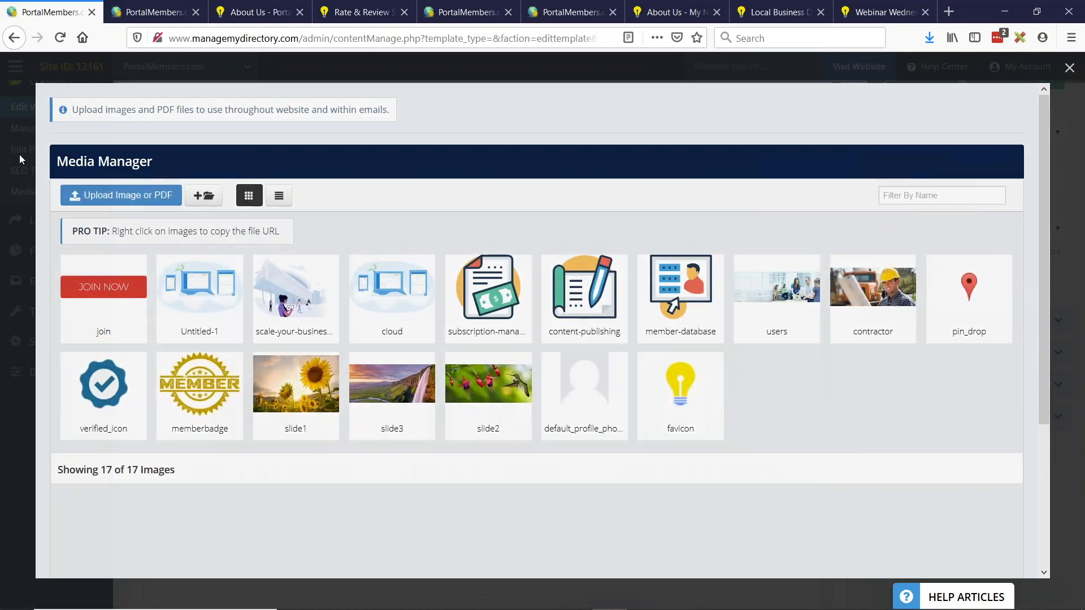
left_click(19, 155)
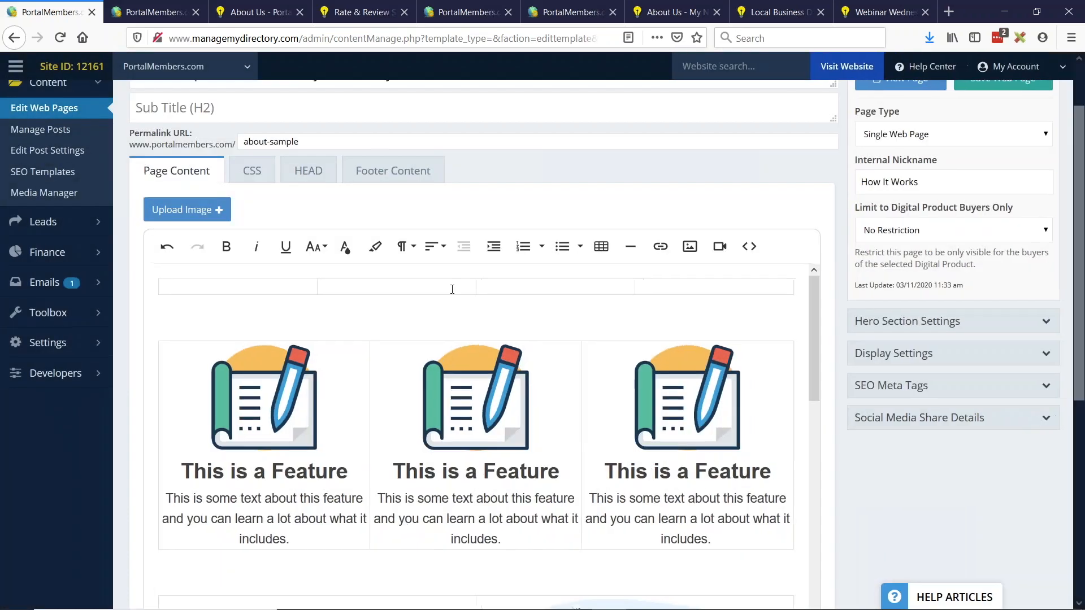
Insert the member-database.svg image by its copied URL into the first cell of the four-column table
left_click(248, 290)
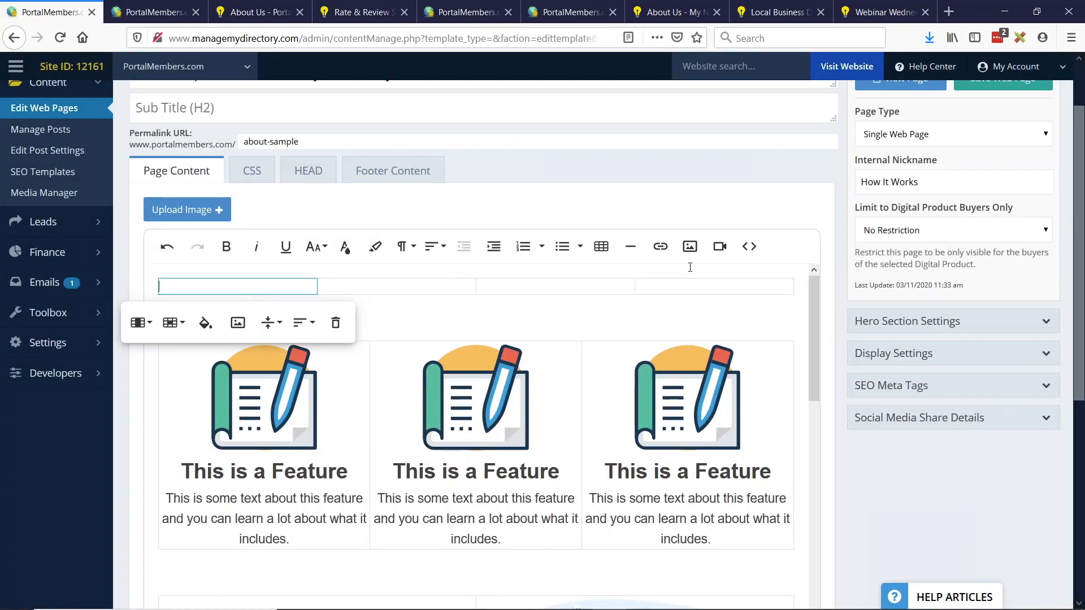
left_click(691, 247)
key("ctrl+v")
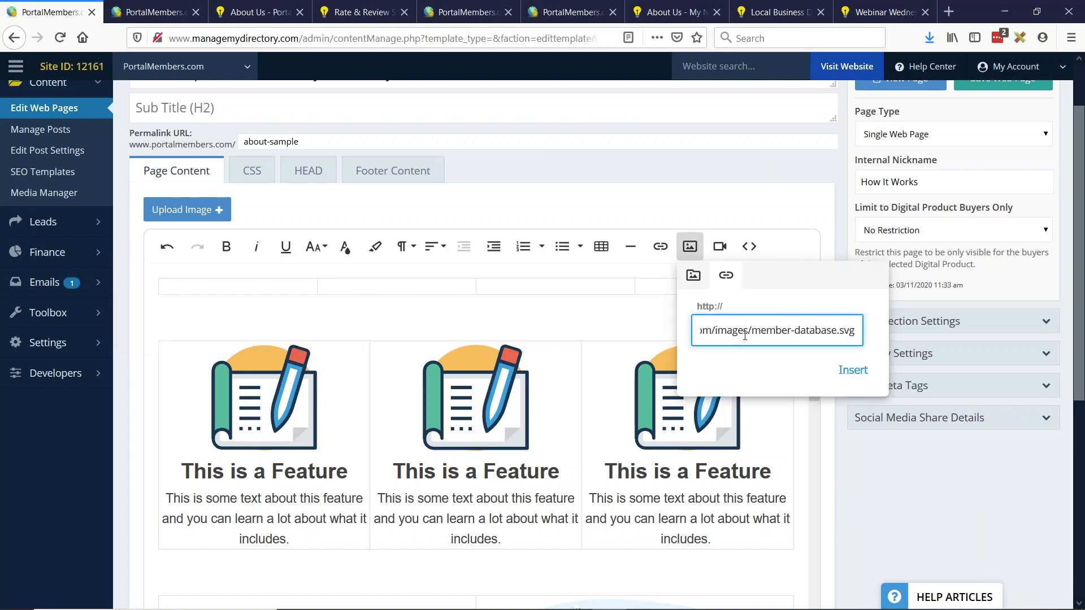
left_click(853, 370)
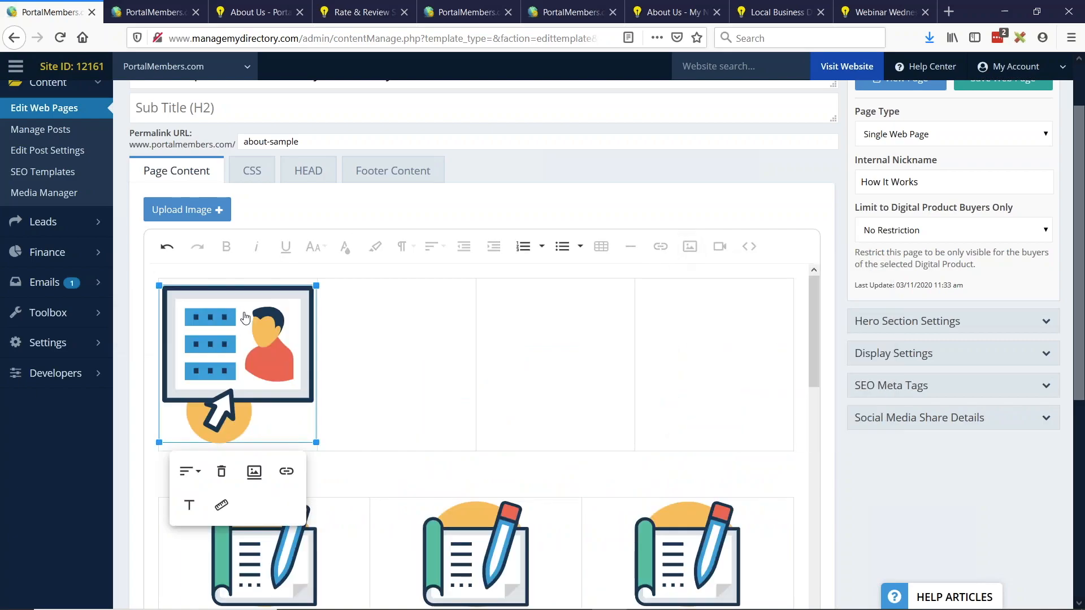
Set the width of the member-database image in the first cell to 100px
scroll(266, 361, "down", 3)
scroll(285, 399, "up", 3)
left_click(225, 513)
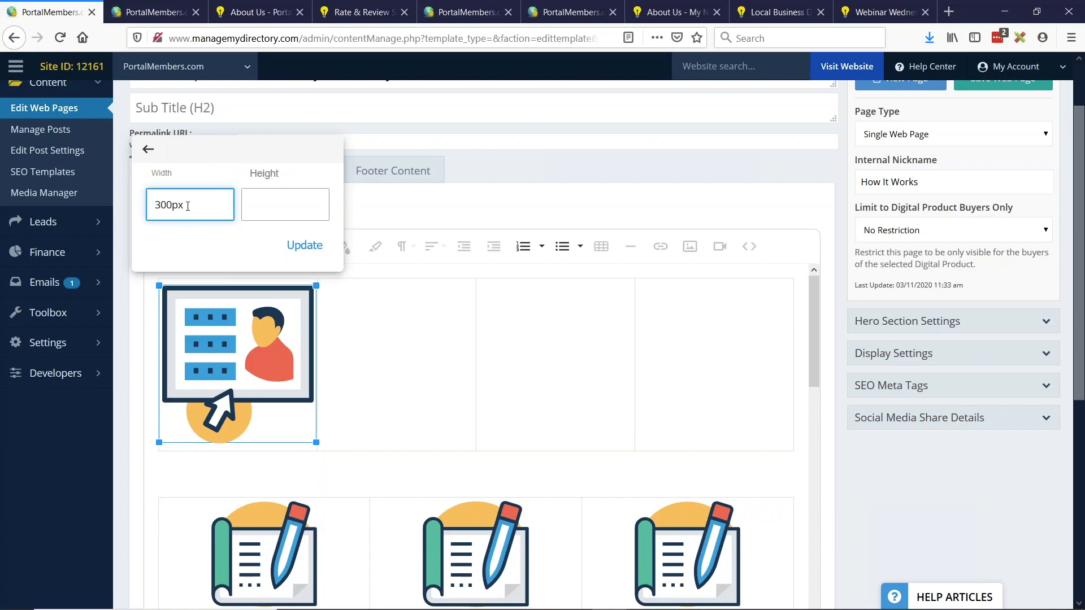
left_click_drag(187, 206, 131, 217)
type("100px")
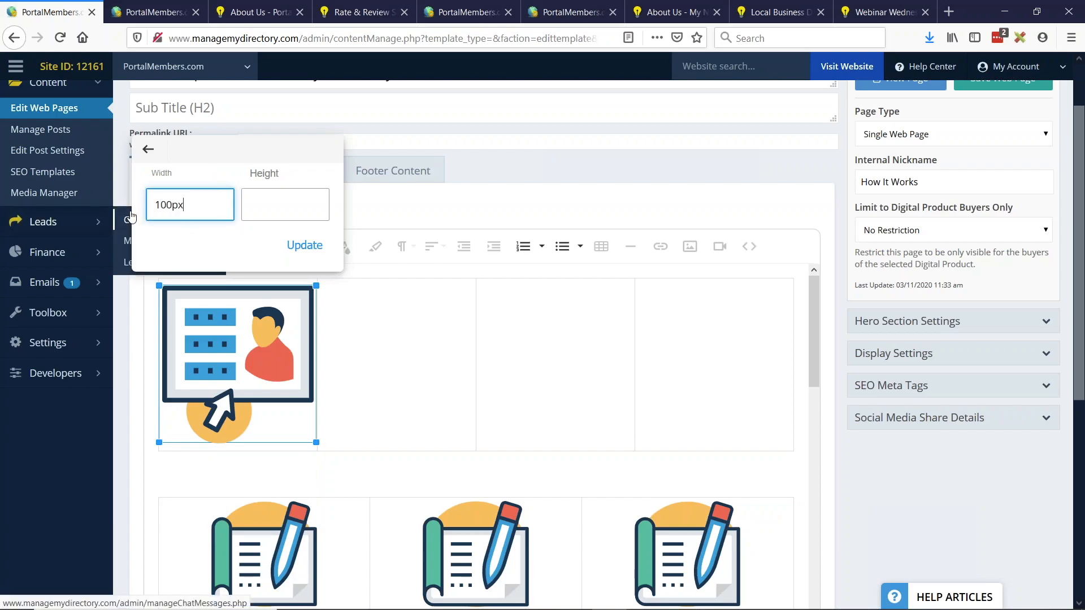
left_click(305, 245)
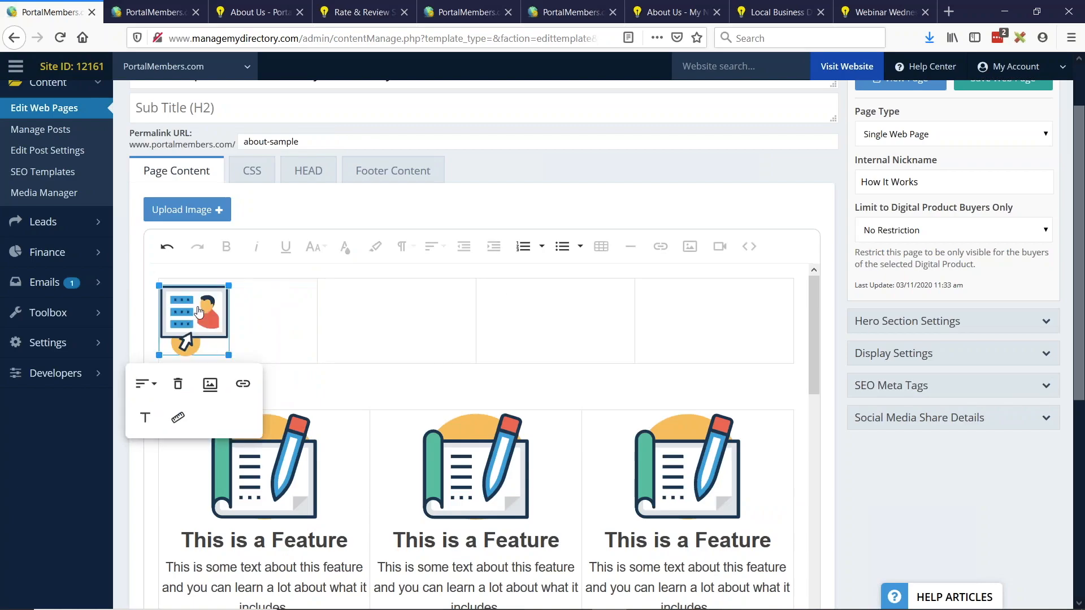
Paste the member-database image into the second, third and fourth cells of the four-column table
left_click(392, 305)
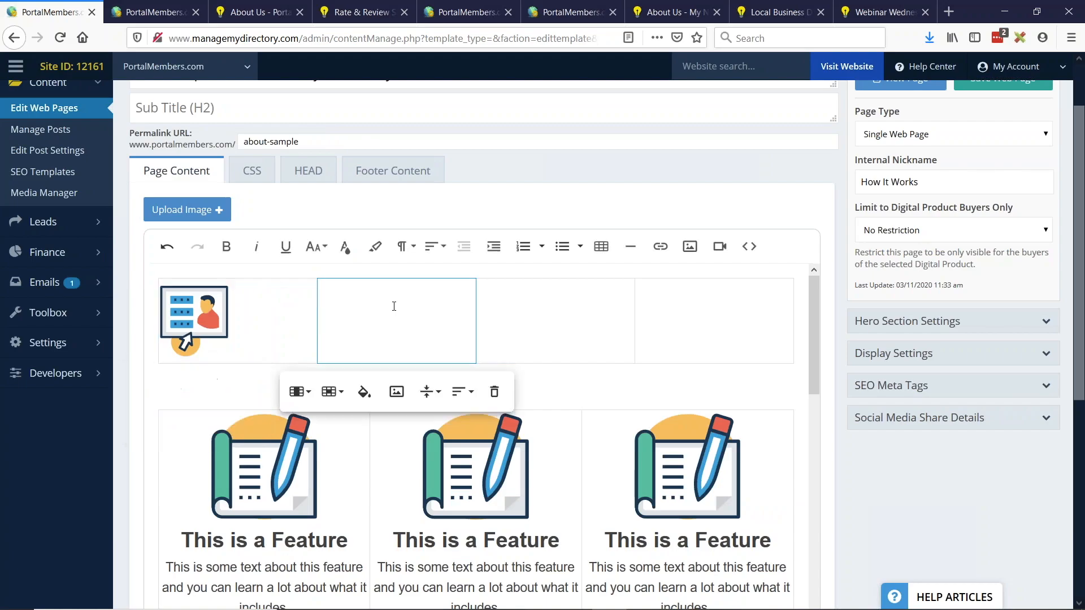
key("ctrl+v")
left_click(574, 319)
key("ctrl+v")
left_click(693, 318)
key("ctrl+v")
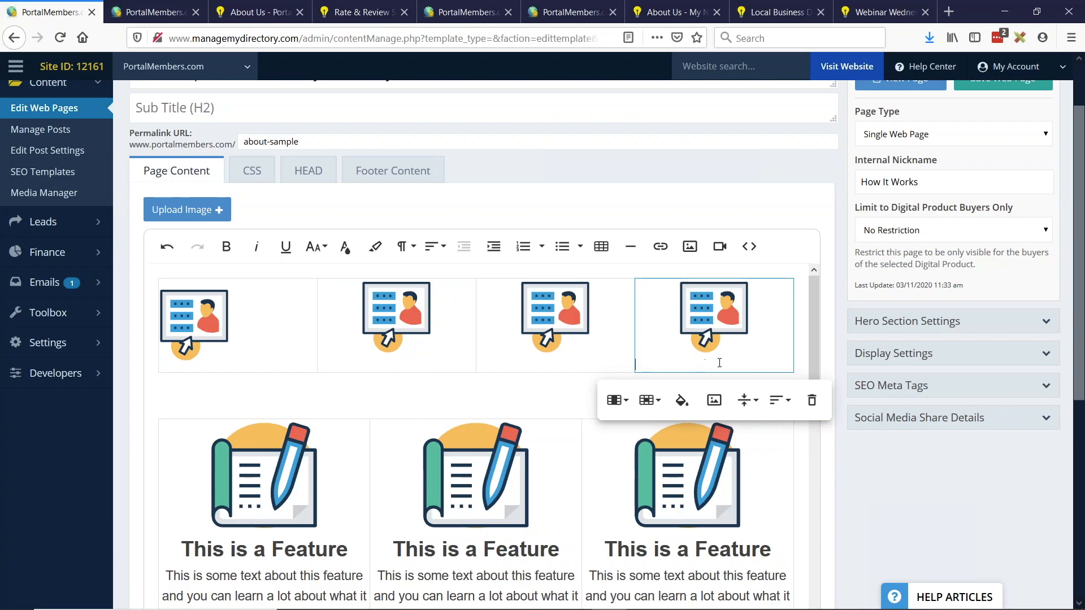
Remove the blank line below the image in the second, third and fourth cells
left_click(591, 363)
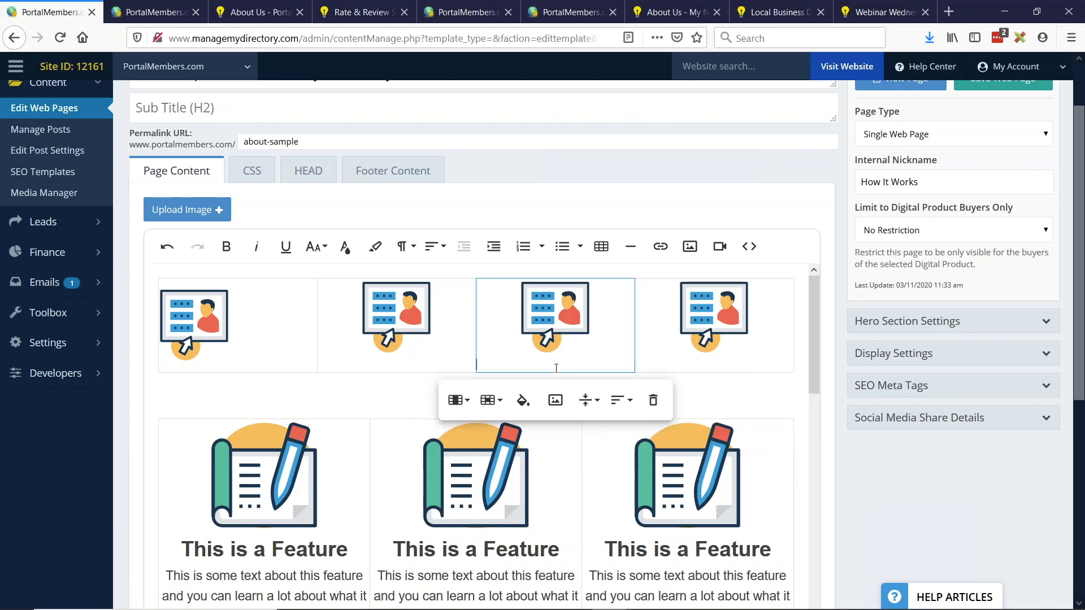
left_click(421, 363)
left_click(431, 362)
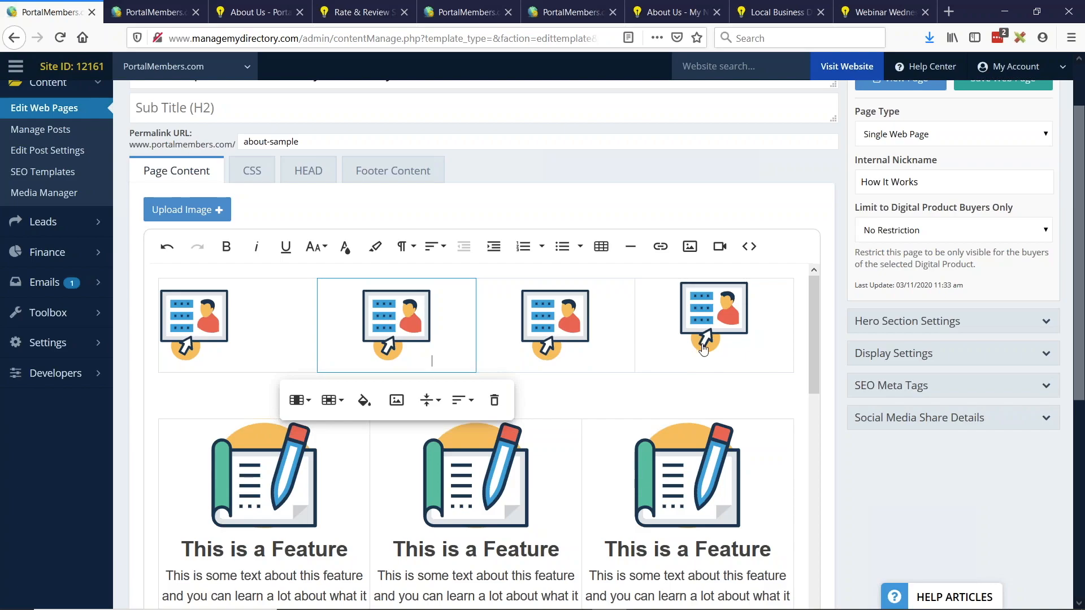
left_click(703, 351)
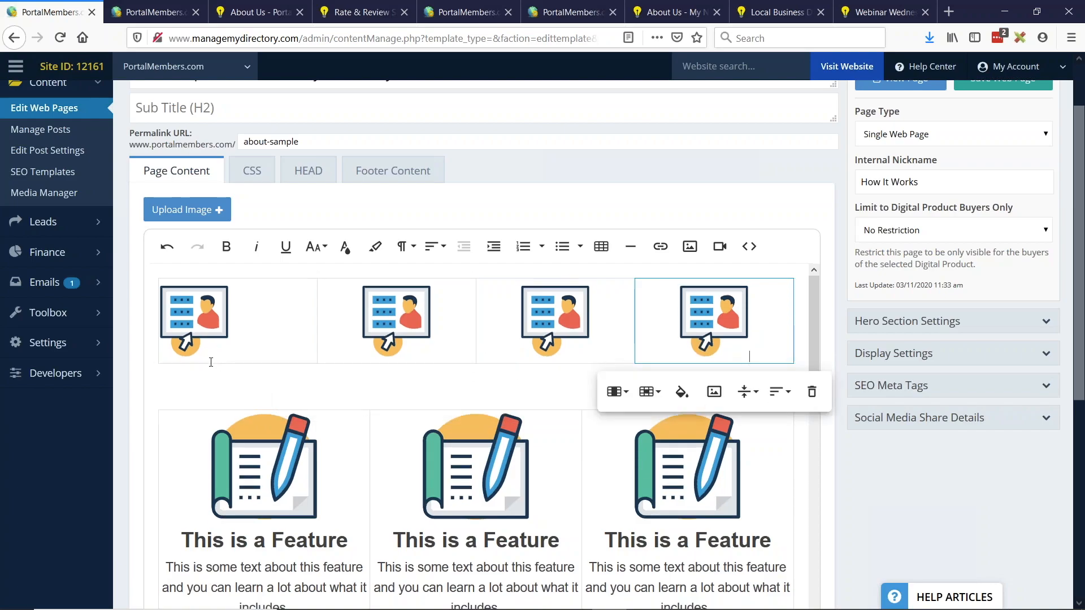
left_click(682, 312)
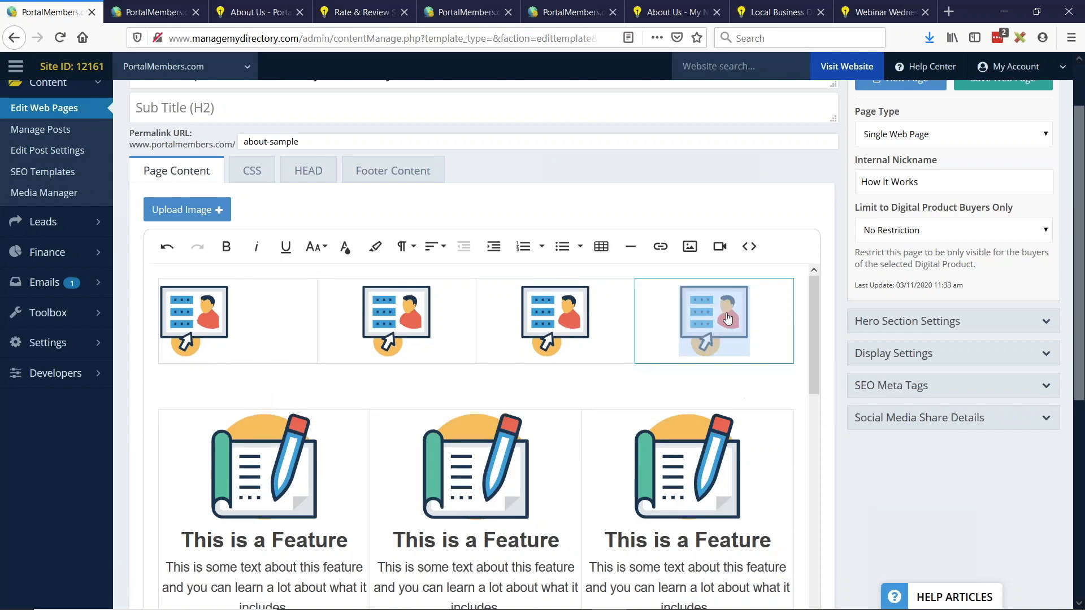
left_click(528, 346)
left_click(346, 341)
left_click_drag(344, 343, 283, 363)
Set the vertical alignment of the four-column table's first cell to Bottom
left_click(271, 353)
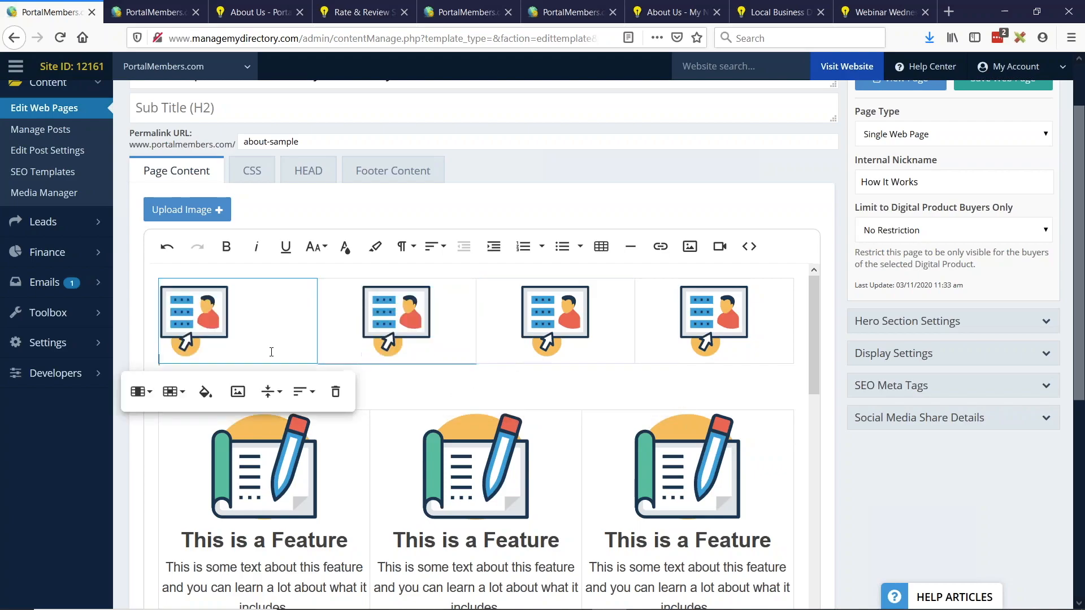
left_click(269, 392)
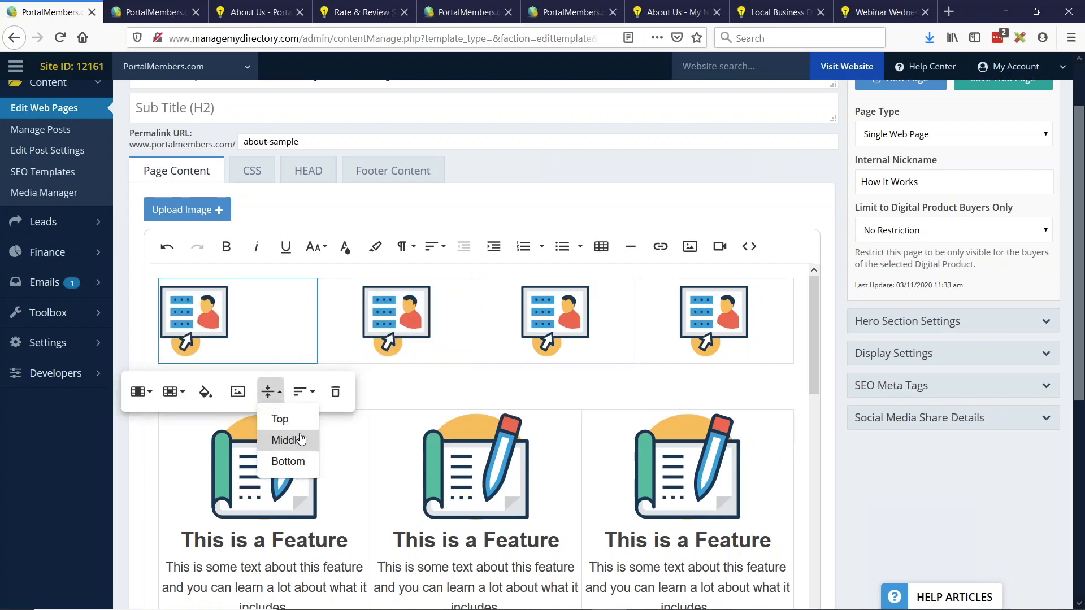
left_click(288, 461)
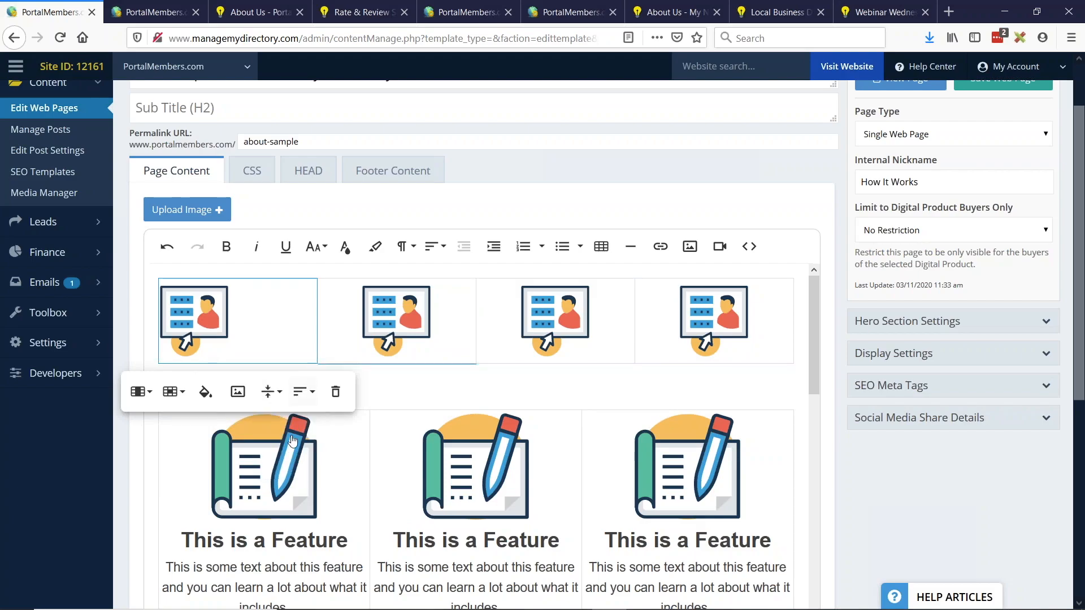
left_click(269, 392)
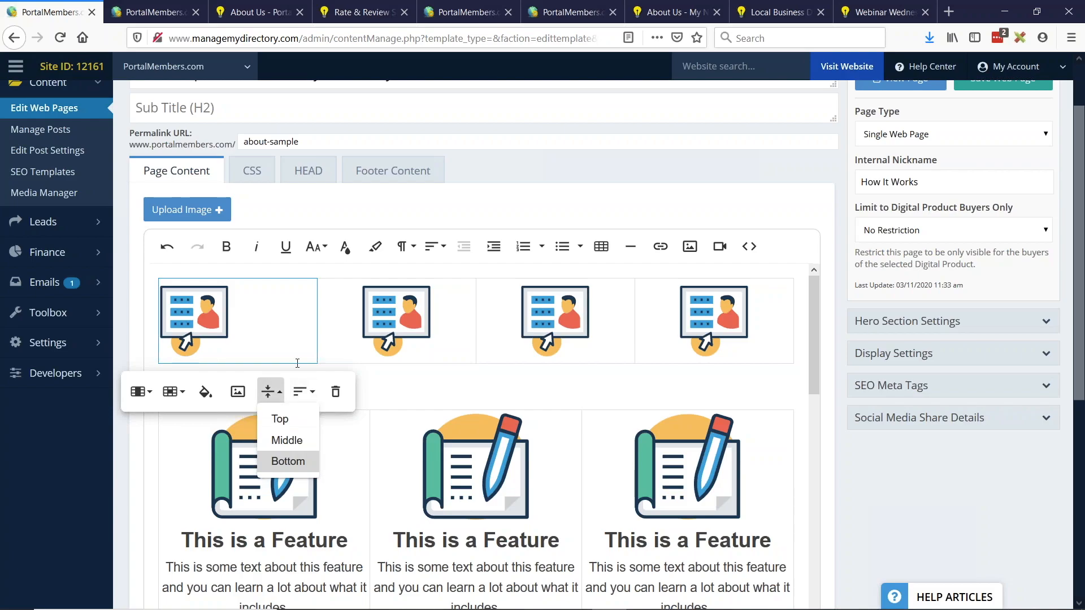
Center-align the first cell's content and the member-database image inside it horizontally
left_click(302, 392)
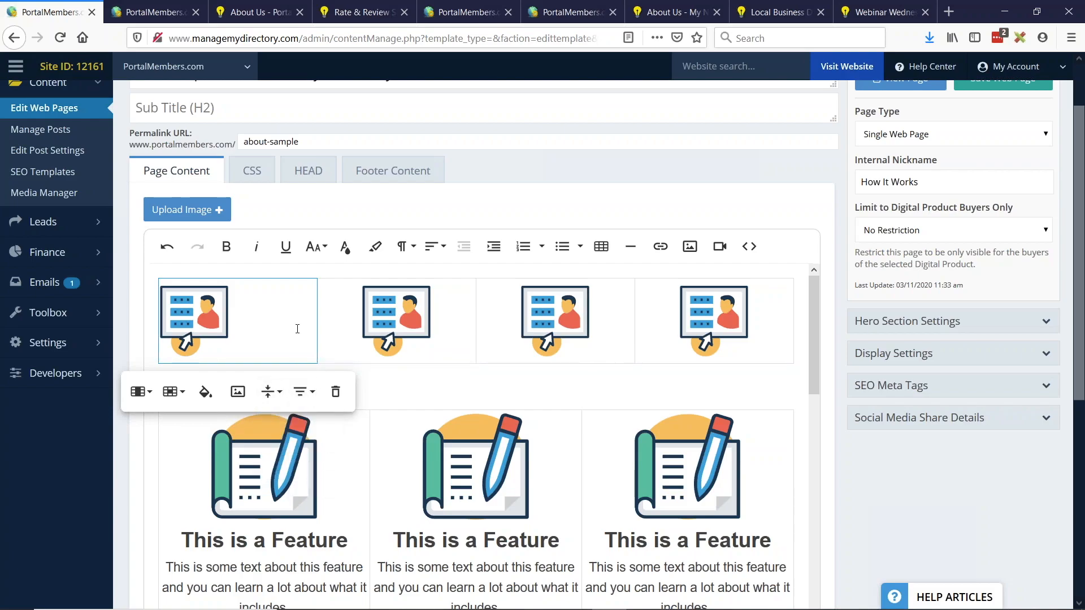
left_click(303, 391)
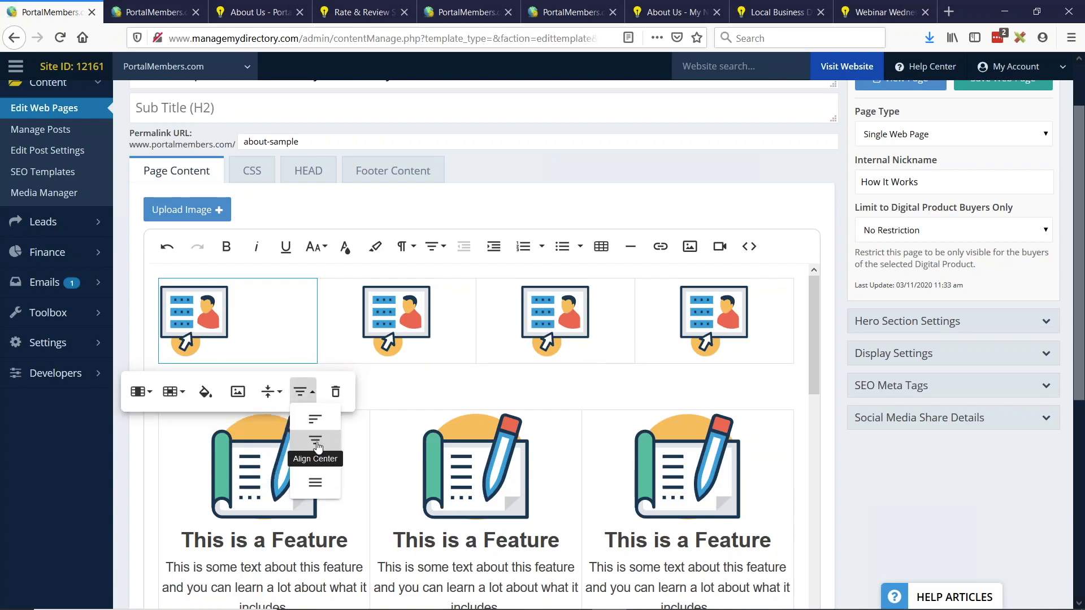
left_click(317, 447)
left_click(215, 328)
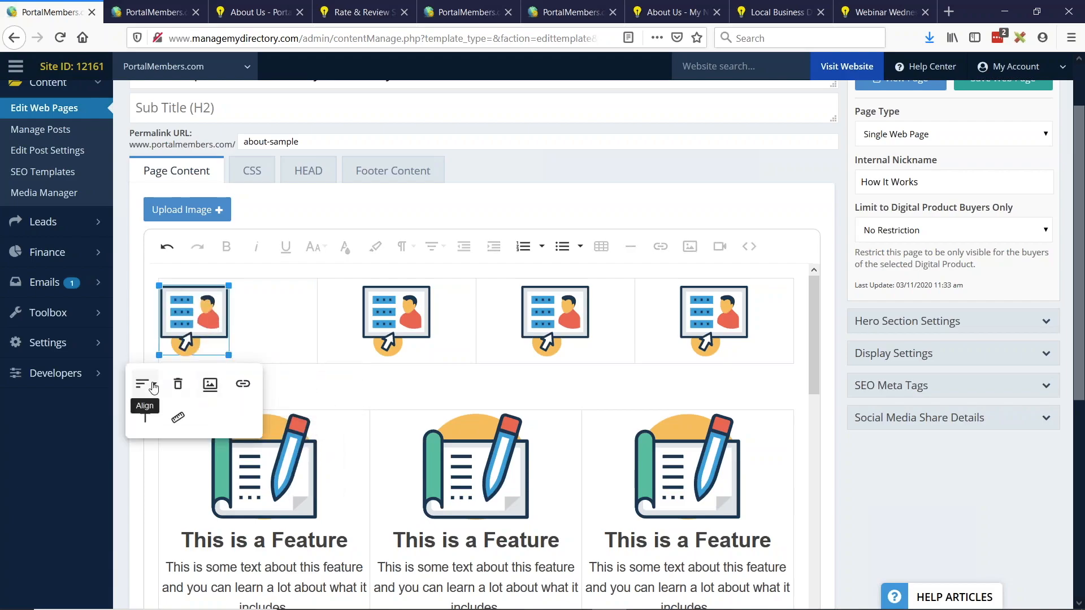
left_click(153, 386)
left_click(149, 430)
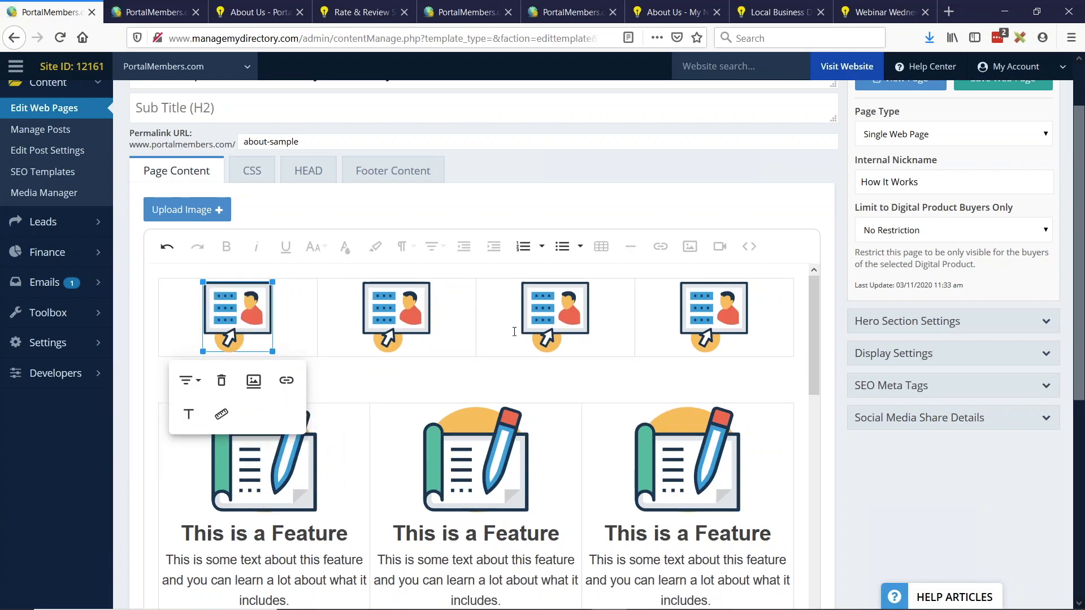
Add the caption "This Is a benefit" directly below the image in the first cell
left_click(294, 352)
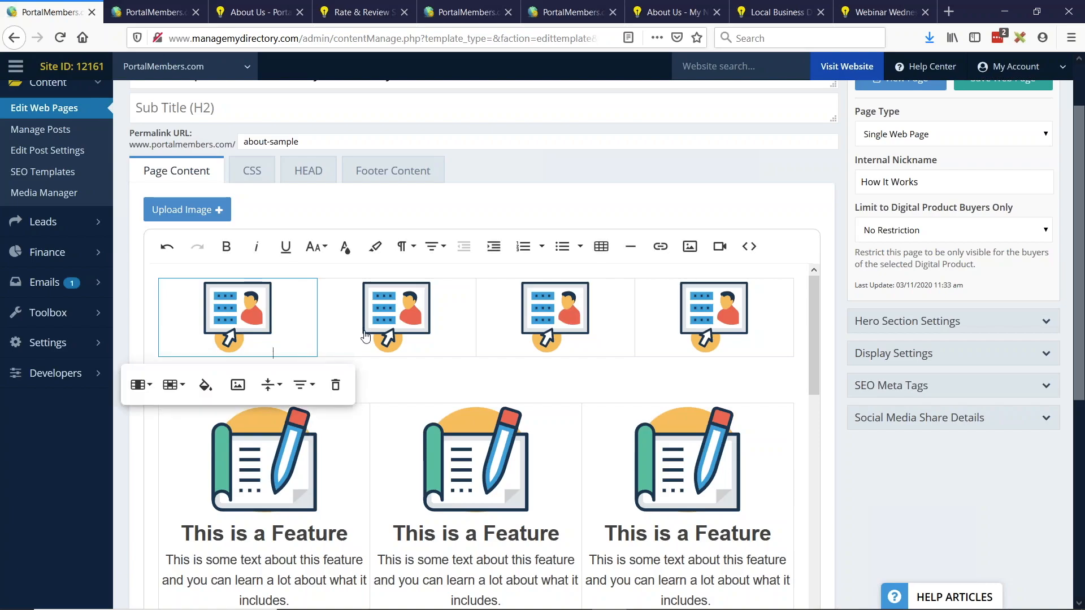
key("Return")
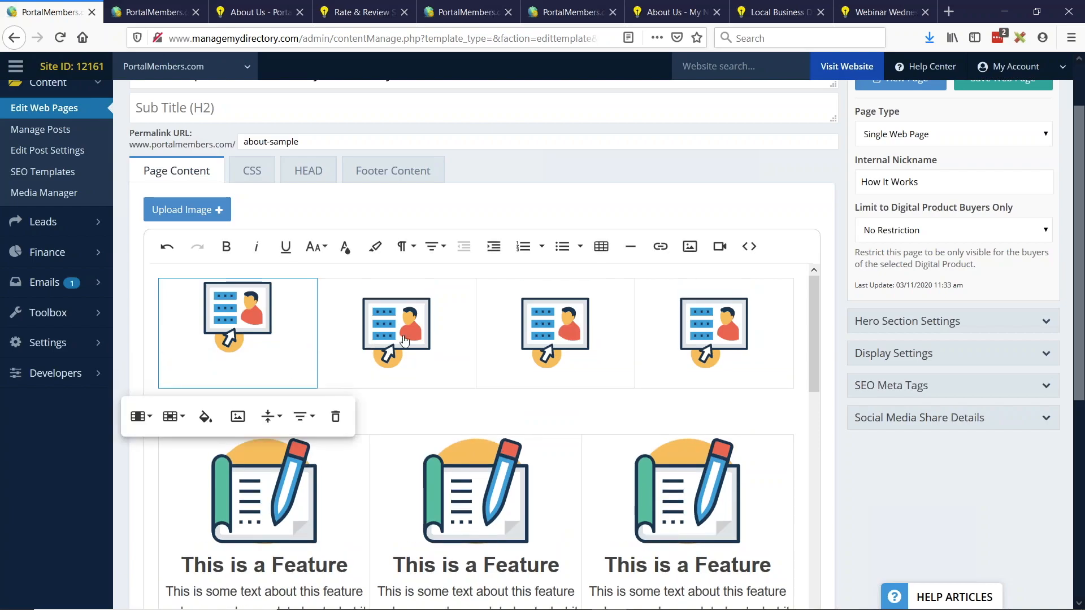
type("This")
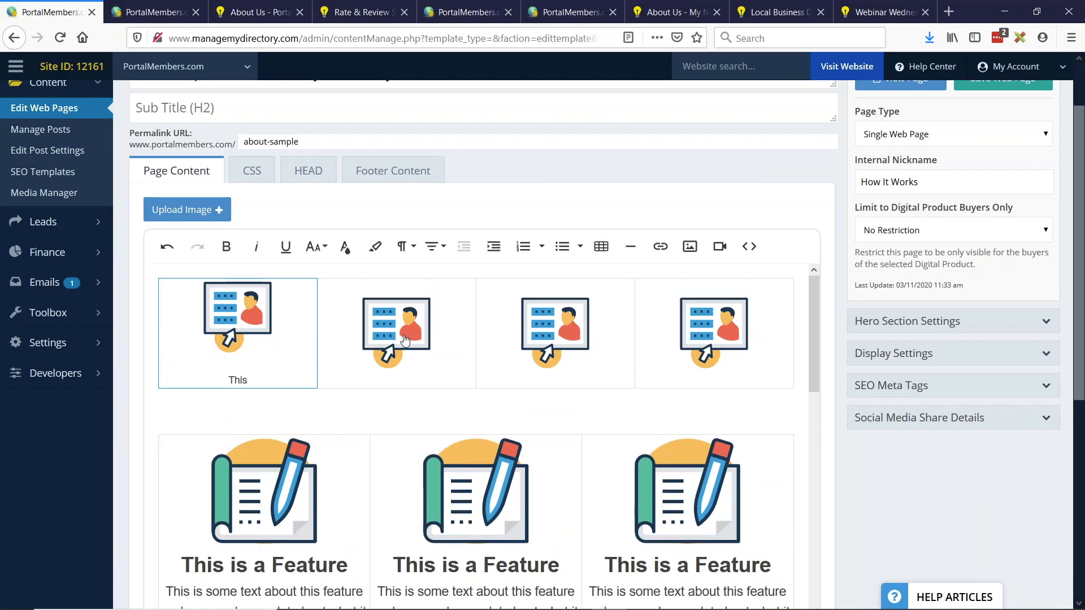
type(" Is a benefit")
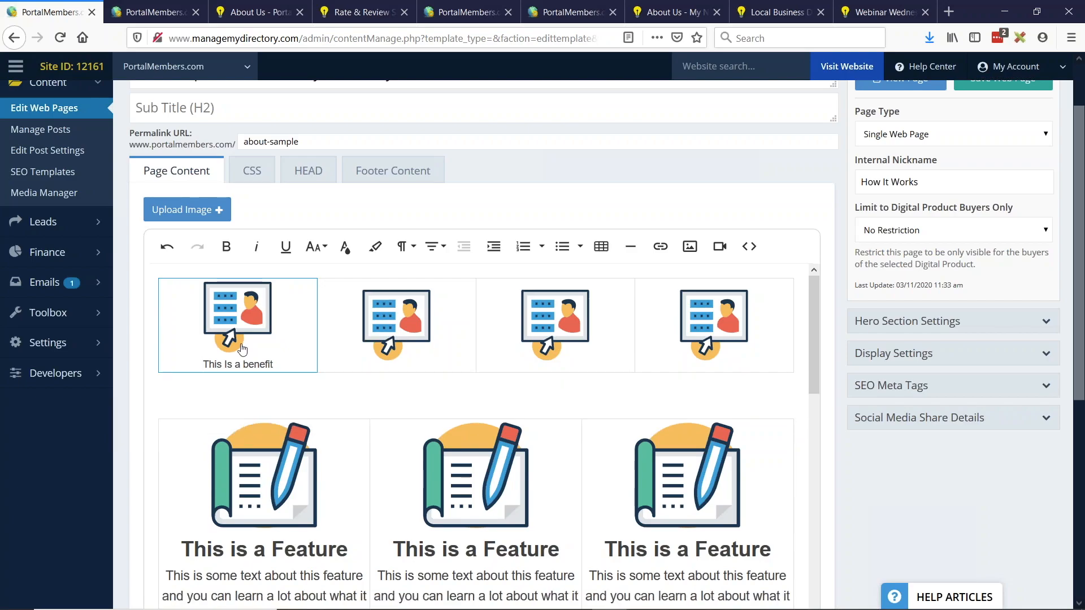
Set the font size of the "This Is a benefit" caption in the first cell to 30
triple_click(276, 369)
left_click(229, 363)
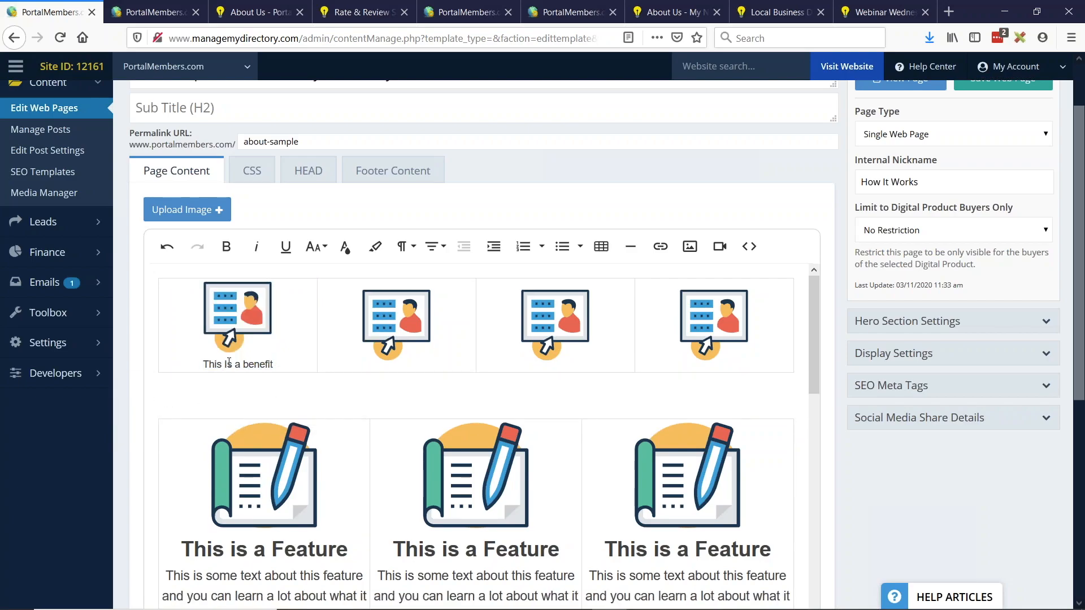
left_click_drag(203, 366, 268, 365)
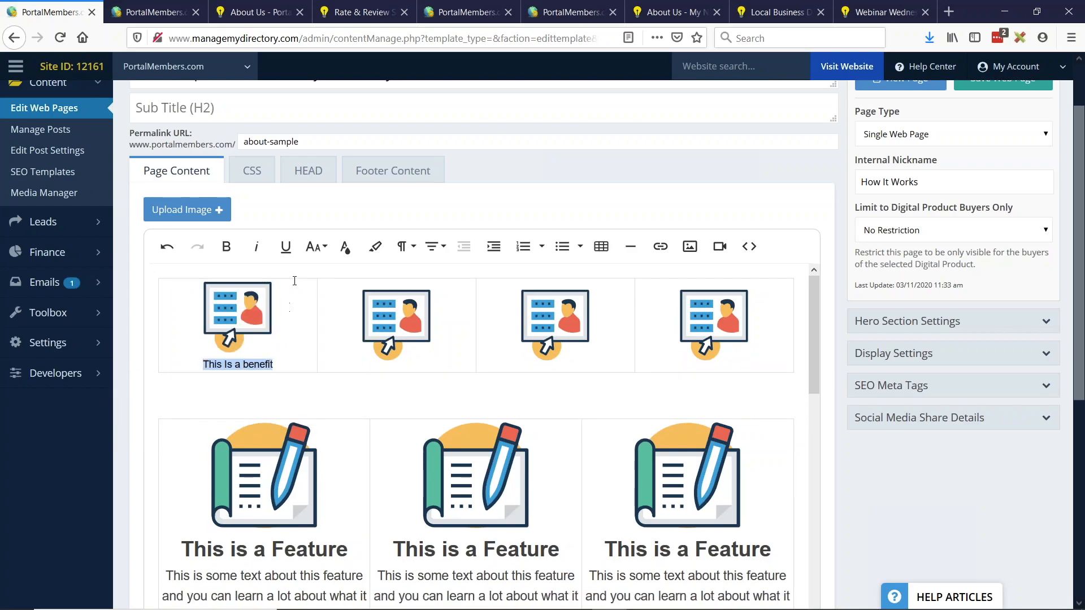
left_click(315, 246)
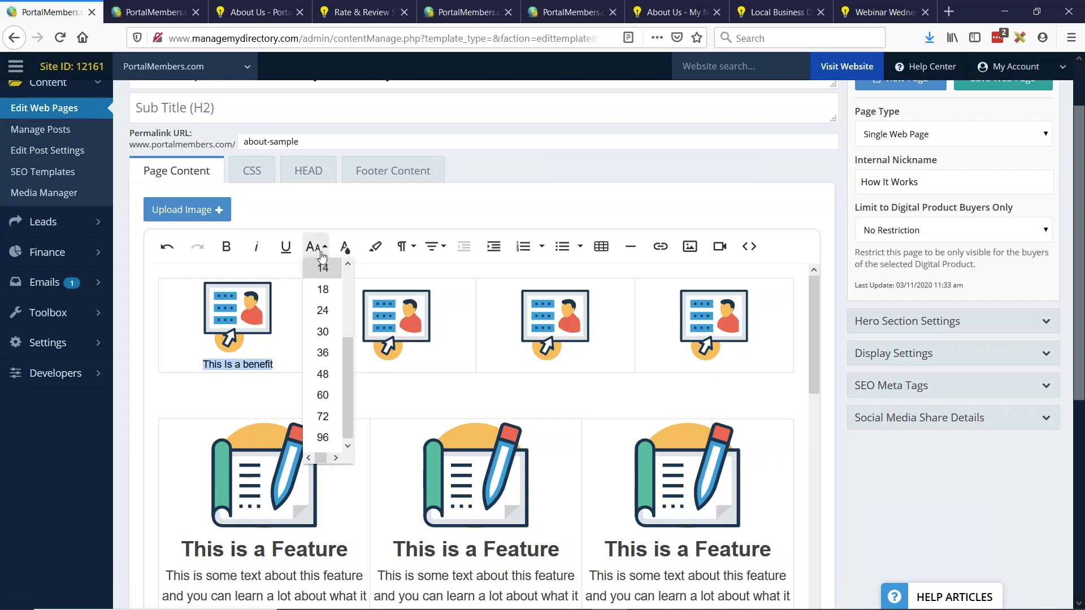
left_click(323, 333)
Copy the "This Is a benefit" caption from the first cell and paste it below the image in the second cell
left_click(248, 371)
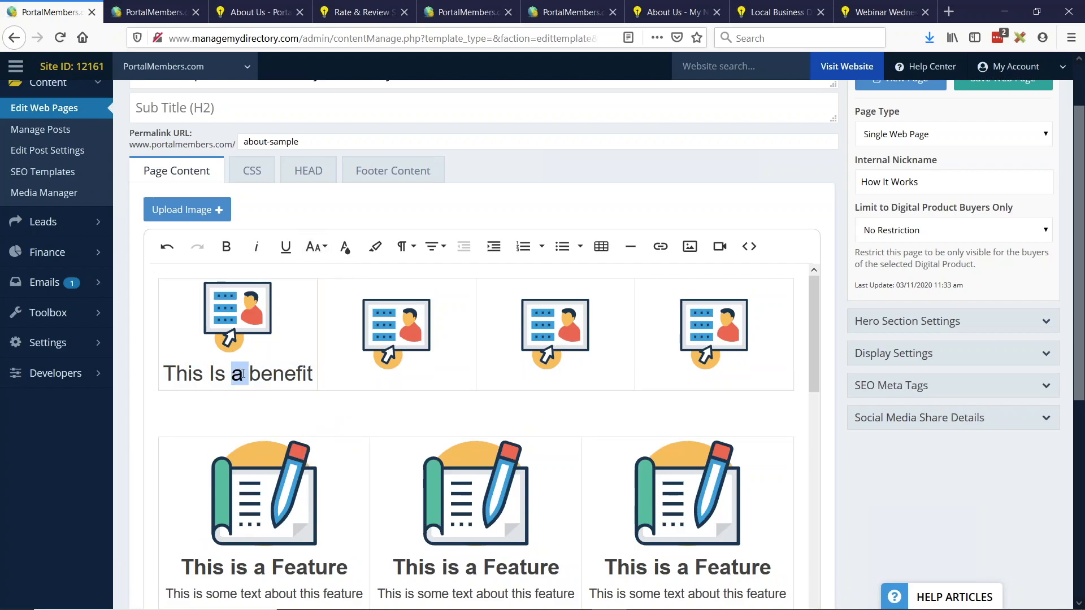
triple_click(247, 371)
left_click(393, 343)
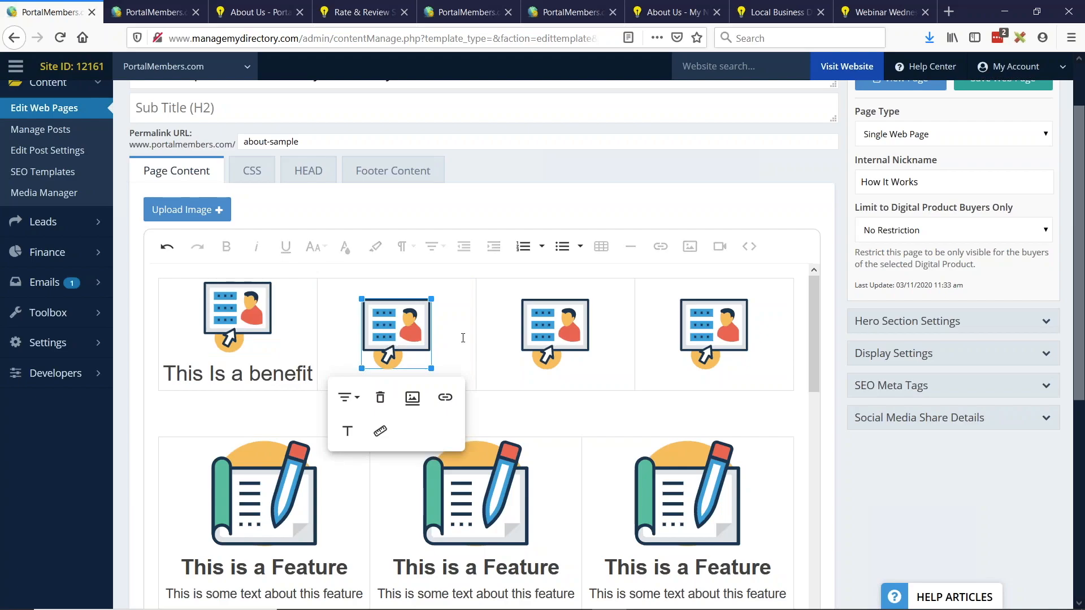
left_click(161, 375)
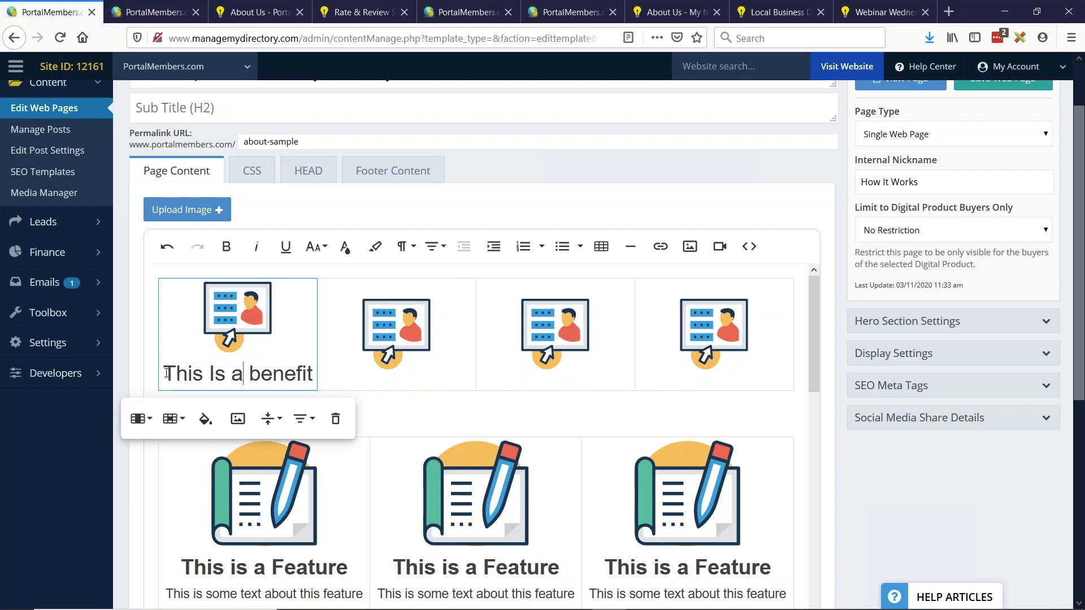
left_click_drag(167, 374, 314, 375)
key("ctrl+c")
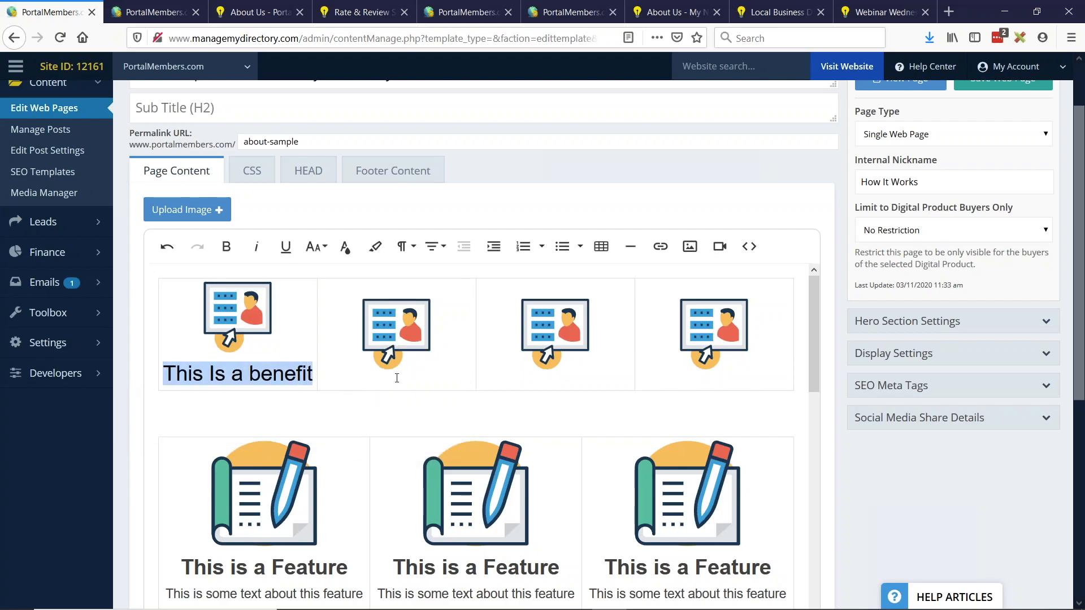
left_click(397, 378)
key("Return")
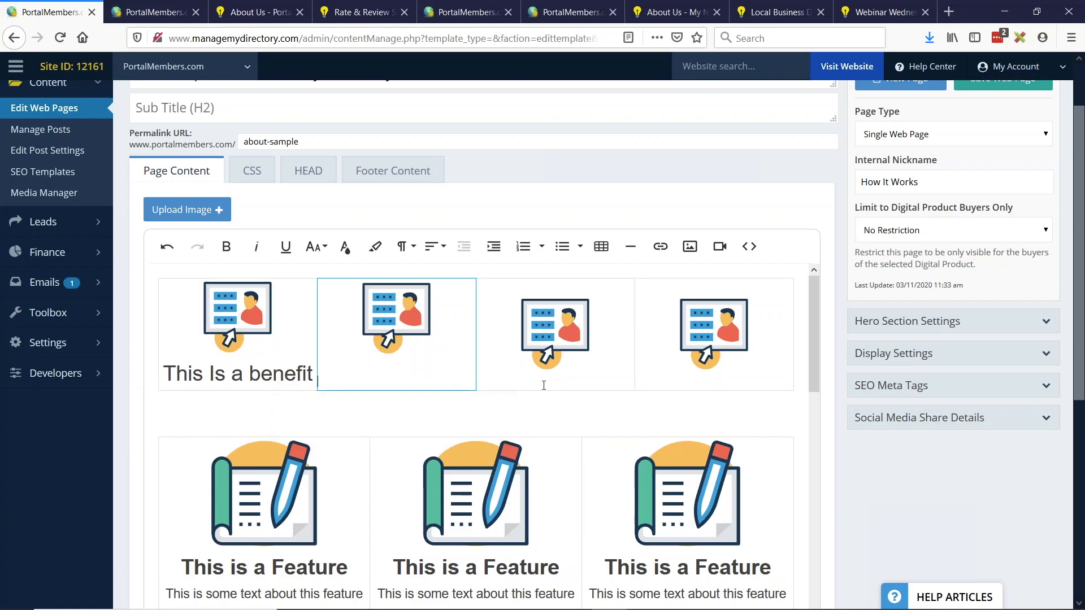
key("ctrl+v")
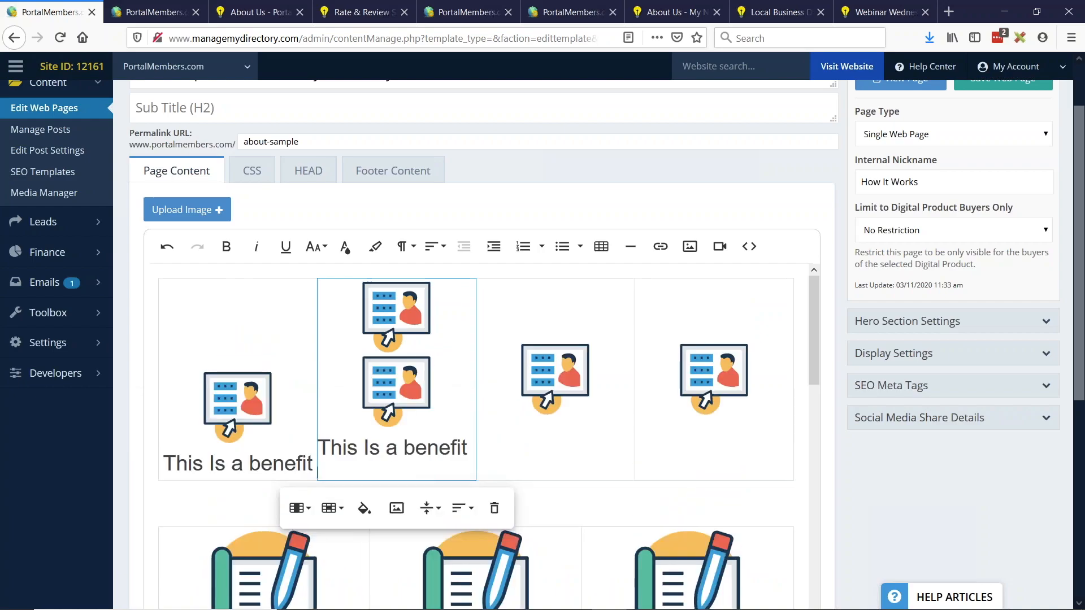
Delete the duplicate image and the extra blank line from the second cell, keeping one image and the caption
left_click(399, 318)
key("Delete")
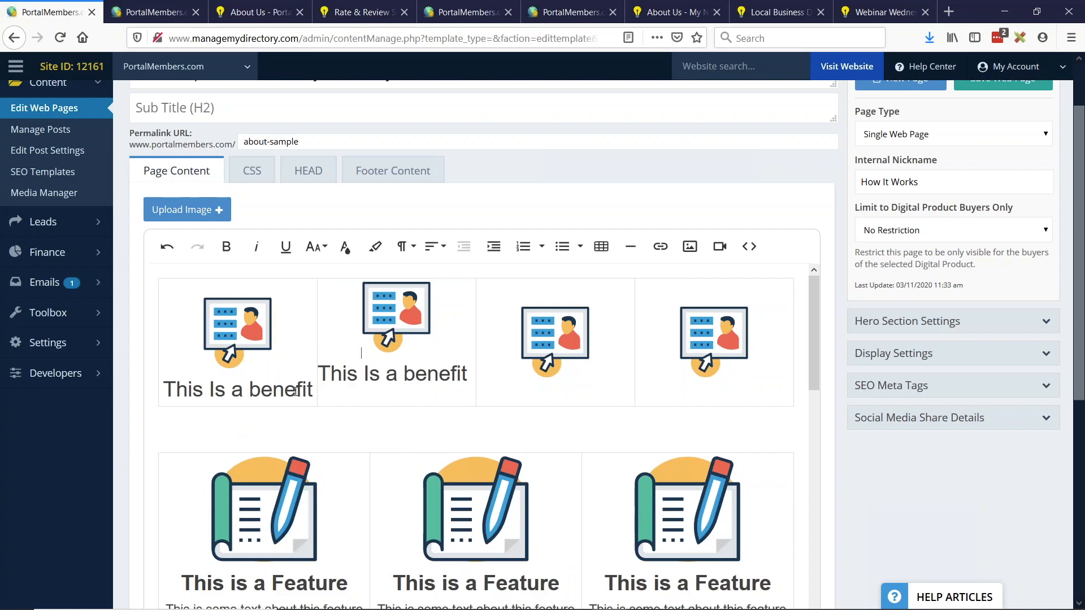
left_click(378, 389)
key("BackSpace")
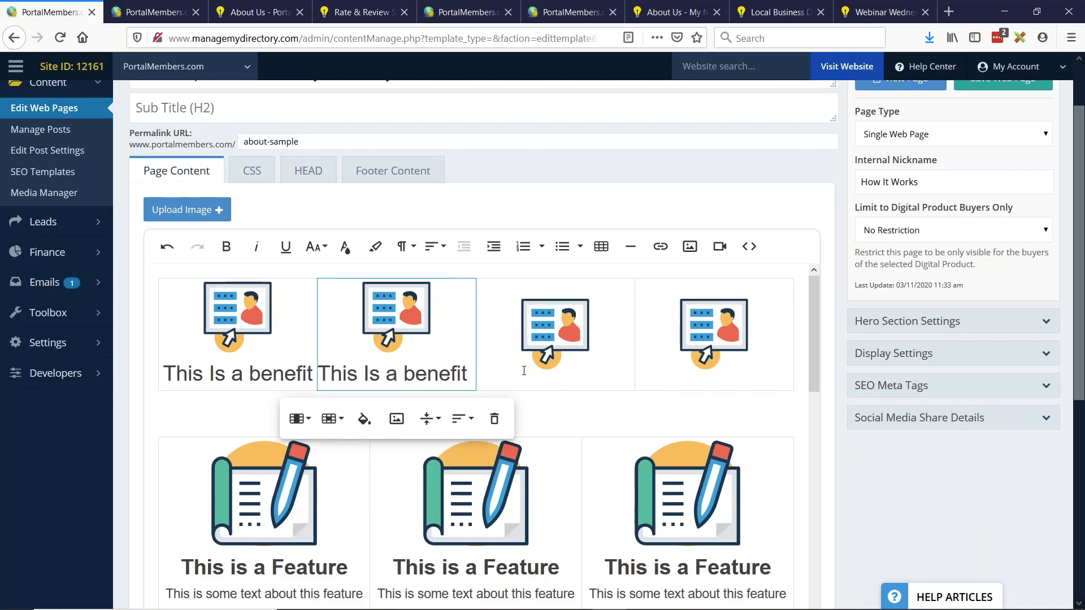
Paste the copied image and "This Is a benefit" caption into the third cell, and delete the duplicate image
left_click(561, 378)
key("ctrl+v")
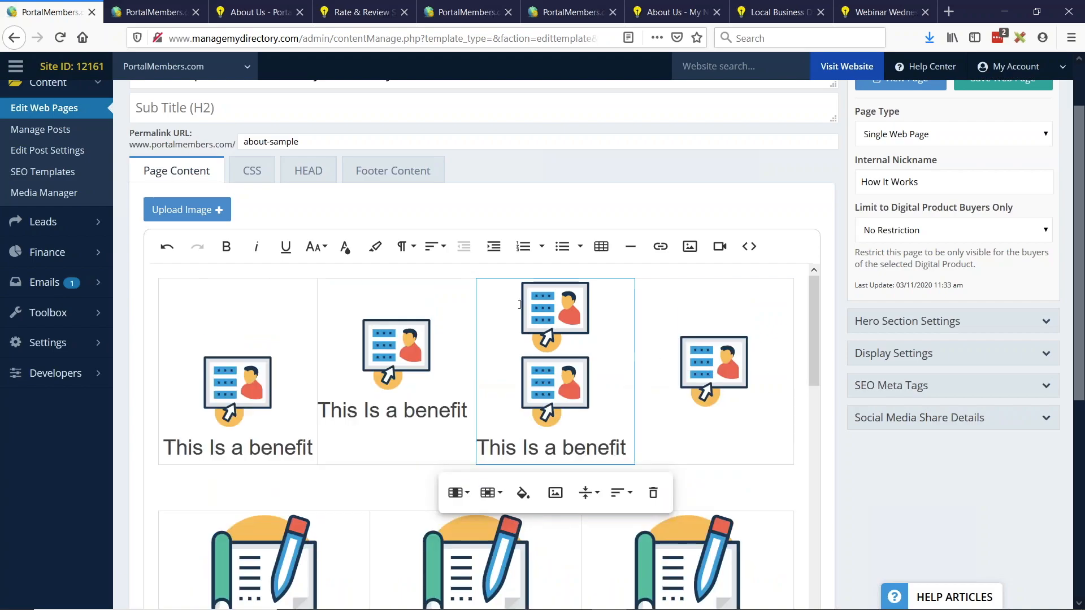
left_click(523, 306)
key("BackSpace")
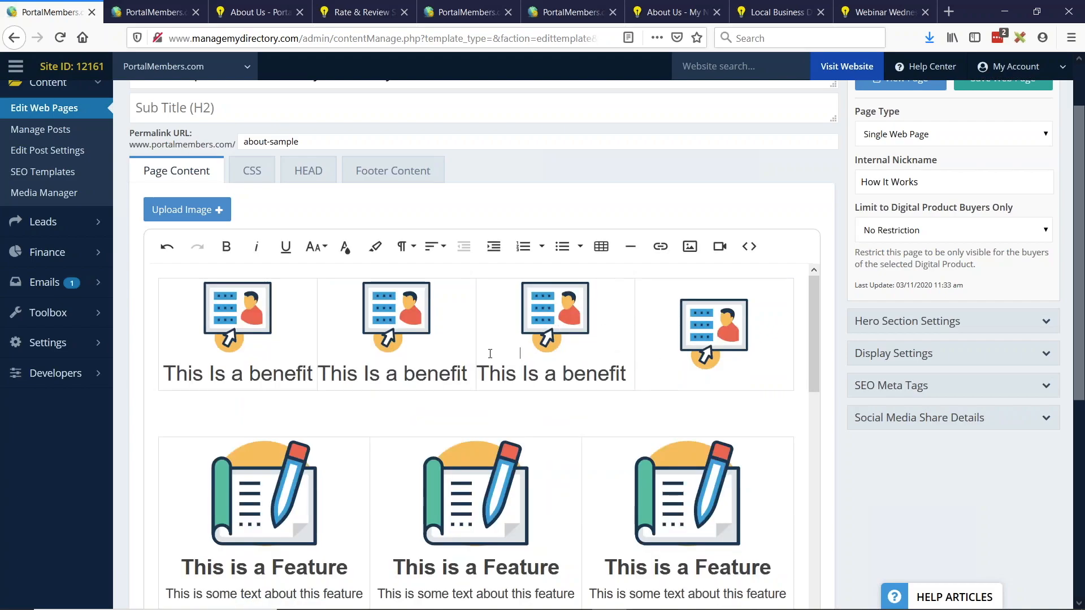
Replace the image in the fourth cell with the copied image and "This Is a benefit" caption, without an extra blank line
left_click(721, 339)
key("BackSpace")
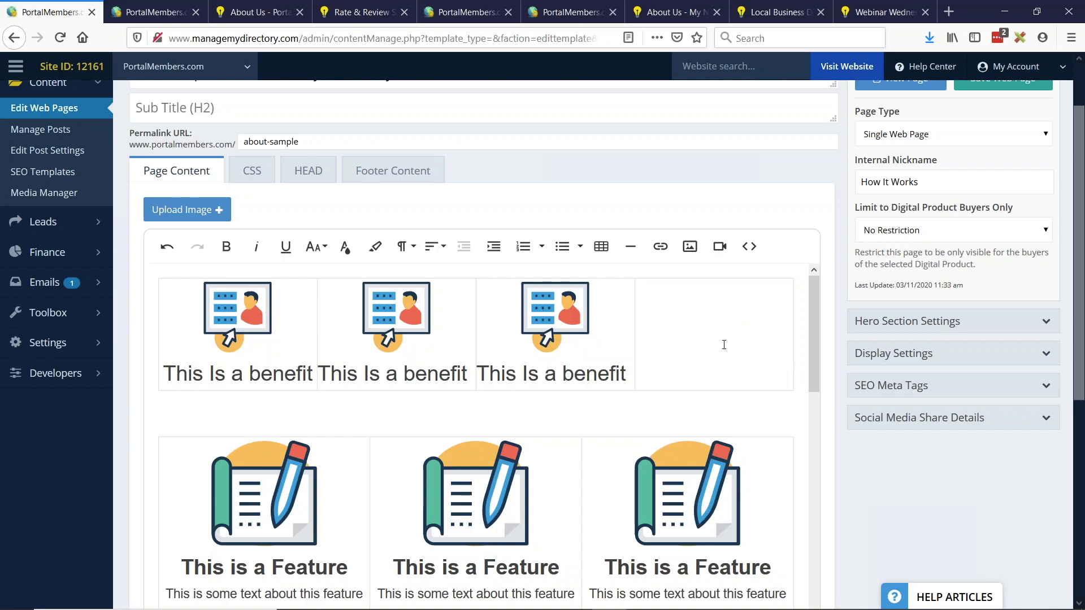
key("ctrl+v")
left_click(678, 391)
key("BackSpace")
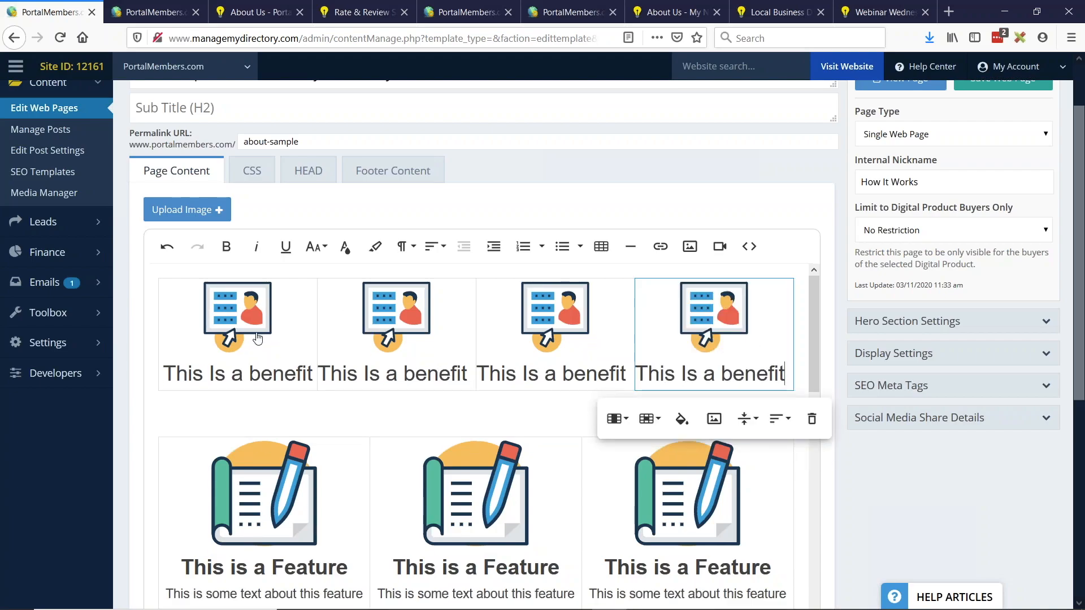
Save the web page, open its live version and reload it to check the benefits row below the hero image
scroll(1003, 255, "up", 2)
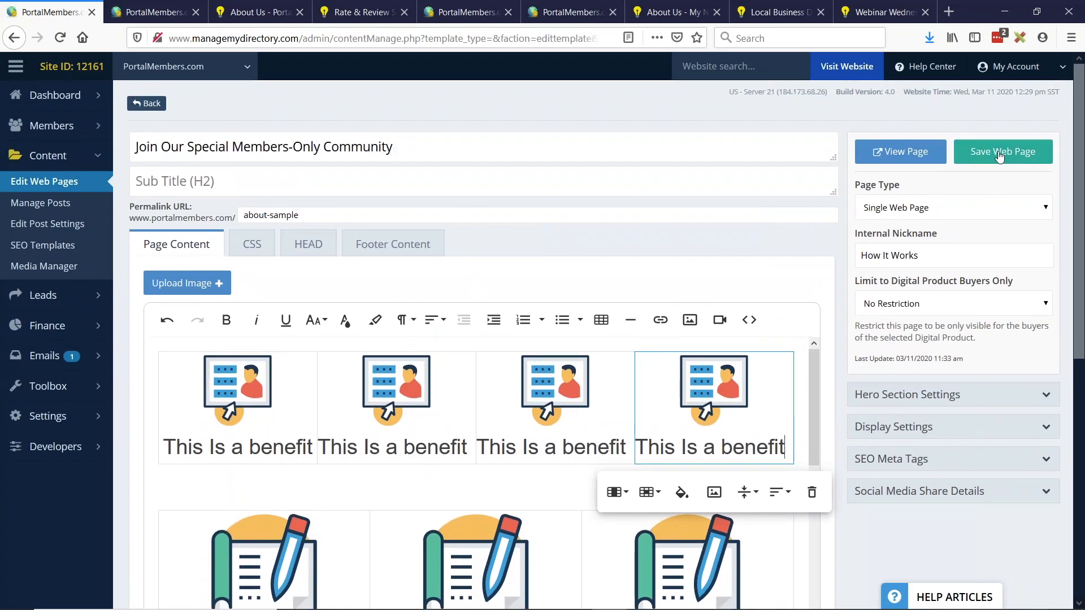
left_click(999, 153)
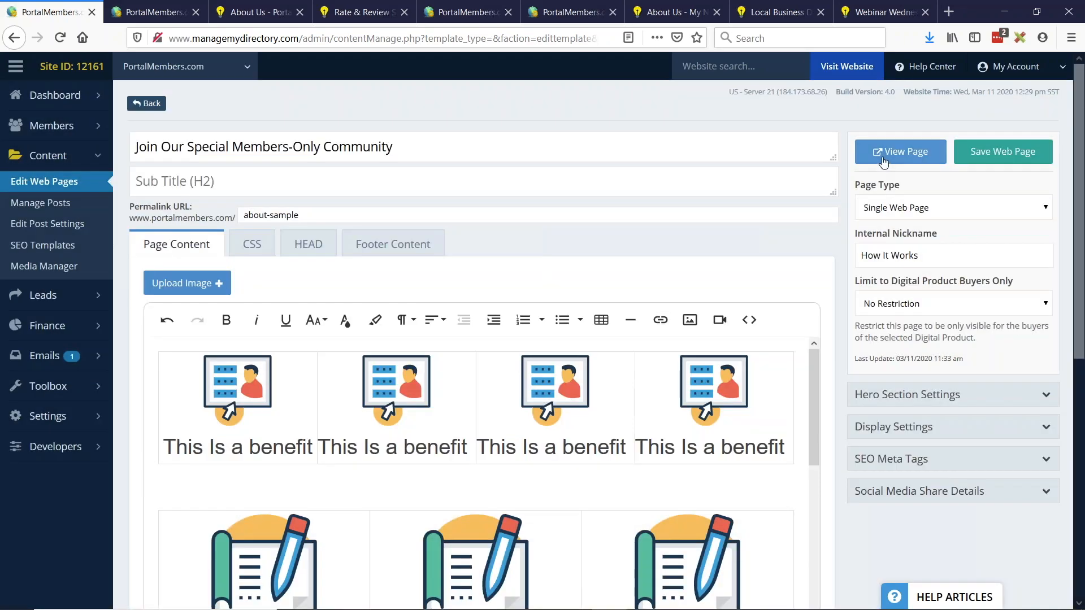
left_click(882, 157)
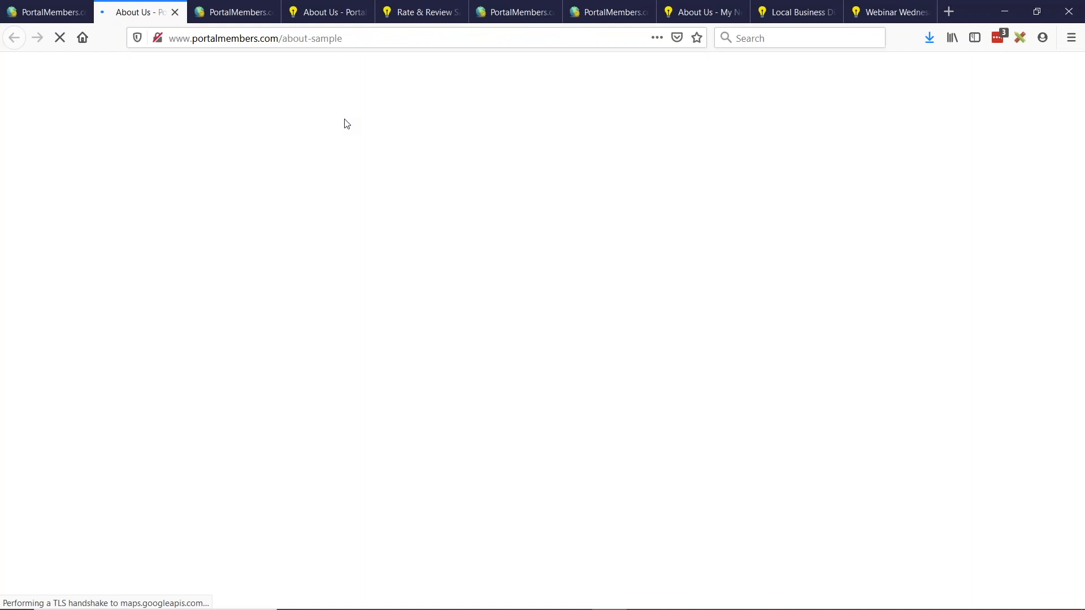
scroll(565, 265, "down", 5)
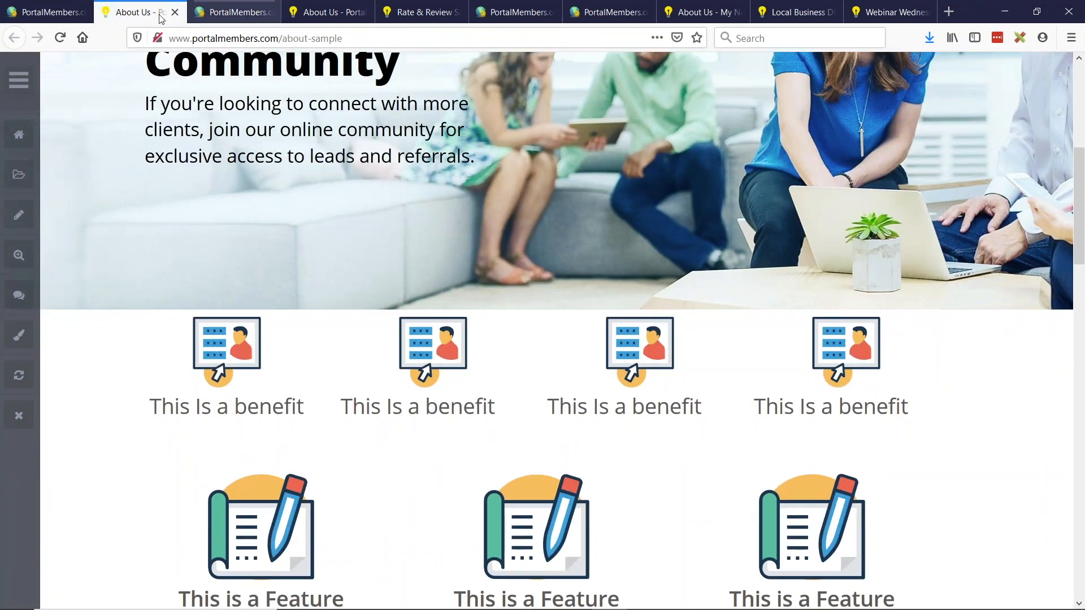
left_click(60, 37)
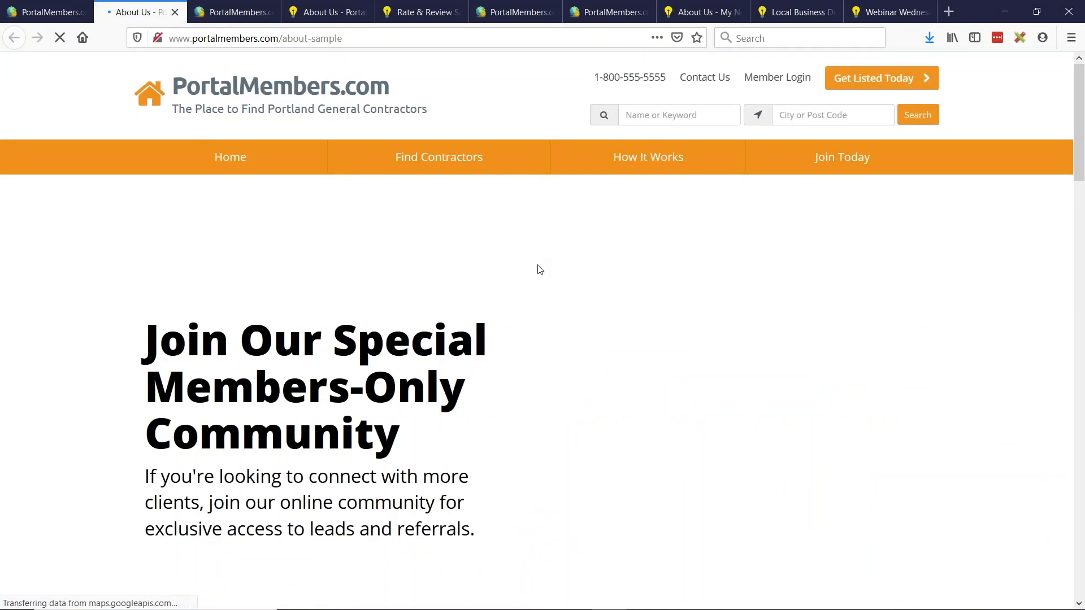
scroll(605, 284, "down", 7)
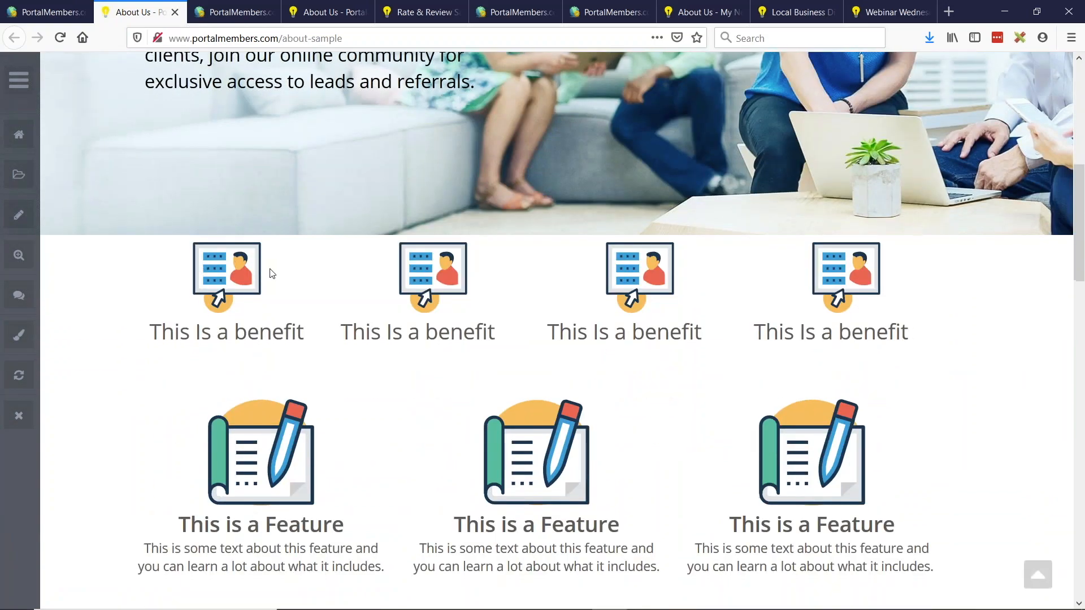
Back in the page editor, add blank lines above the image in the first benefits cell
left_click(78, 10)
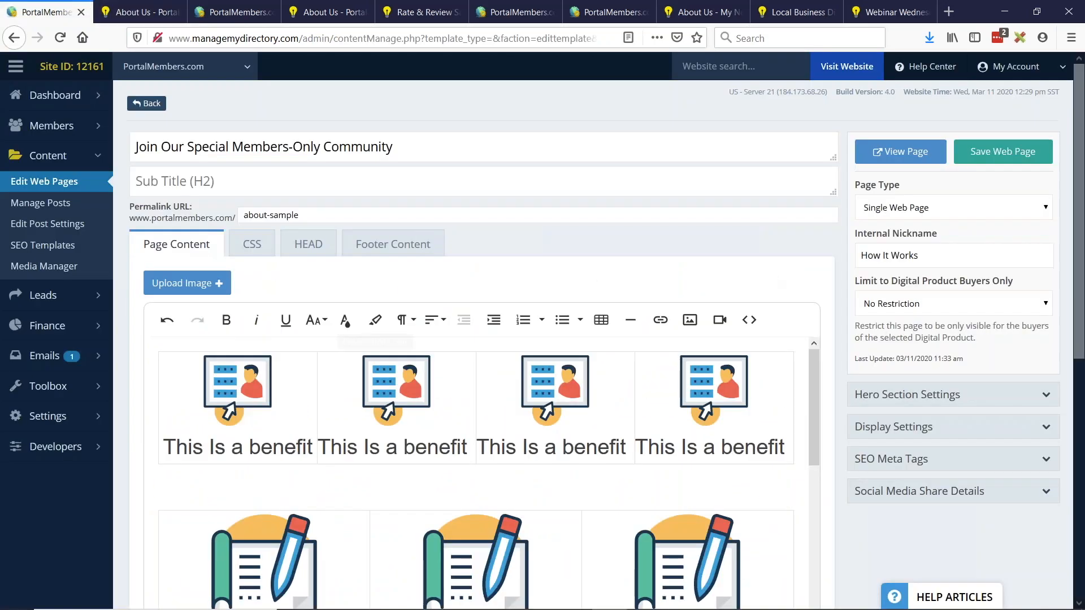
left_click(195, 369)
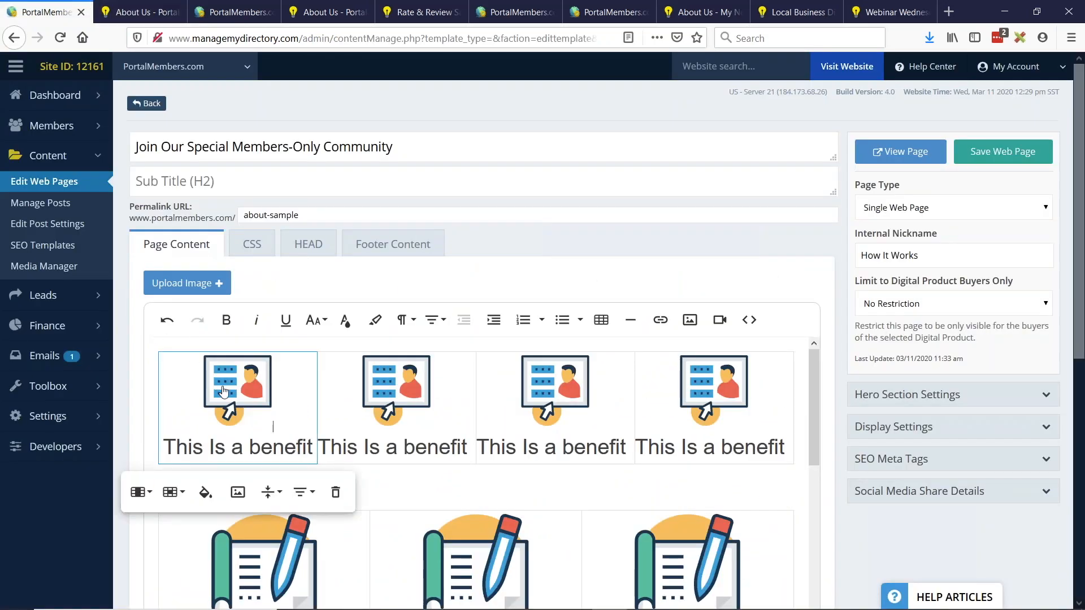
key("Return")
left_click(189, 373)
left_click(227, 385)
key("Left")
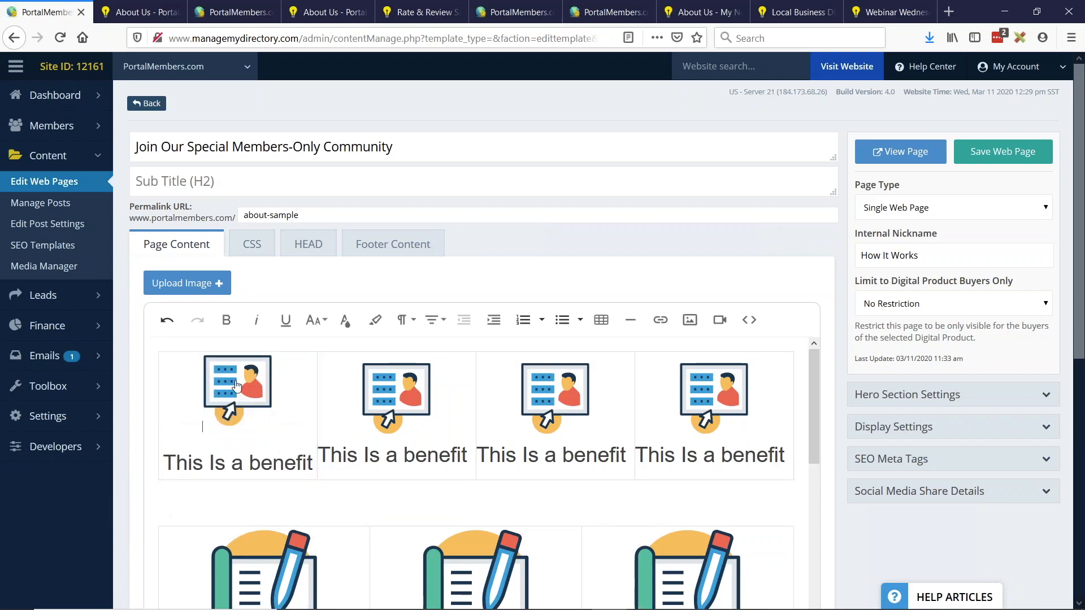
key("Return")
key("Return")
Add blank space above the images in the second, third and fourth benefits cells to match the first cell
left_click(389, 424)
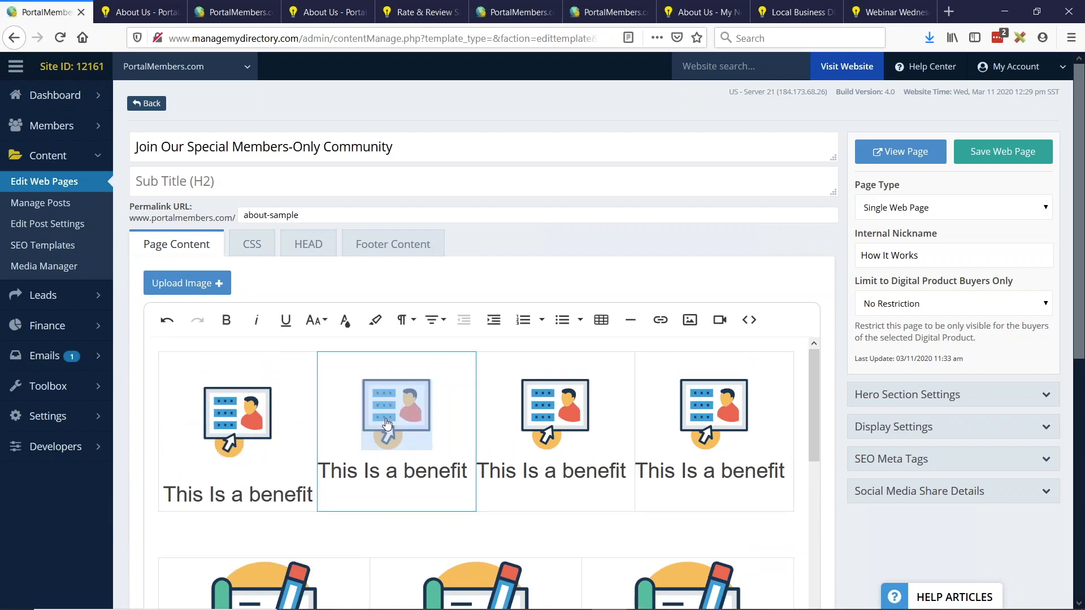
key("Left")
key("Return")
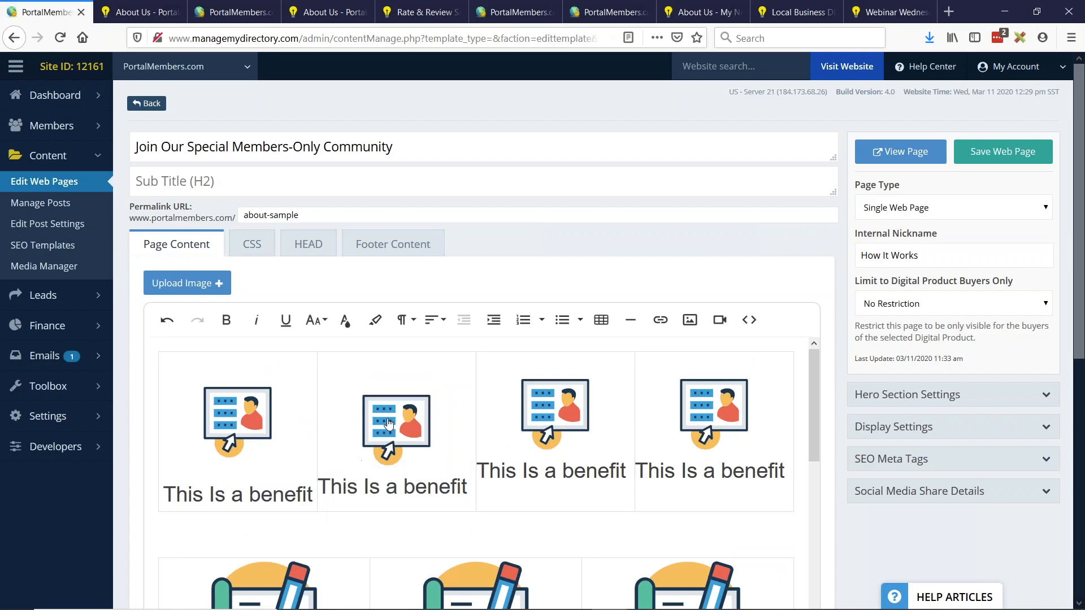
left_click(553, 438)
key("Left")
left_click(548, 437)
key("Left")
key("Return")
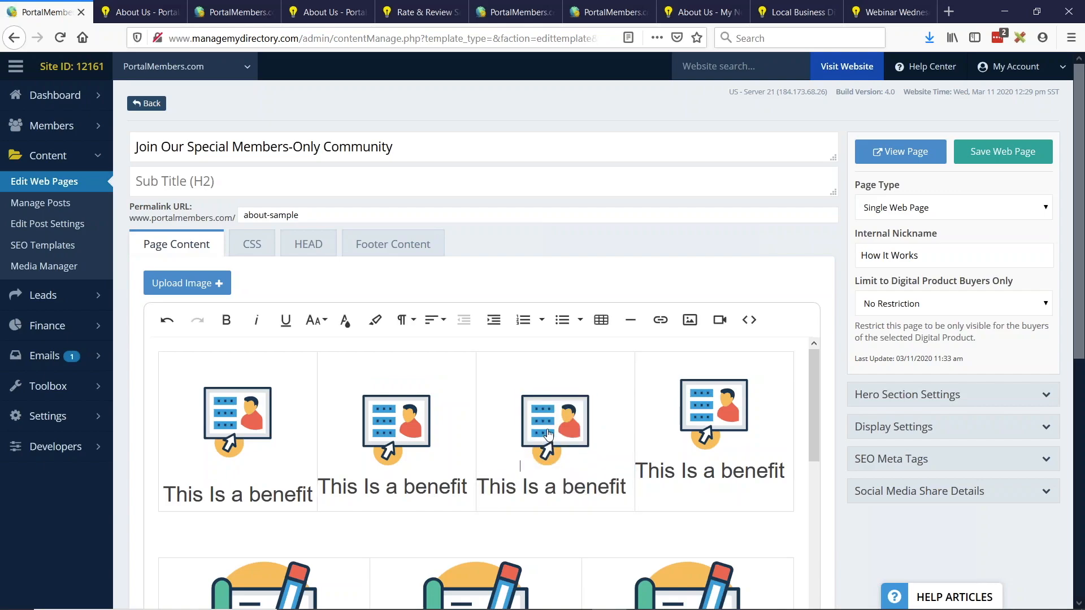
left_click(692, 442)
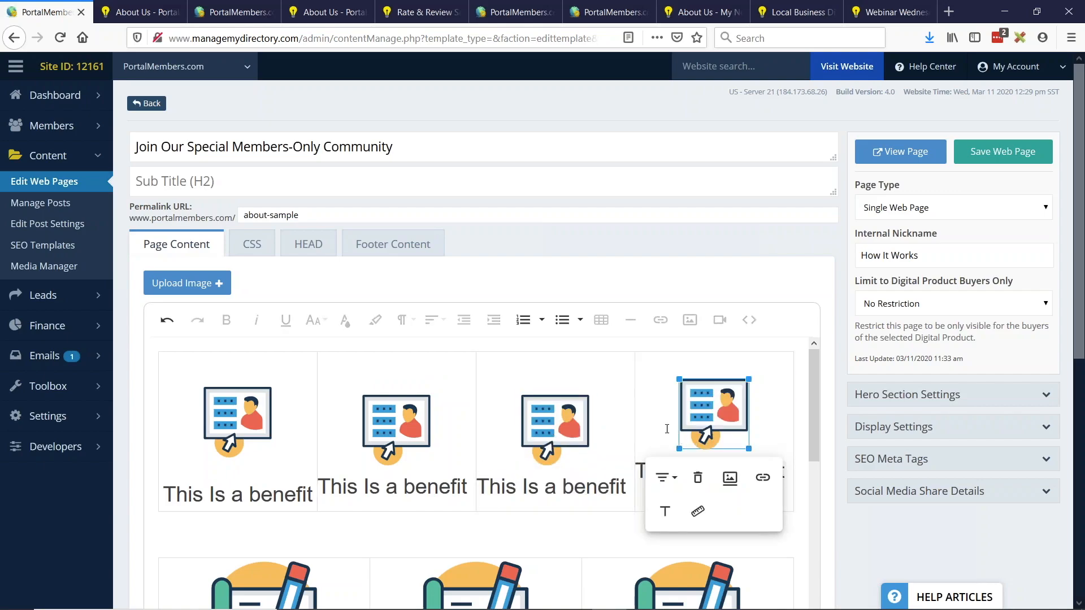
key("Left")
key("Return")
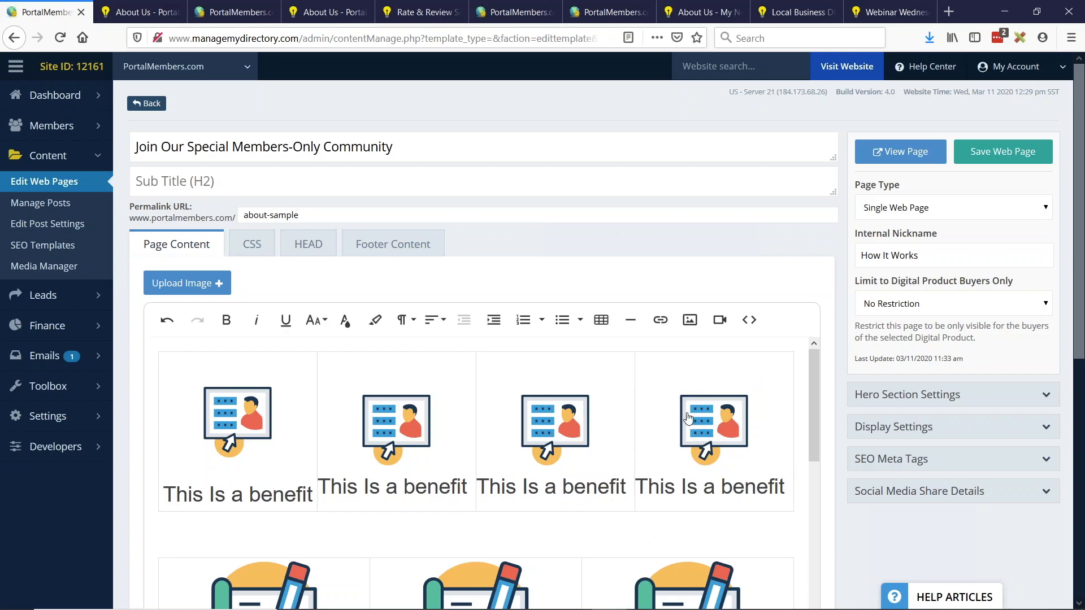
Remove the extra blank line between the image and caption in the first benefits cell, and save the web page
left_click(233, 481)
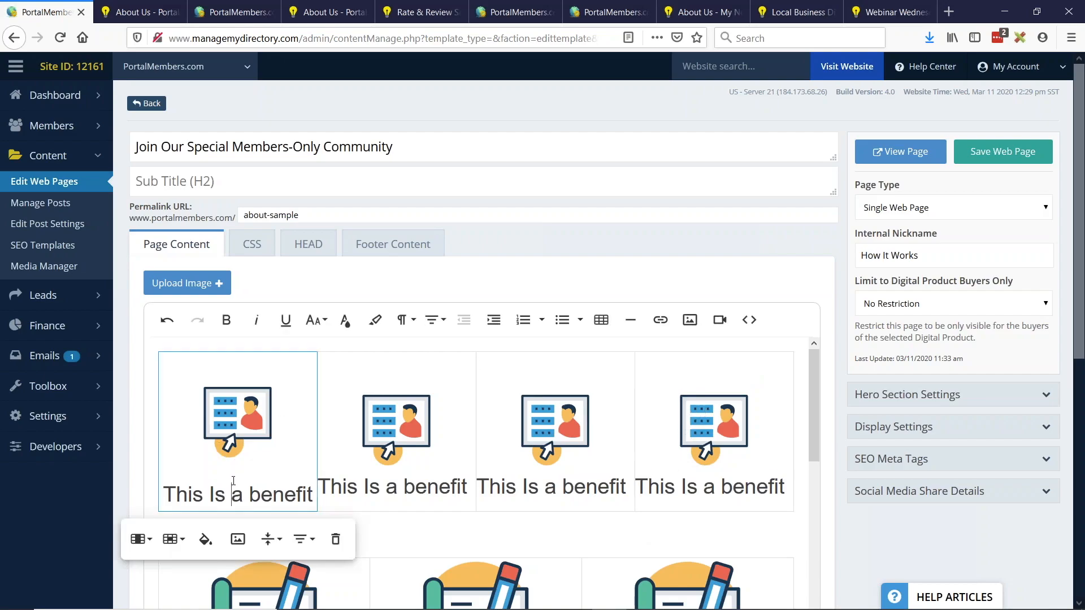
key("BackSpace")
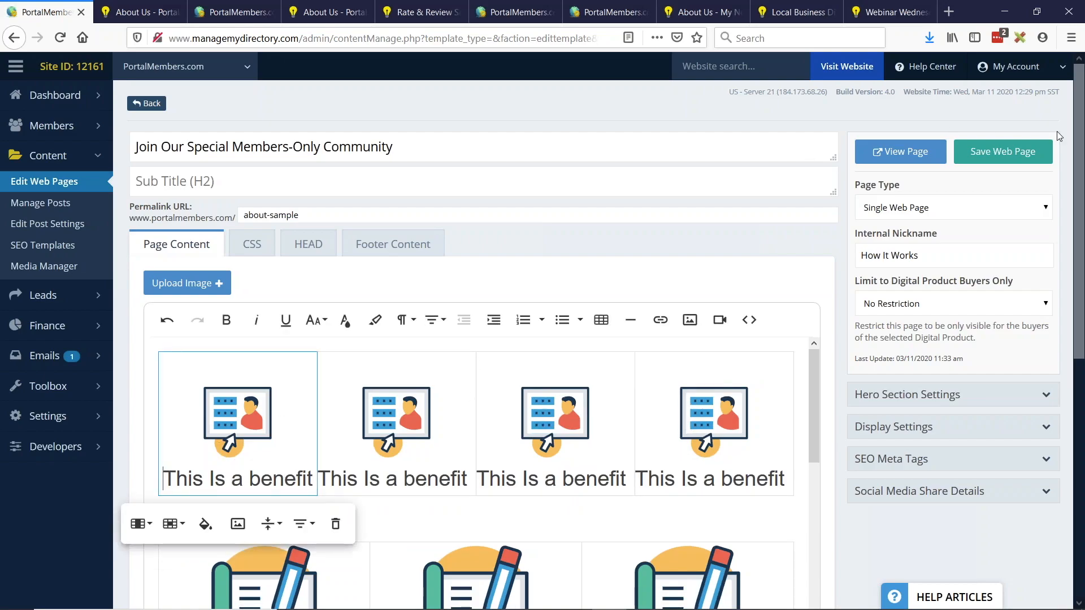
left_click(1026, 160)
Reload the live page and review the benefits spacing, the feature row and the title-and-illustration sections below it
left_click(136, 12)
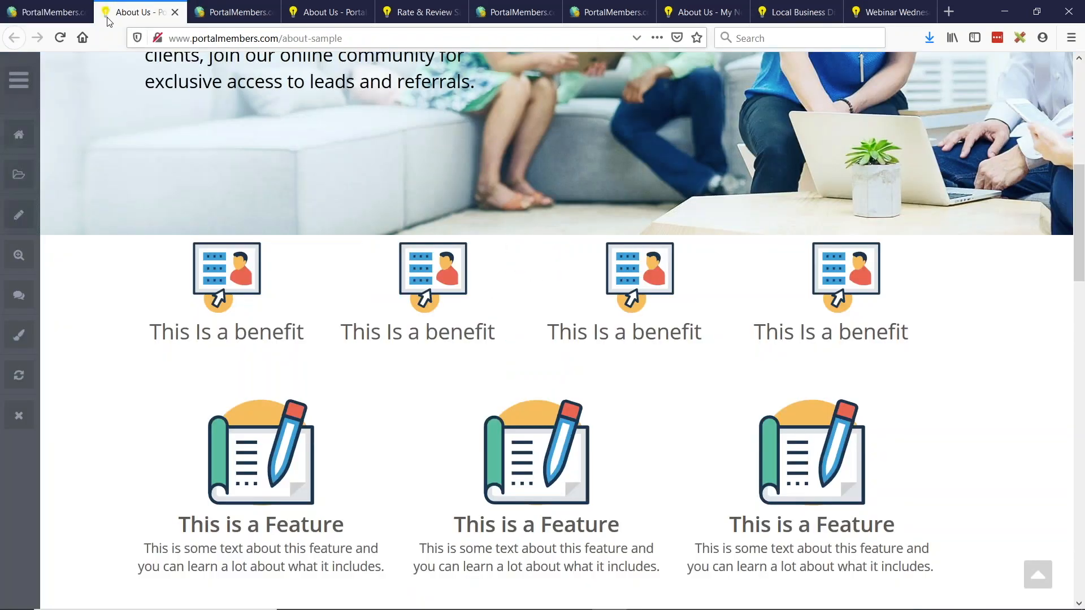
left_click(60, 38)
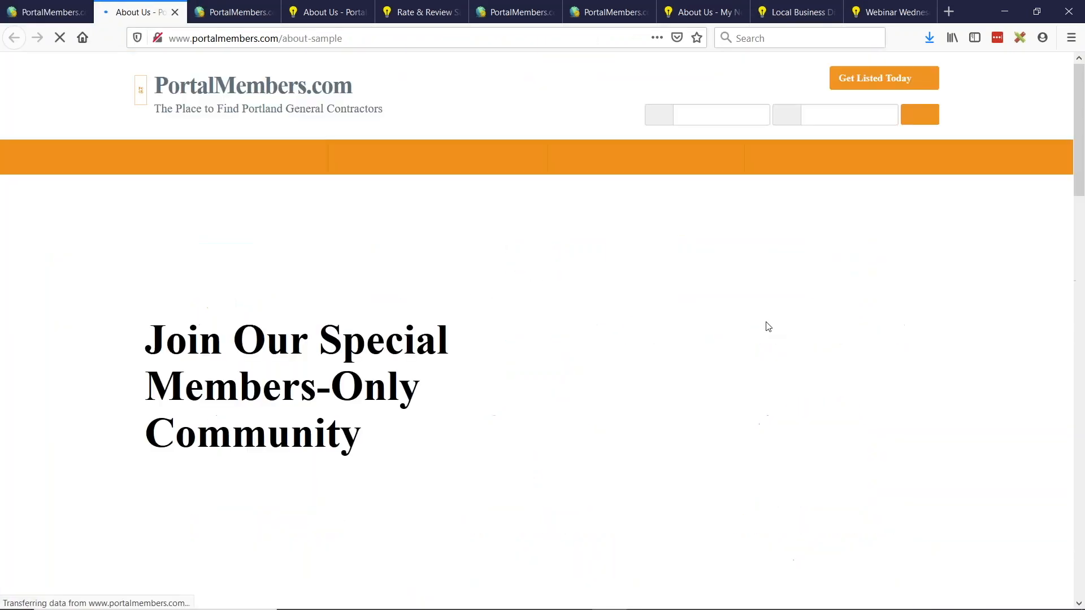
scroll(698, 312, "down", 8)
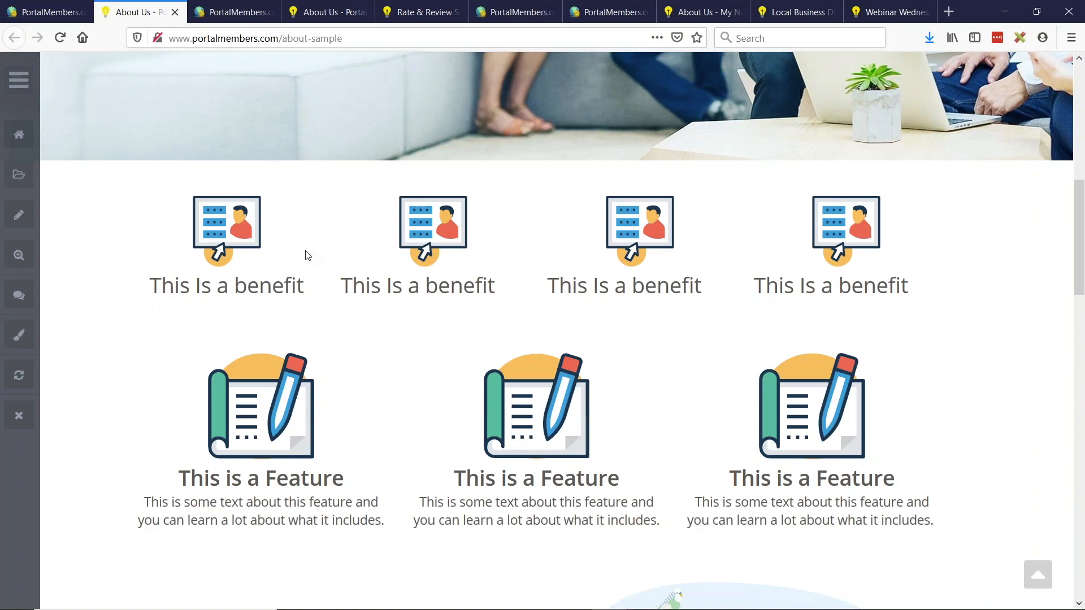
scroll(557, 260, "down", 8)
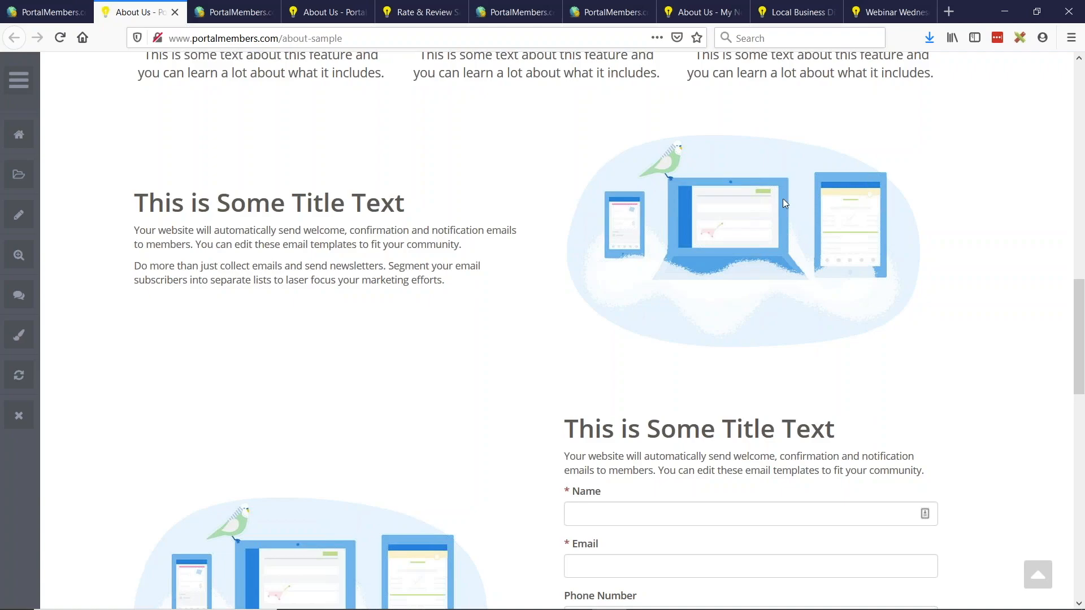
scroll(571, 365, "up", 2)
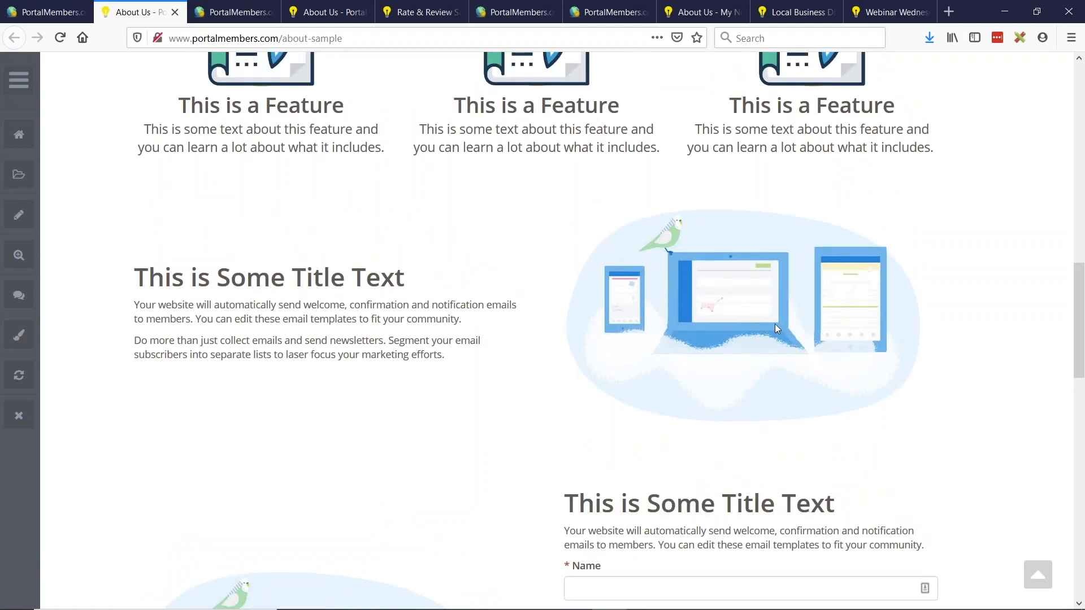
Return to the page editor and add four blank lines between the feature table and the "This is Some Title Text" table
left_click(92, 8)
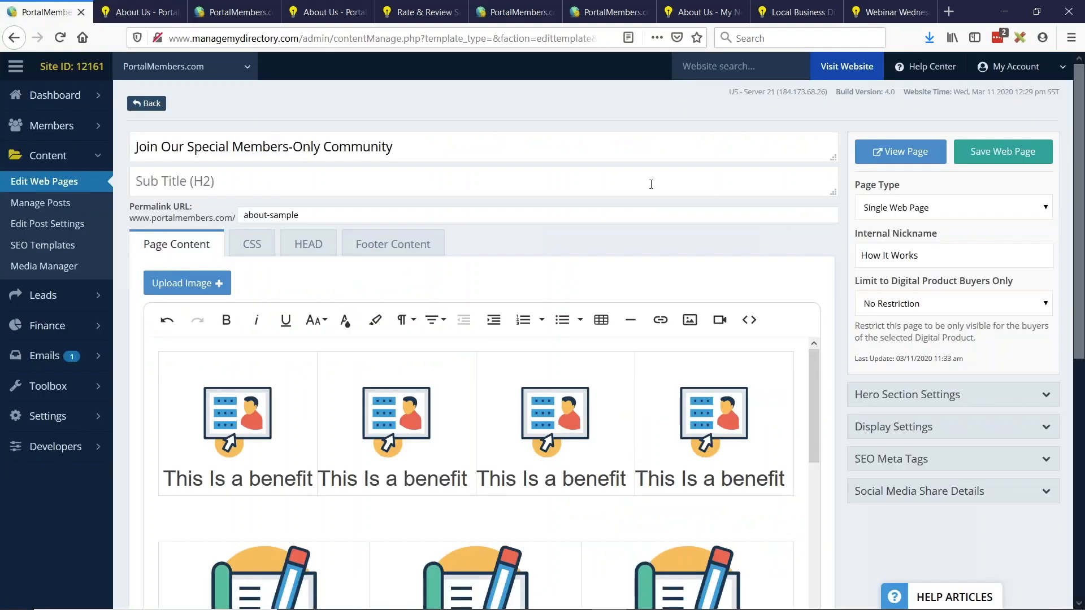
scroll(450, 368, "down", 3)
scroll(541, 327, "down", 5)
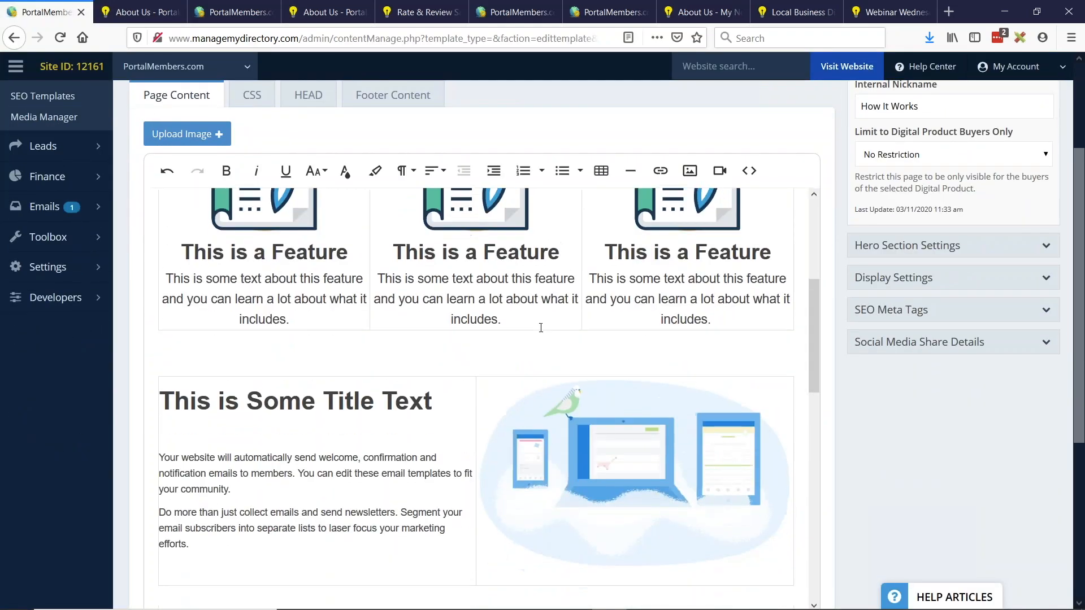
left_click(476, 359)
key("Return")
key("Return")
key("Return")
key("Return")
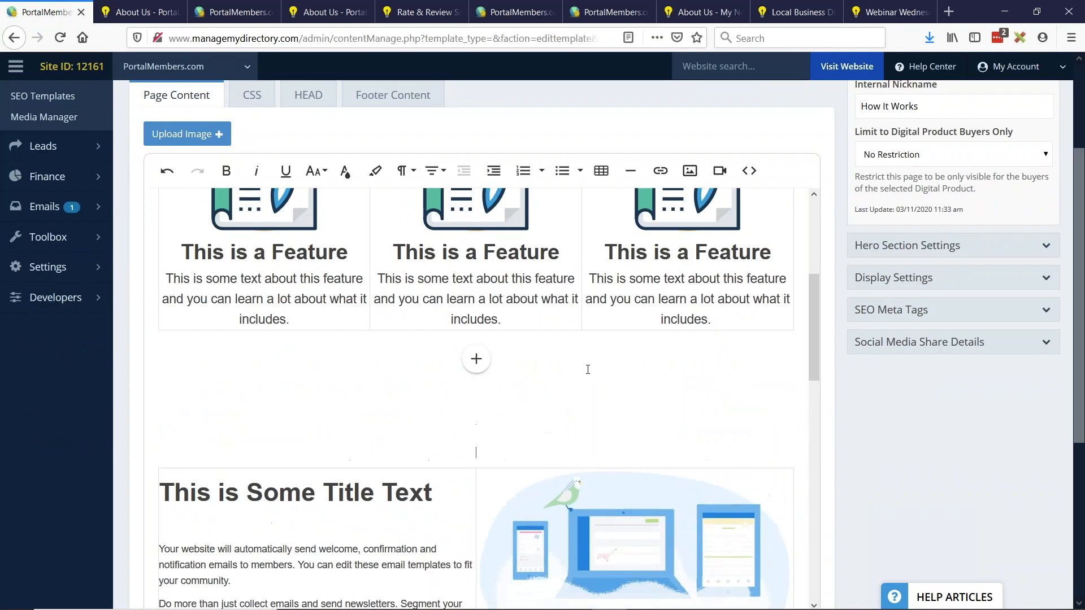
Insert a table with one row and two columns in the blank space below the feature table
scroll(482, 394, "down", 1)
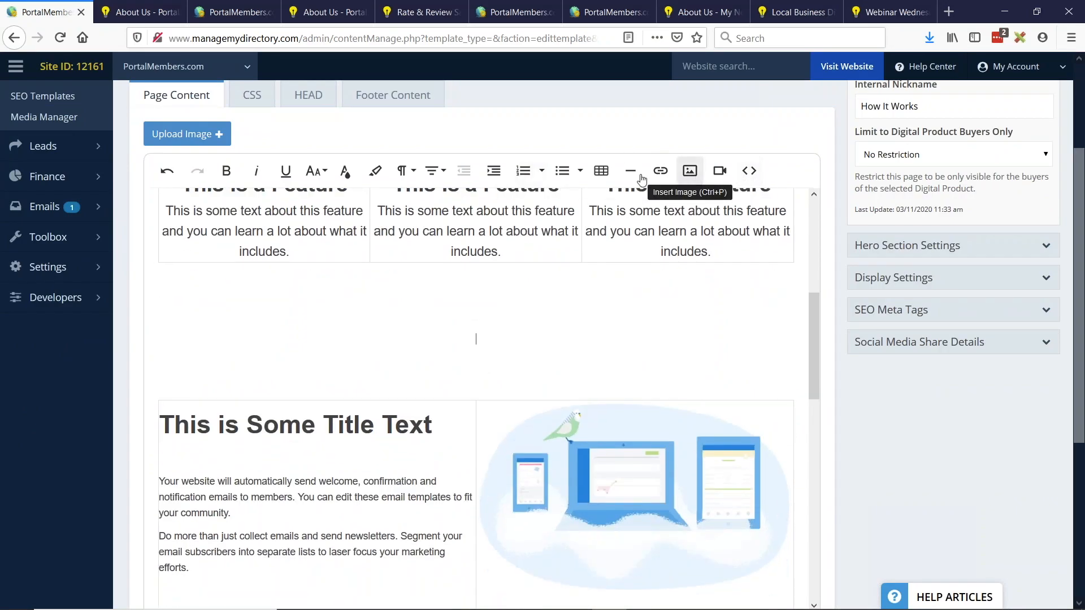
left_click(601, 171)
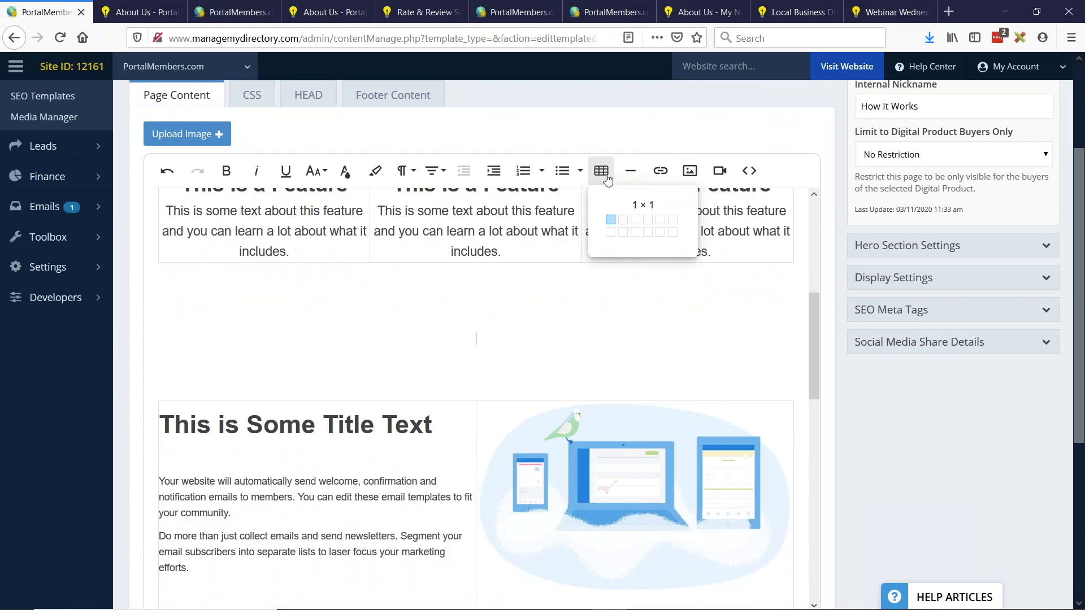
left_click(624, 227)
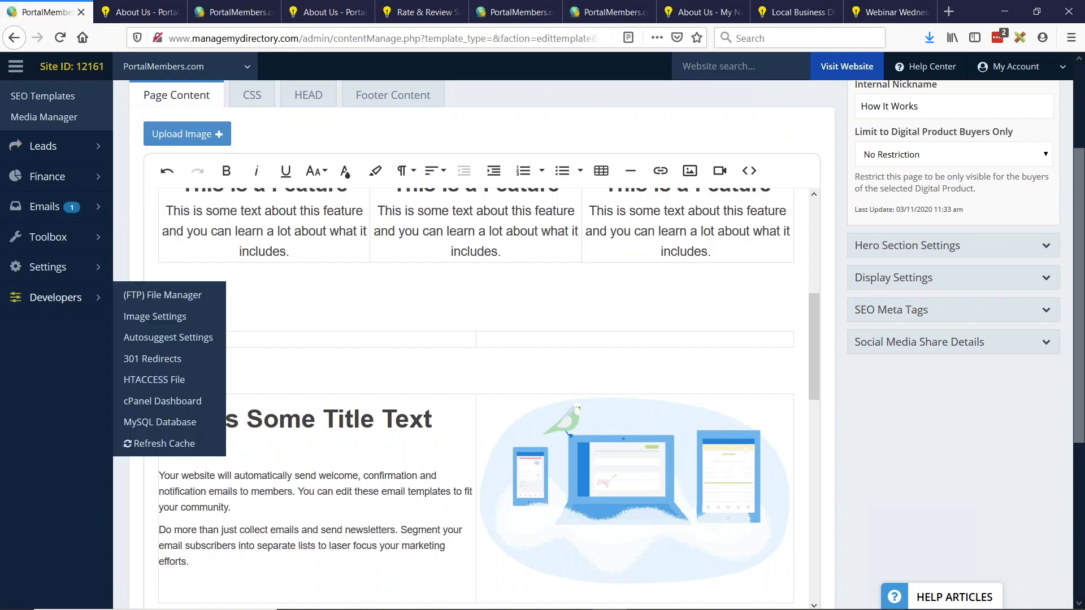
Copy the device illustration from the title text table and paste it into the right cell of the new table
left_click(602, 465)
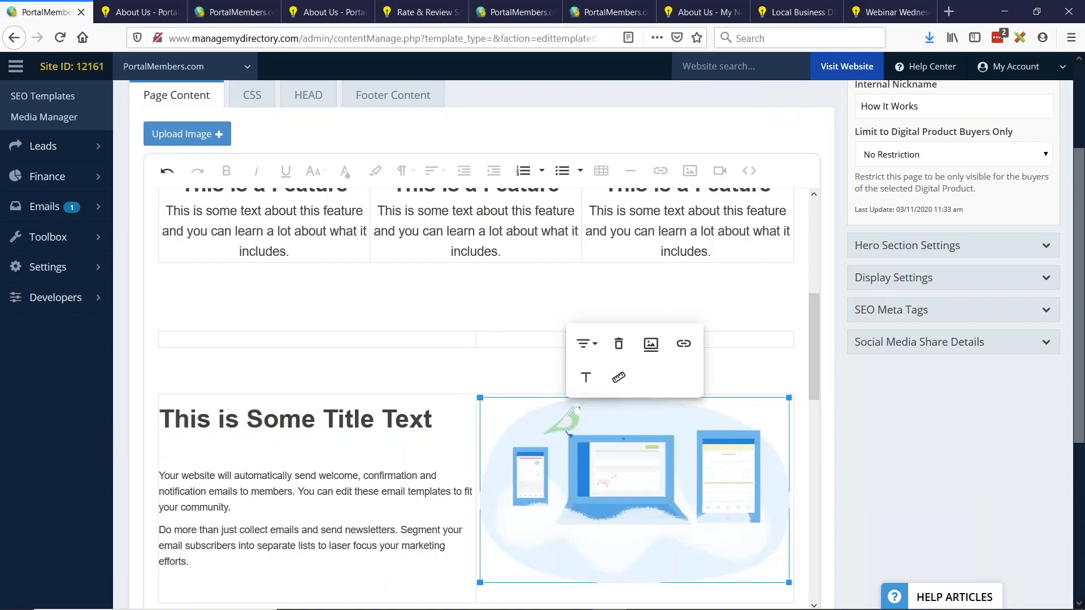
left_click(619, 340)
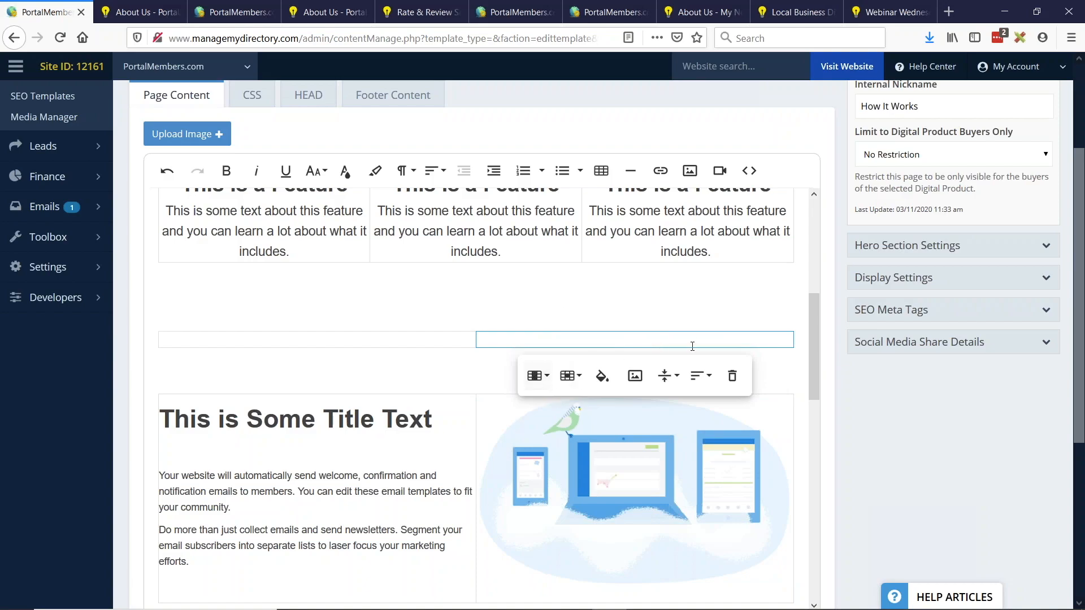
key("ctrl+v")
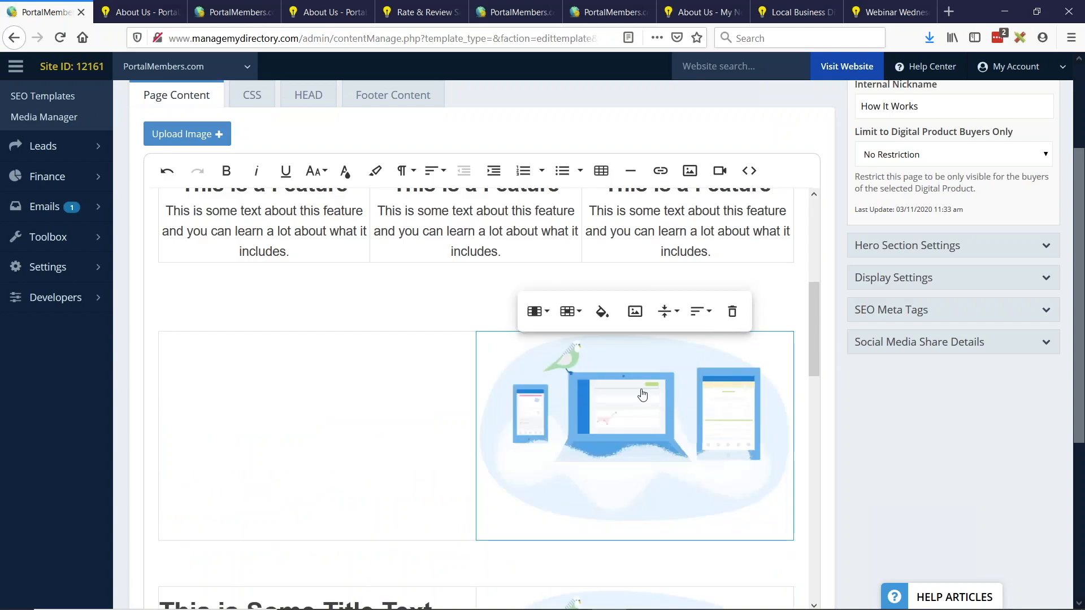
Enter "This is some title text about joining our site" in the empty left cell of the new table
left_click(341, 435)
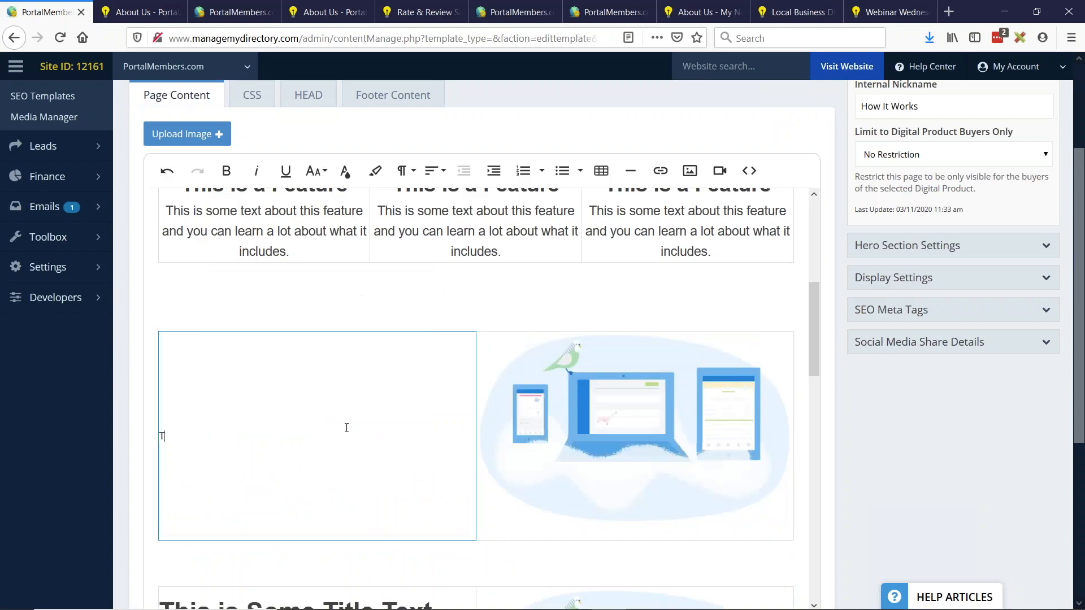
type("This is some title text about joii")
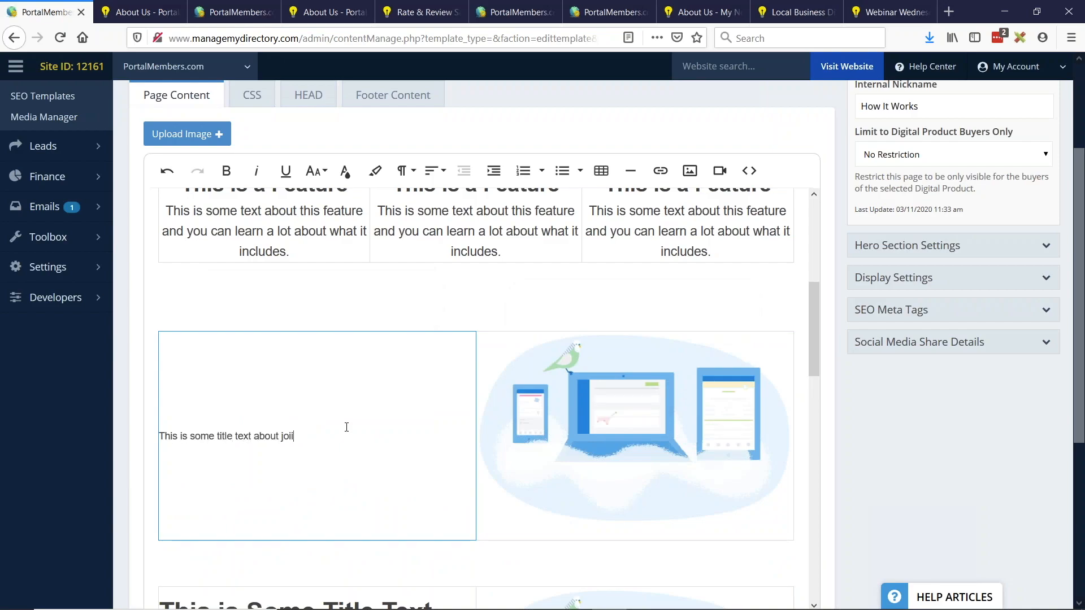
type("ng our site")
right_click(294, 439)
left_click(339, 210)
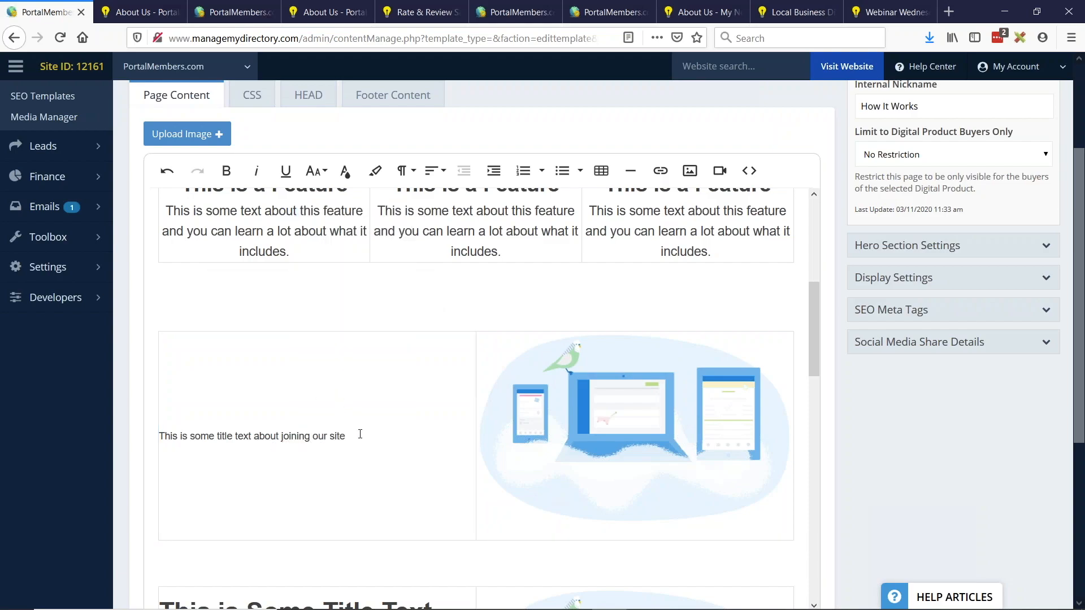
Format the title line in the left cell as Heading 2
left_click_drag(360, 434, 307, 383)
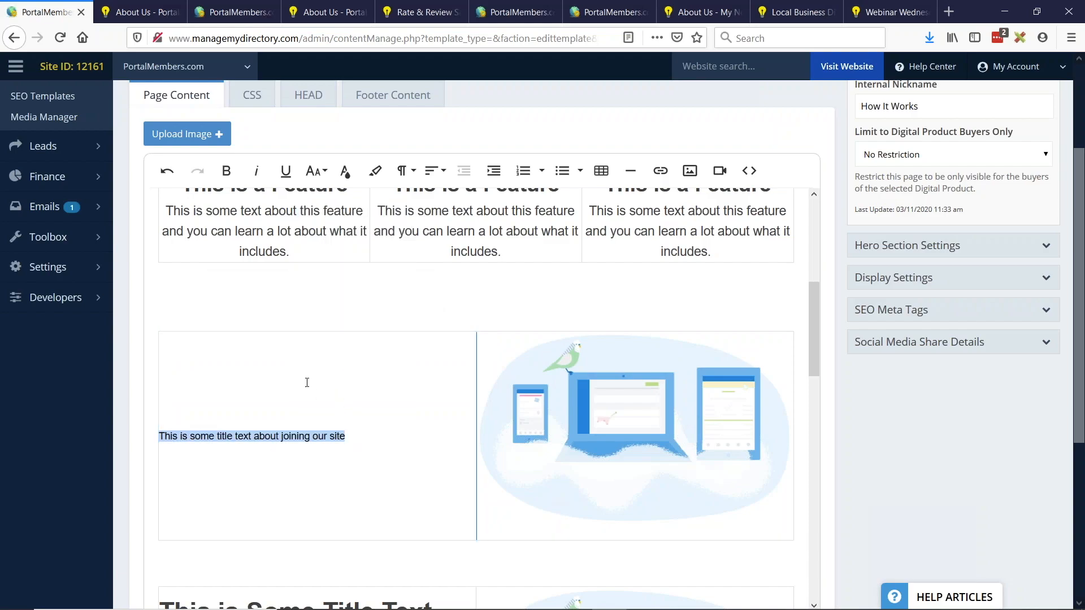
left_click(316, 171)
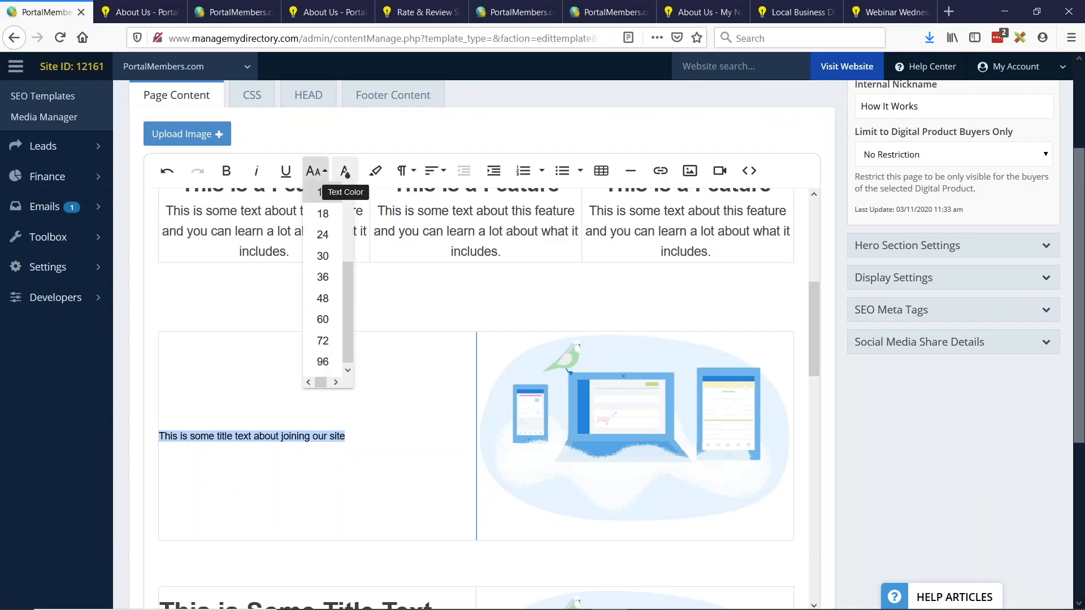
left_click(402, 170)
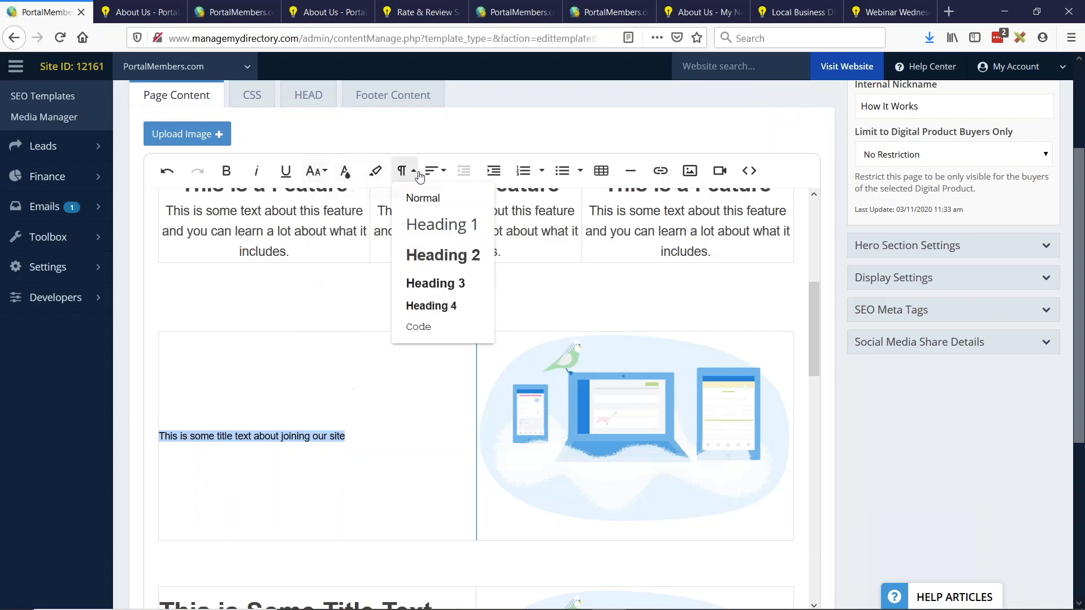
left_click(446, 266)
left_click(283, 420)
left_click_drag(309, 440, 227, 437)
Add the line "This can be some additional text." below the heading in the left cell
left_click(321, 441)
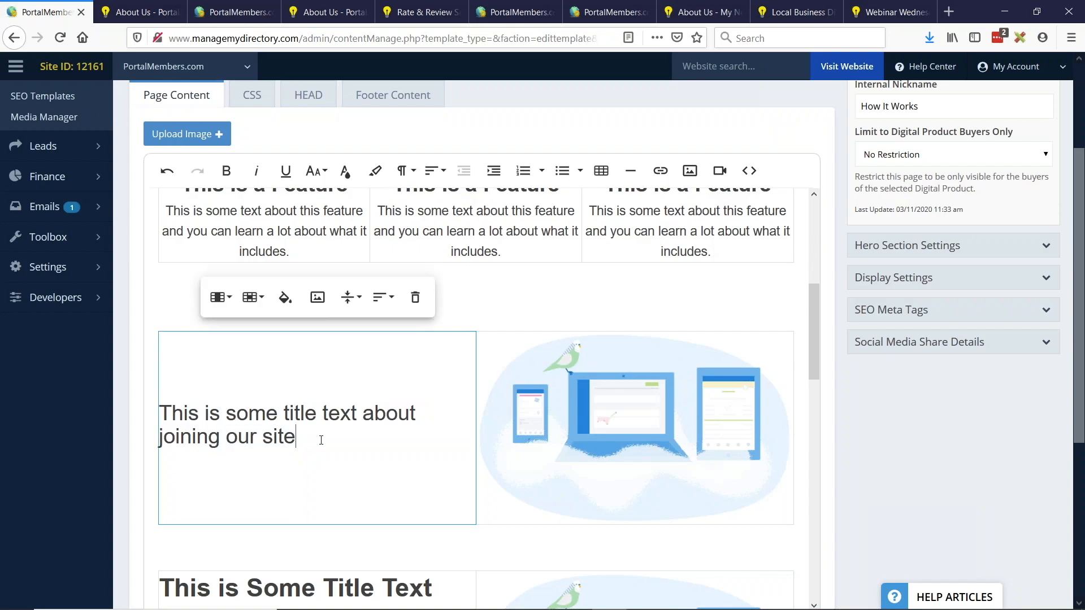
key("Return")
left_click(271, 434)
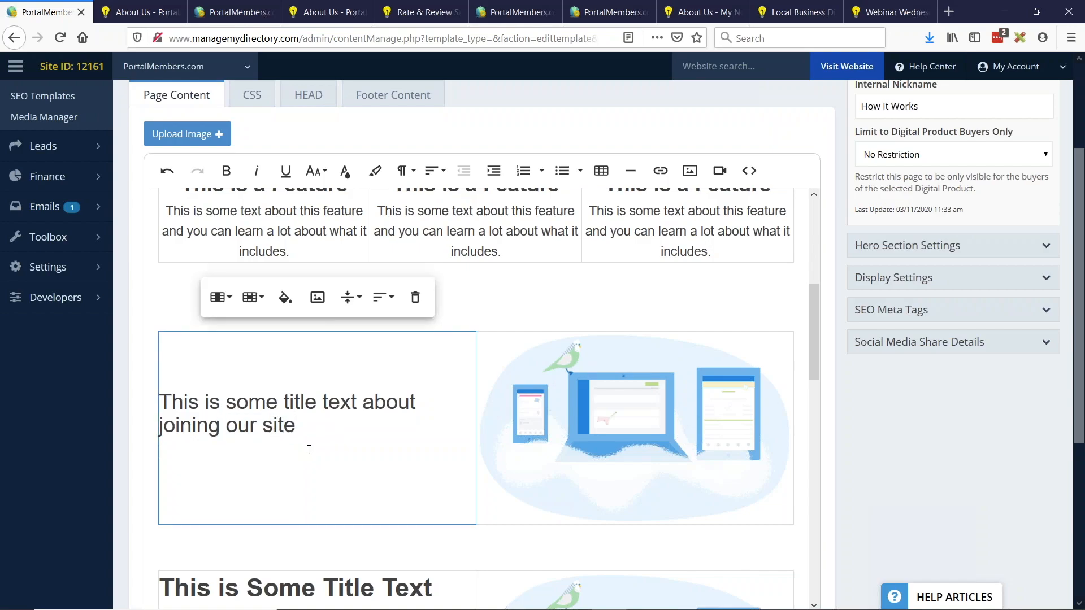
type("This can be")
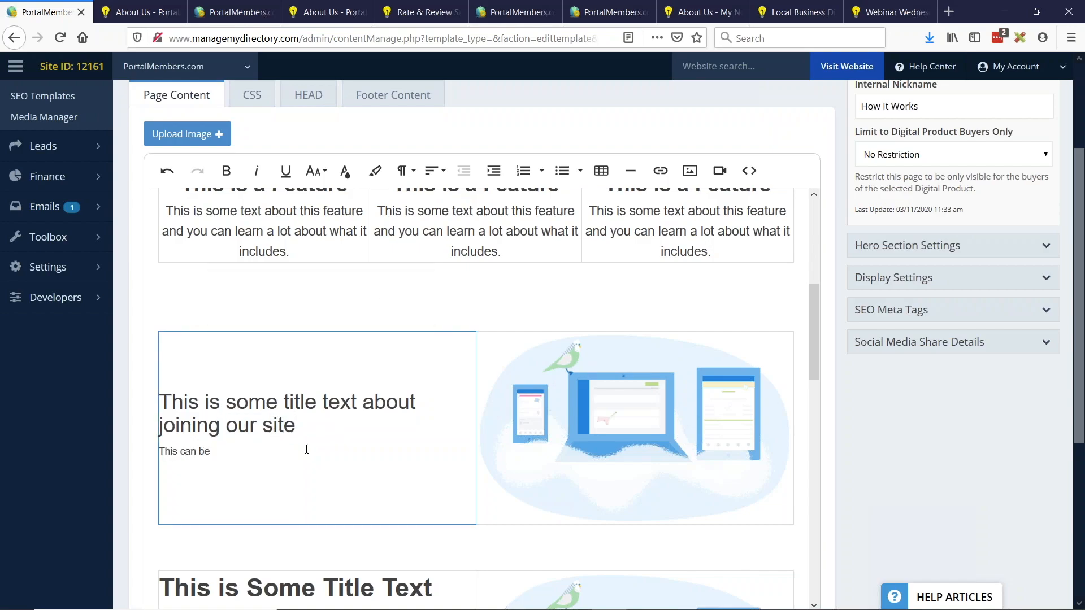
type(" some additi")
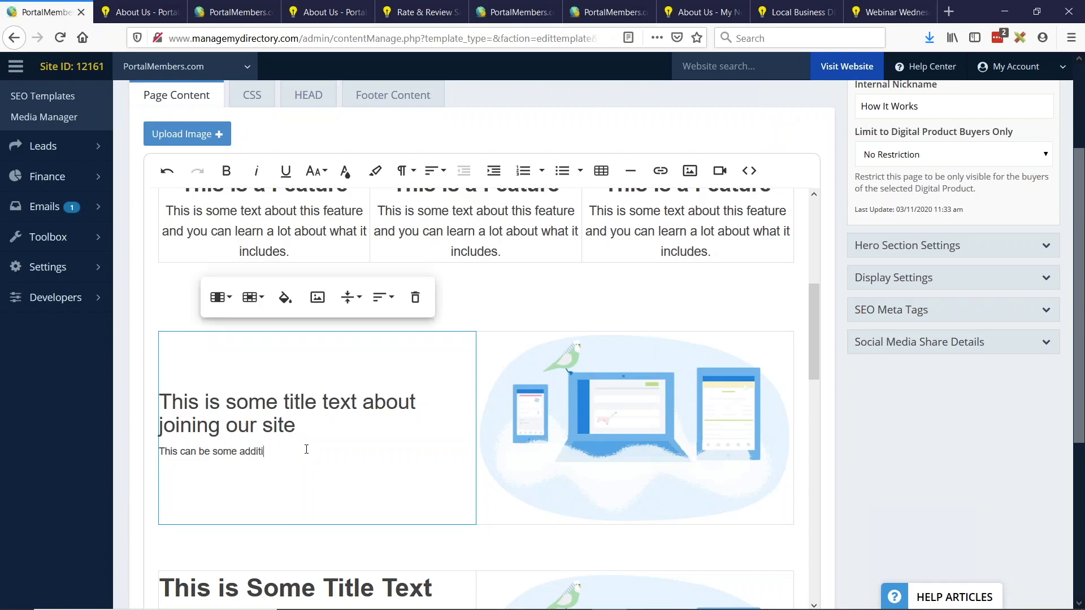
type("onl")
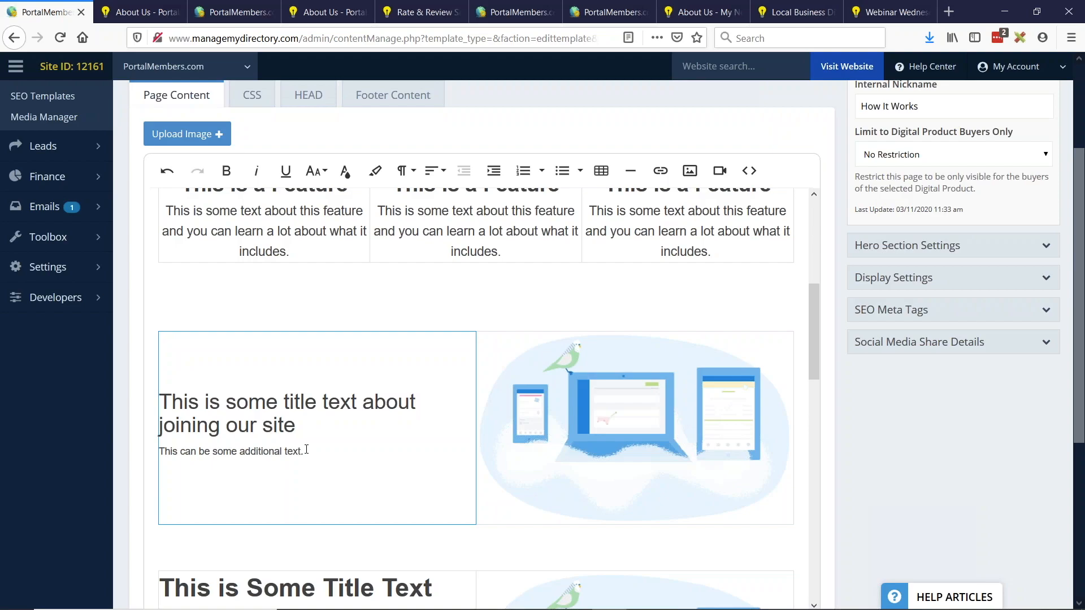
Copy the additional text sentence and paste it four times after itself to build a longer paragraph
left_click_drag(306, 451, 162, 452)
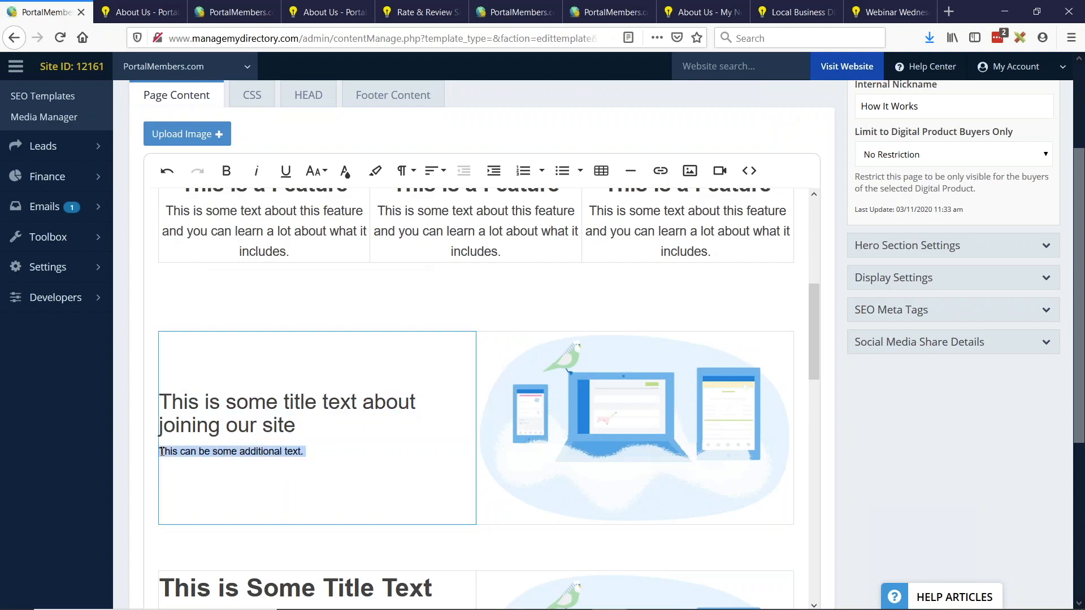
key("ctrl+c")
left_click(342, 451)
key("ctrl+v")
key("ctrl+v")
key("ctrl+v")
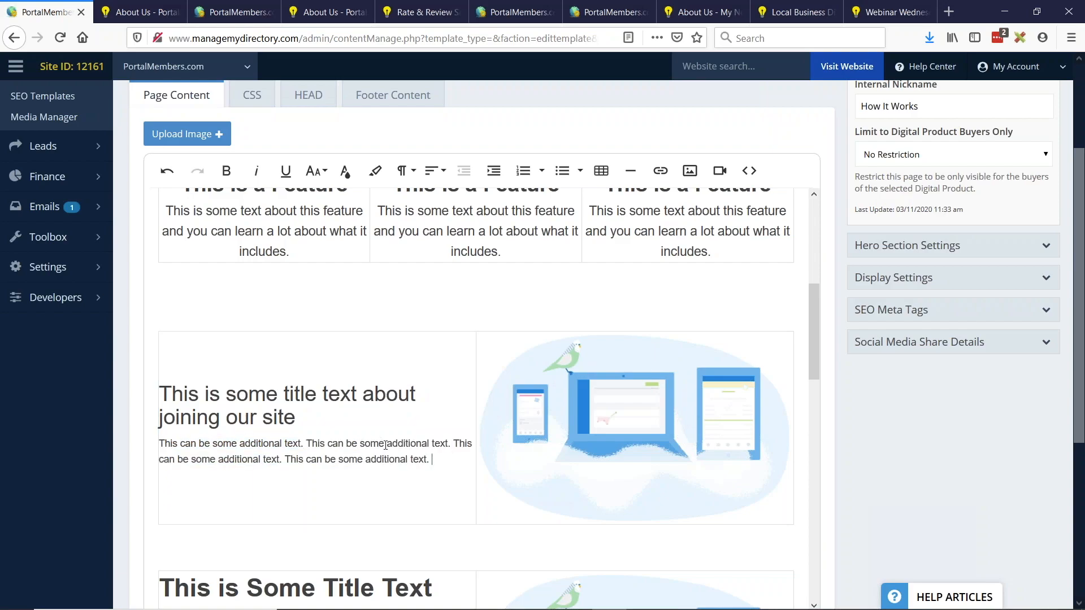
key("ctrl+v")
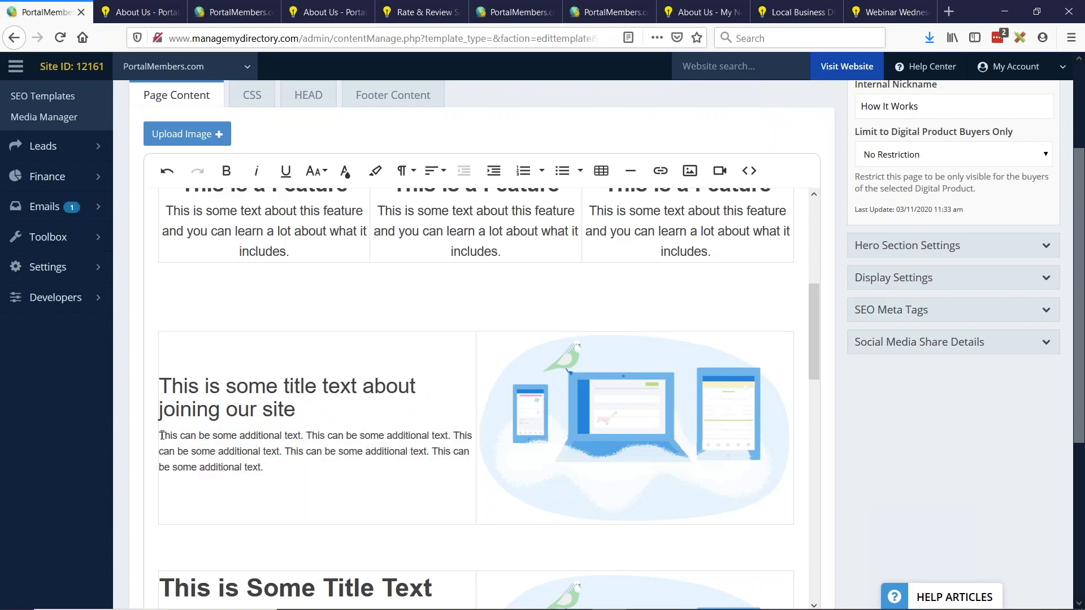
Duplicate the whole additional text paragraph as a second paragraph below it
left_click_drag(162, 438, 293, 467)
key("ctrl+c")
left_click(293, 467)
key("Return")
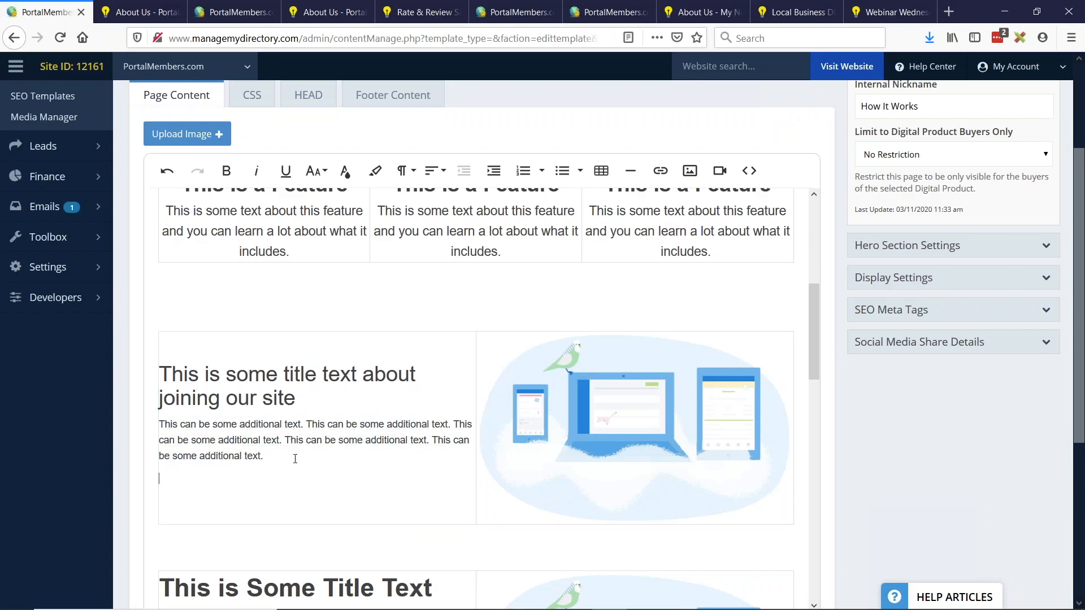
key("ctrl+v")
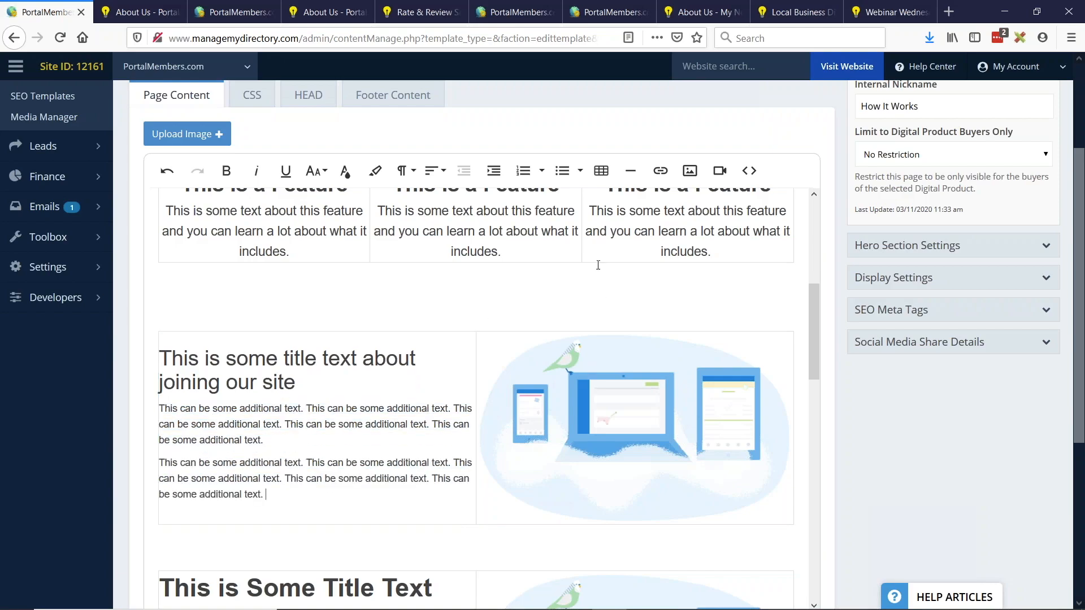
Save the web page with the new two-column text and illustration section
scroll(565, 294, "down", 1)
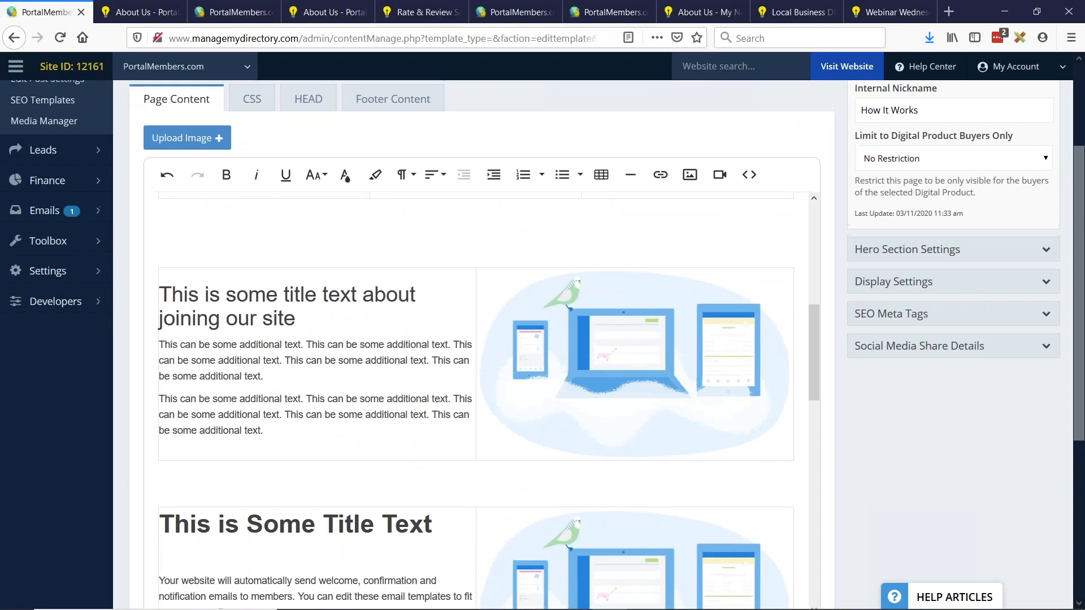
scroll(1047, 239, "up", 1)
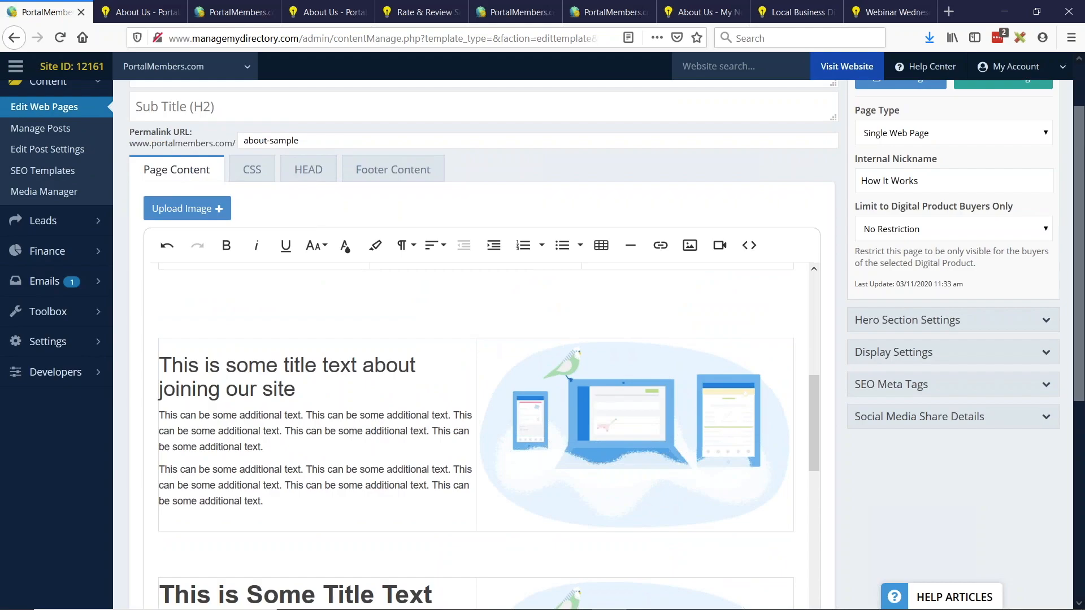
scroll(957, 201, "up", 1)
left_click(1003, 151)
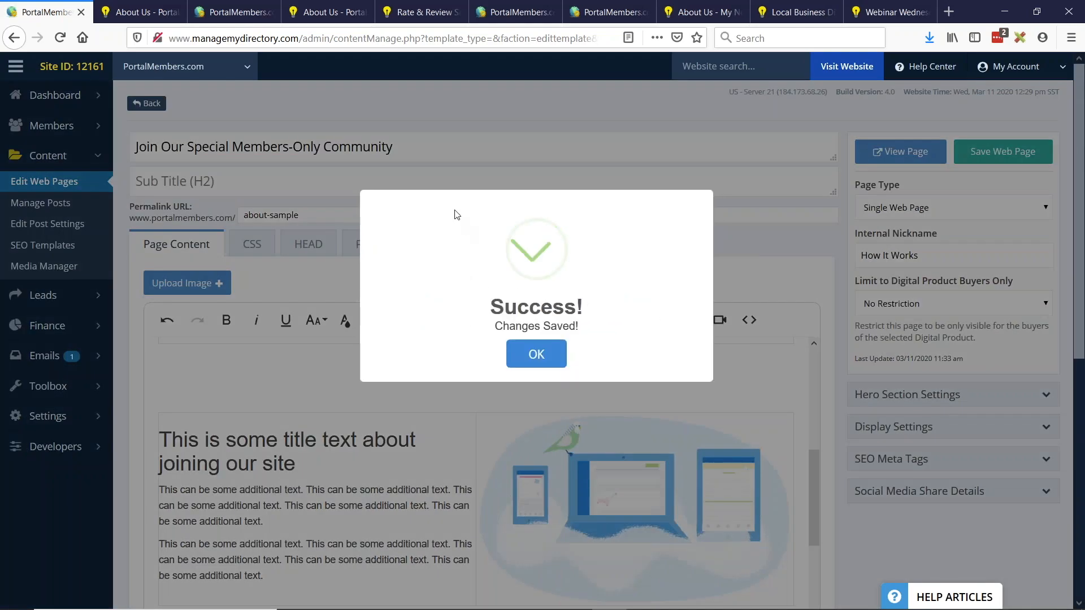
Reload the live page and review the new title, text and illustration section below the feature row
left_click(135, 12)
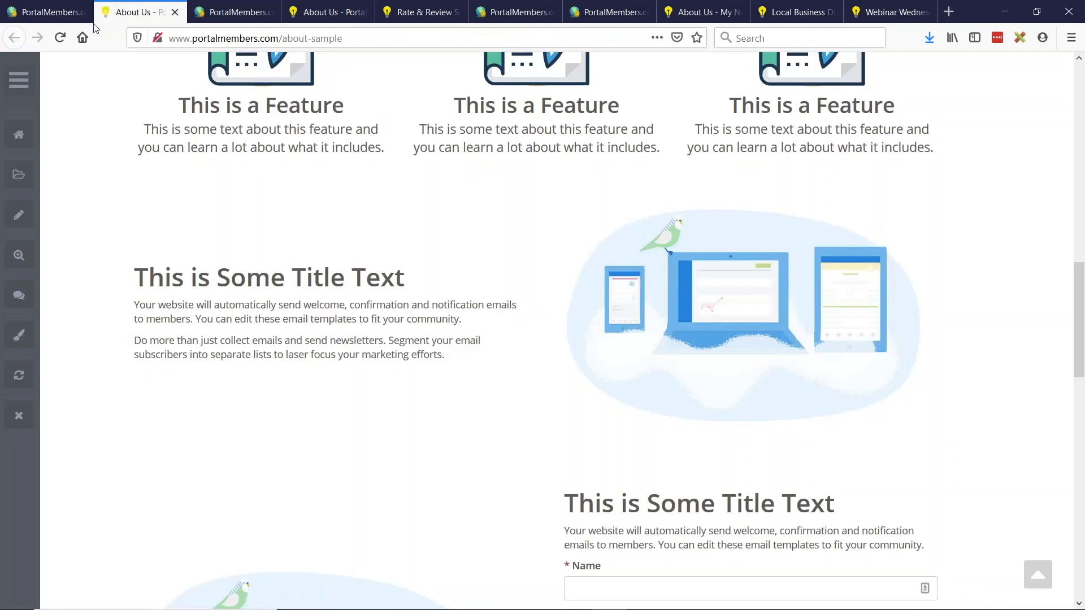
left_click(63, 37)
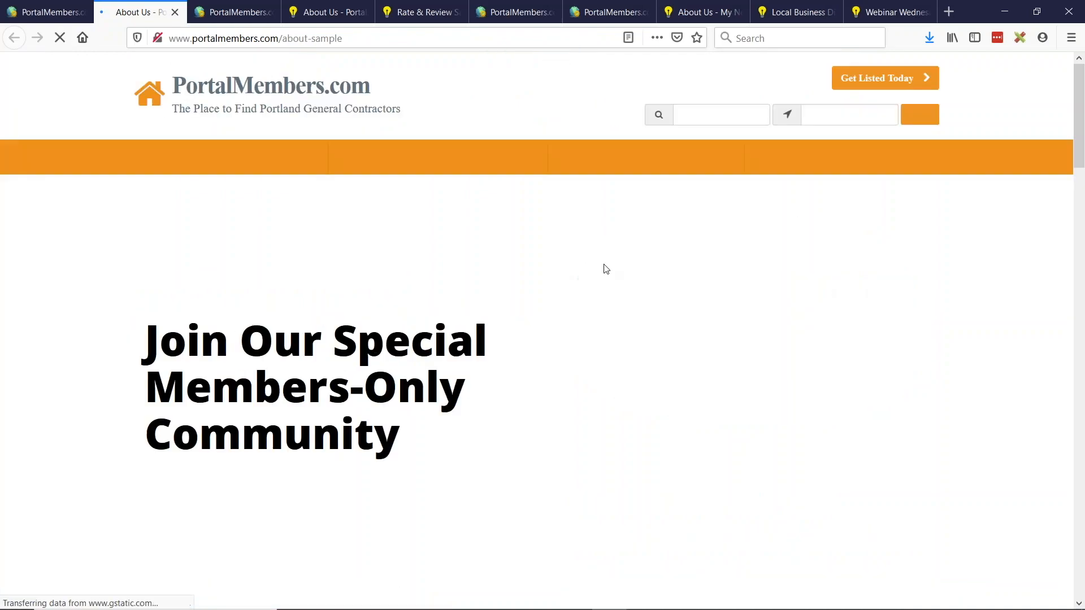
scroll(593, 286, "down", 10)
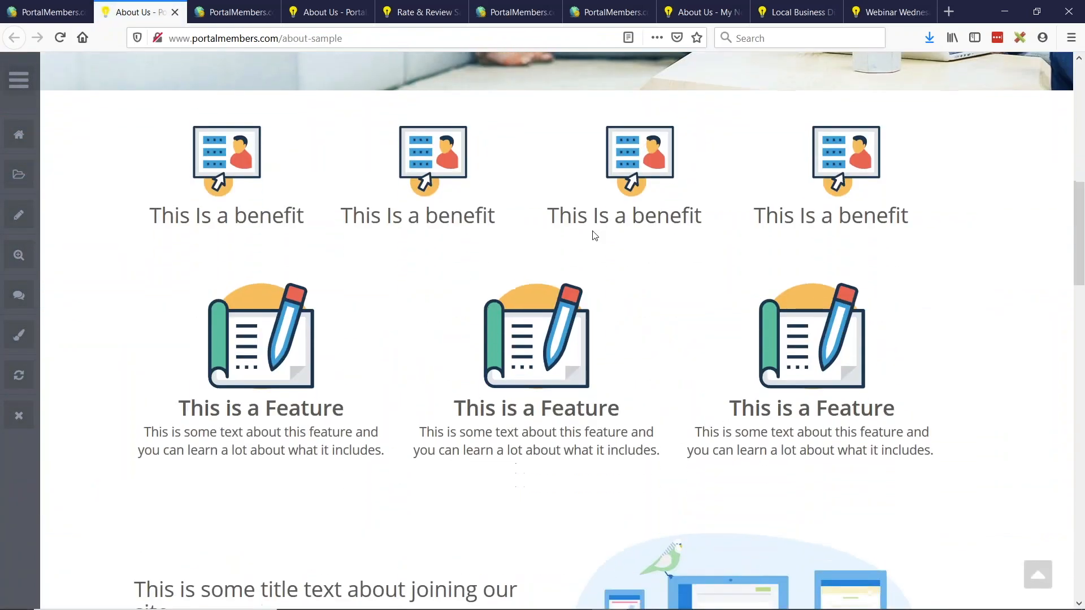
scroll(557, 331, "down", 2)
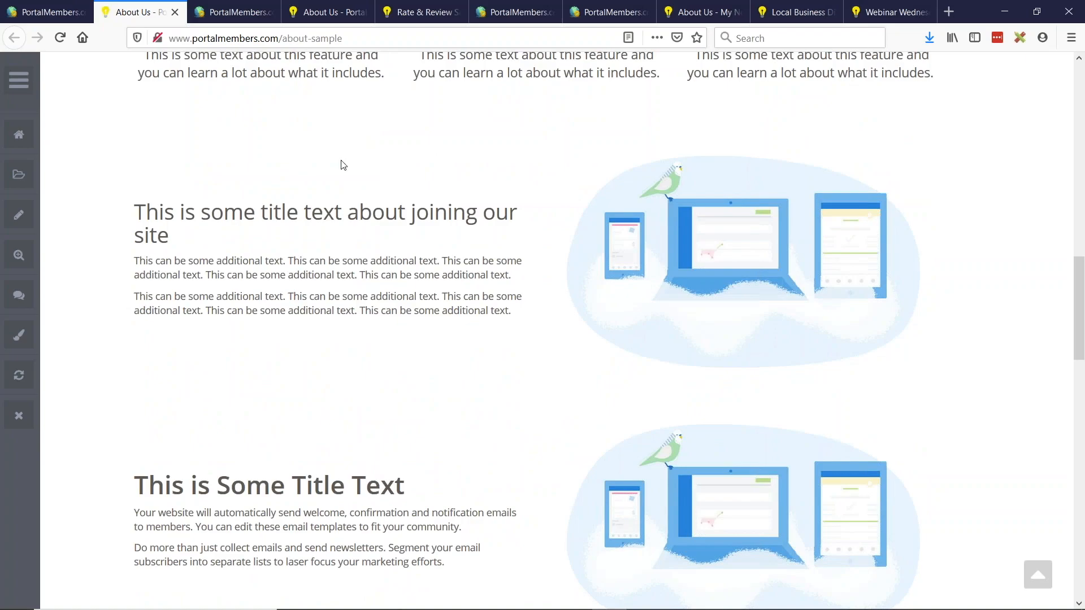
left_click_drag(138, 211, 377, 233)
left_click(238, 244)
scroll(609, 226, "down", 2)
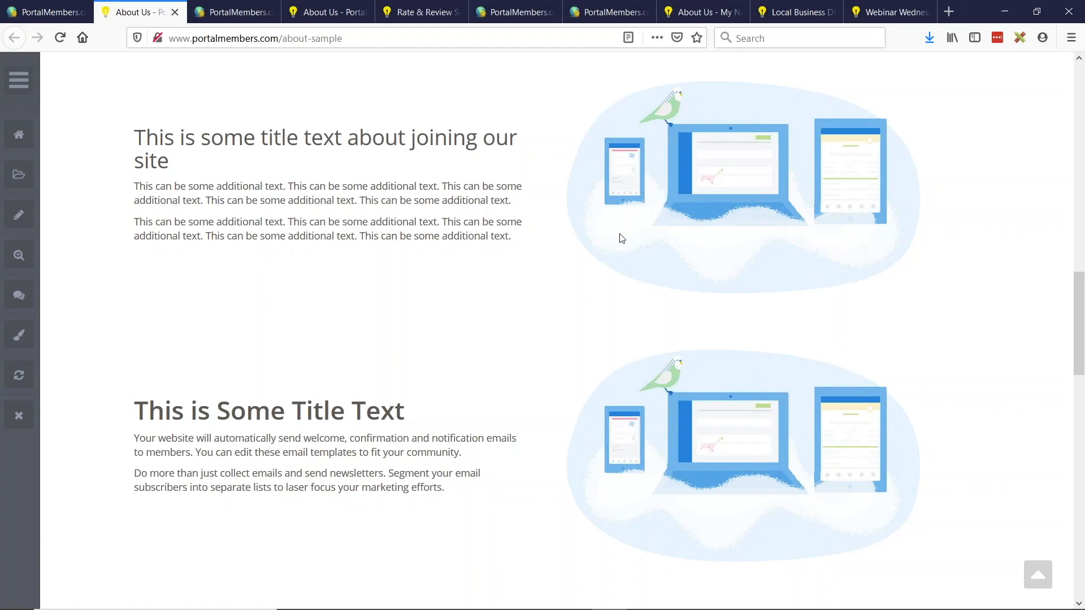
scroll(290, 204, "down", 2)
Back in the page editor, set the title about joining the site to font size 48 and bold, and save the page
key("ctrl+Page_Up")
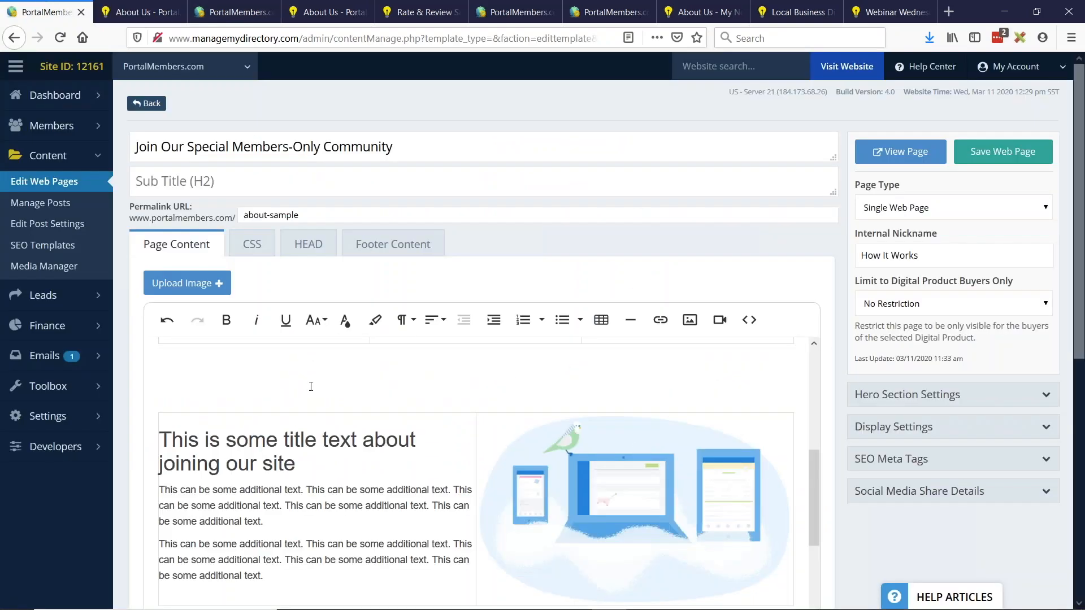
scroll(317, 373, "down", 5)
scroll(358, 402, "up", 3)
left_click_drag(296, 395, 304, 243)
left_click(175, 384)
scroll(296, 390, "down", 3)
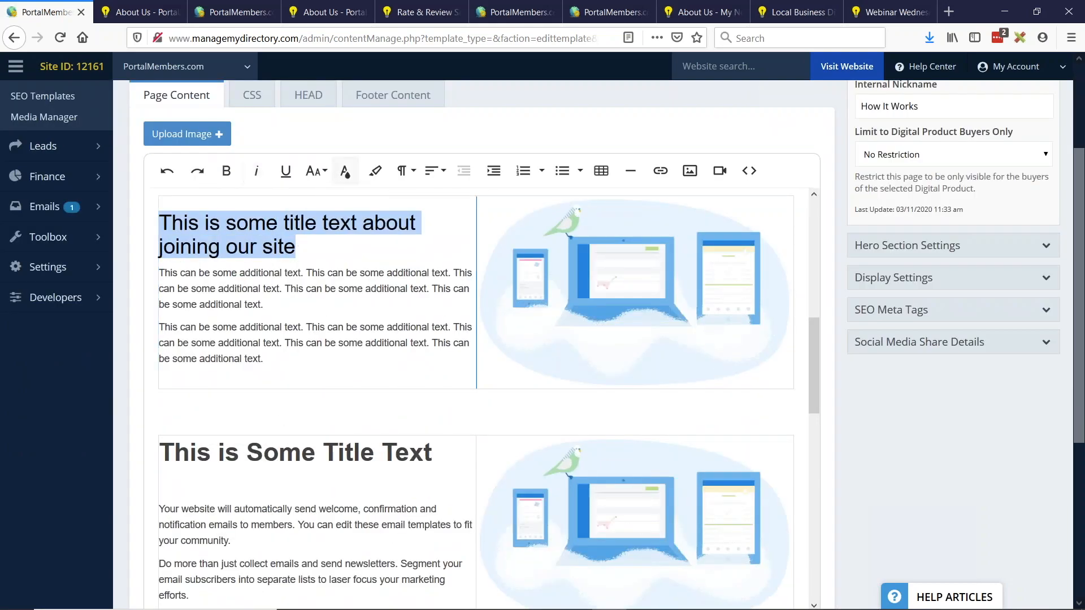
left_click(316, 171)
left_click(323, 297)
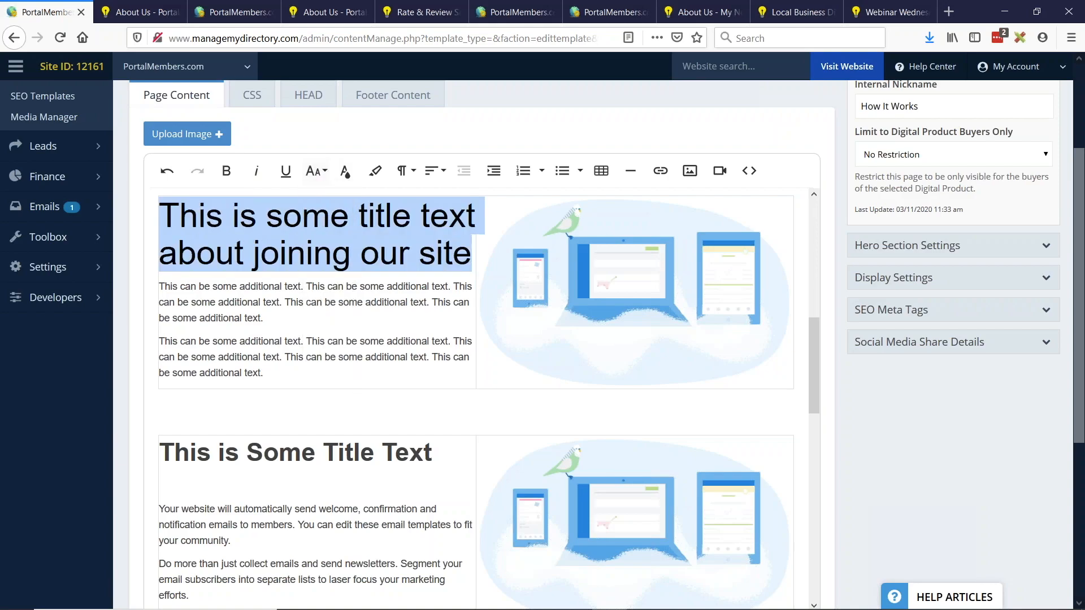
left_click(226, 171)
scroll(475, 340, "up", 3)
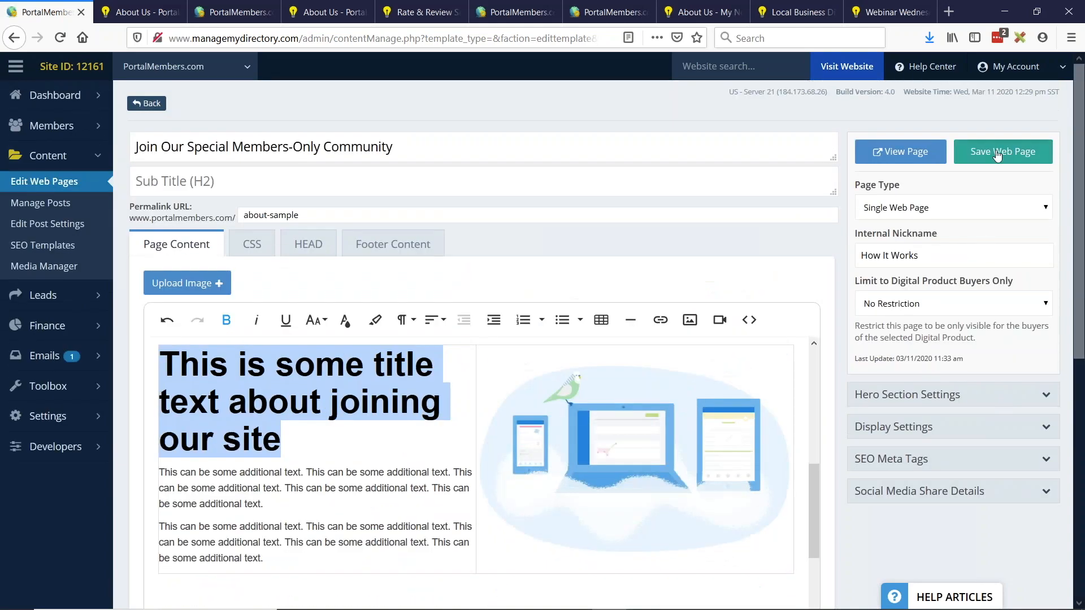
left_click(1002, 152)
Reload the live page and compare the enlarged bold title with the title text sections below it
left_click(184, 7)
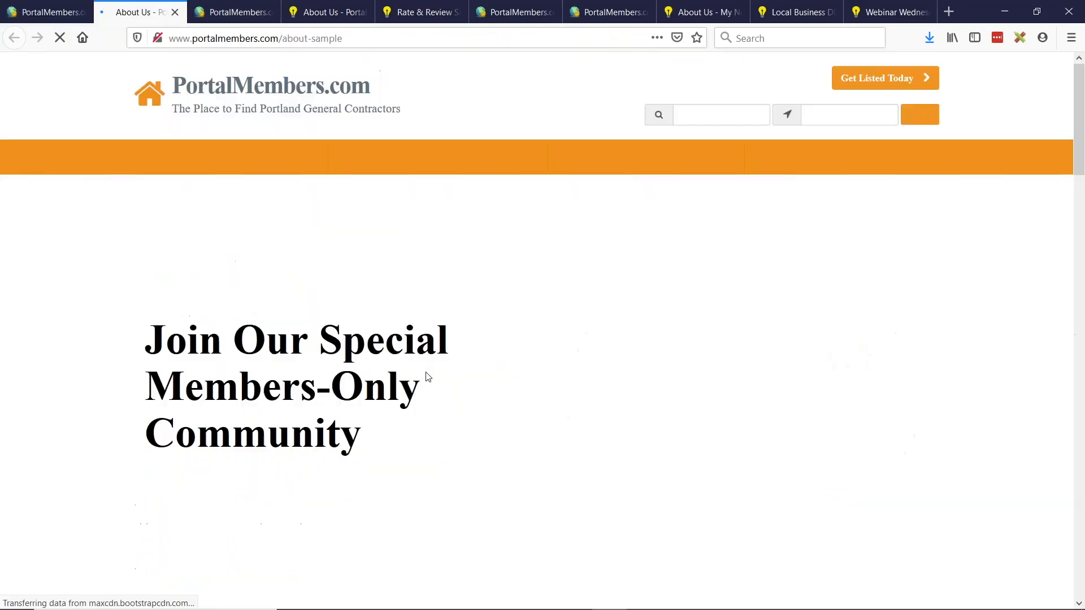
scroll(434, 337, "down", 7)
scroll(434, 337, "down", 7)
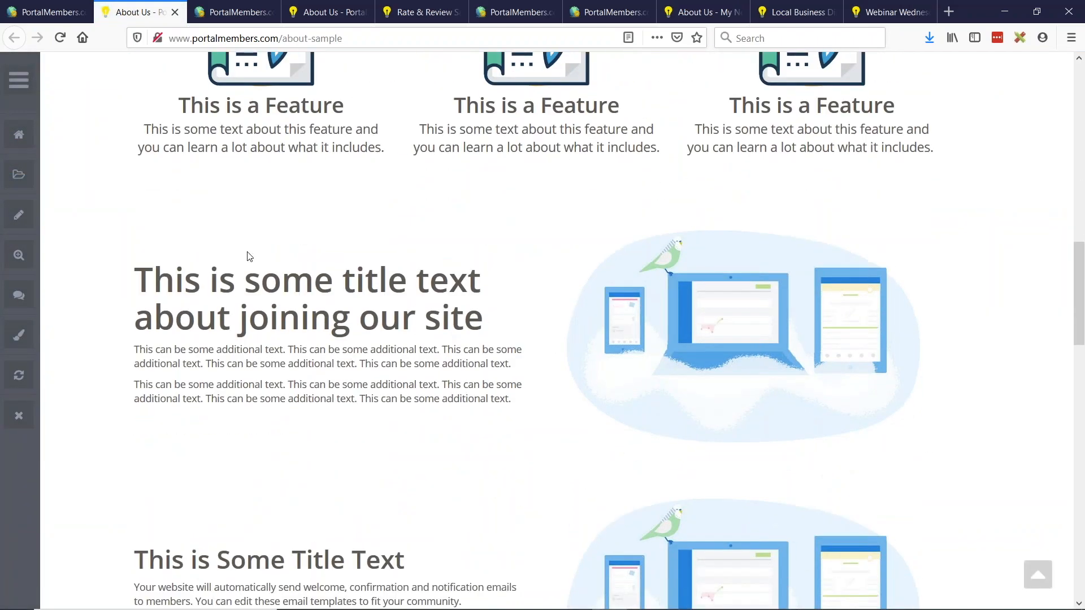
scroll(531, 291, "down", 8)
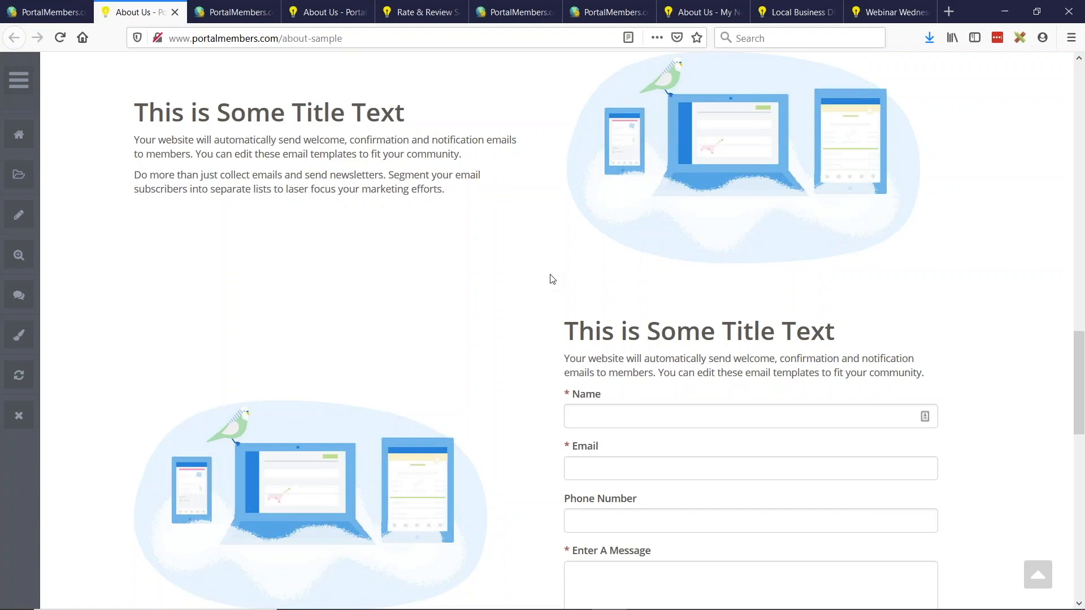
scroll(552, 279, "up", 5)
scroll(552, 278, "up", 1)
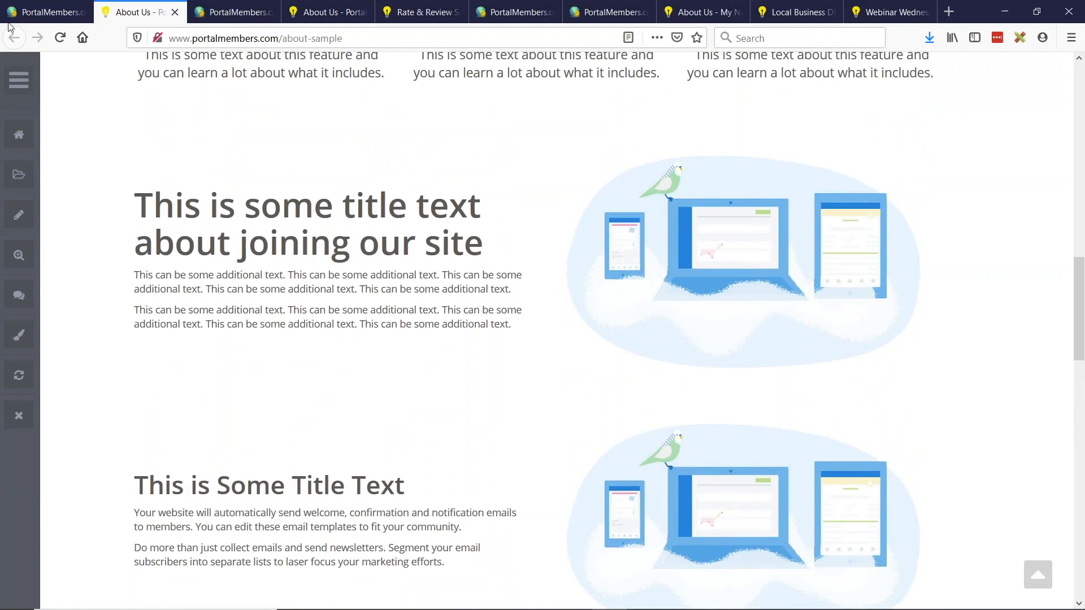
Return to the page editor, set the vertical alignment of the joining title's table cell to Top, and save the web page
left_click(9, 14)
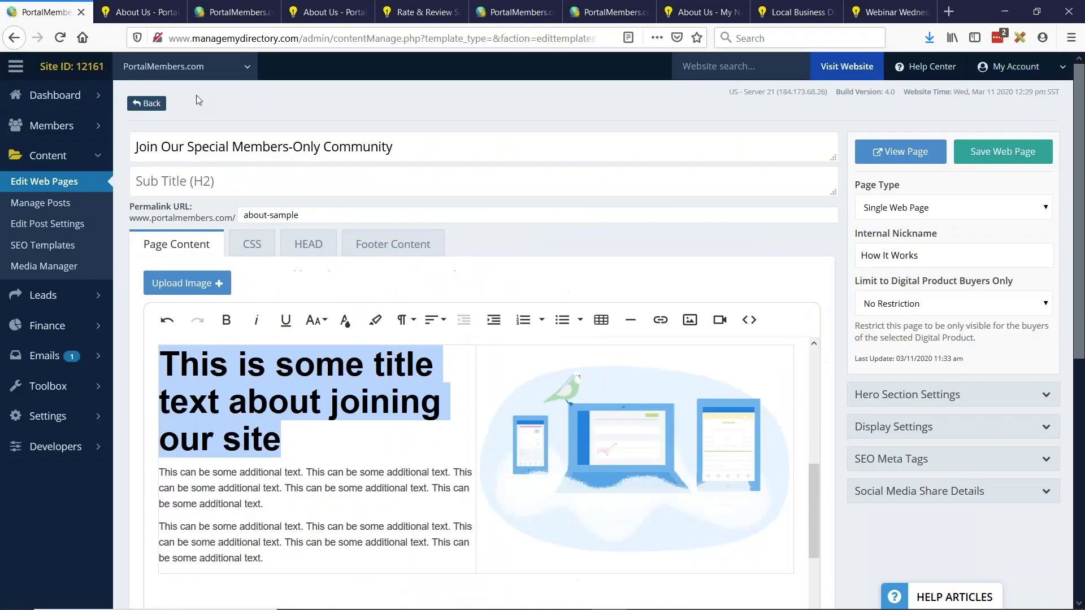
left_click(373, 474)
left_click(468, 358)
scroll(237, 283, "down", 3)
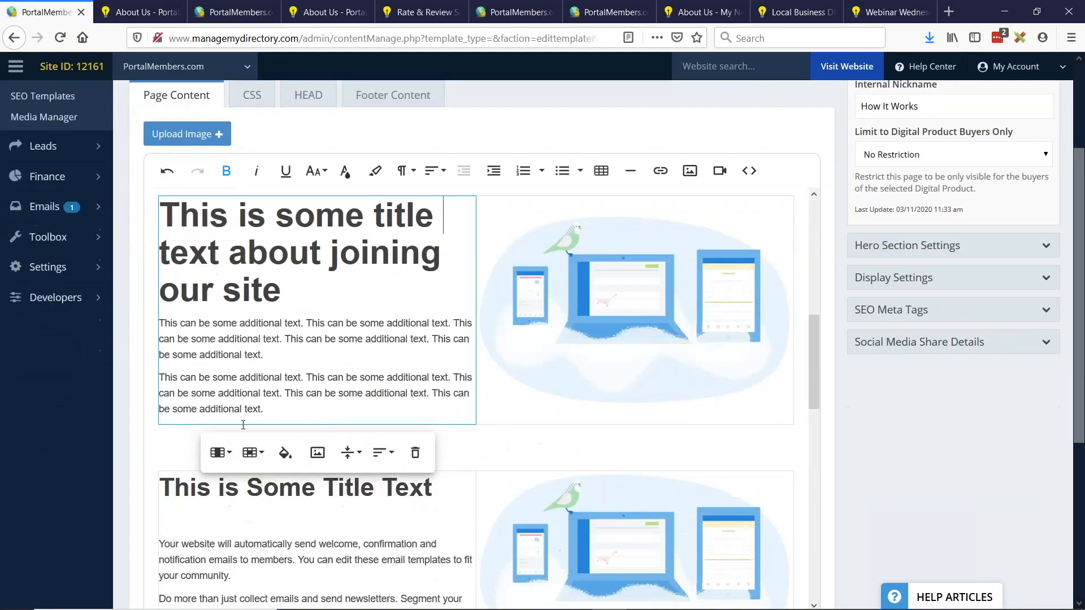
left_click(348, 453)
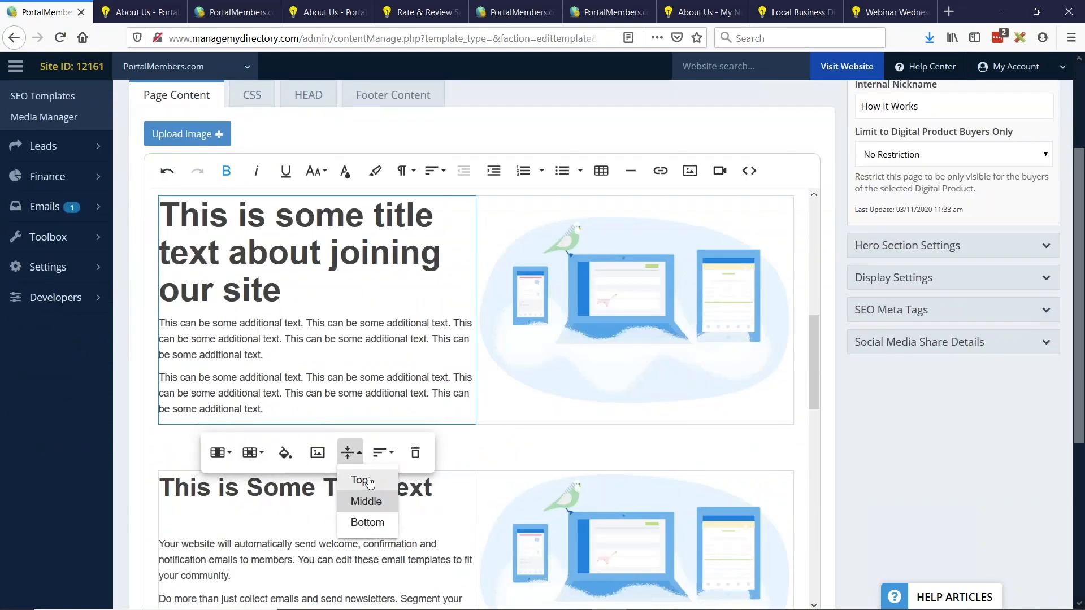
left_click(369, 481)
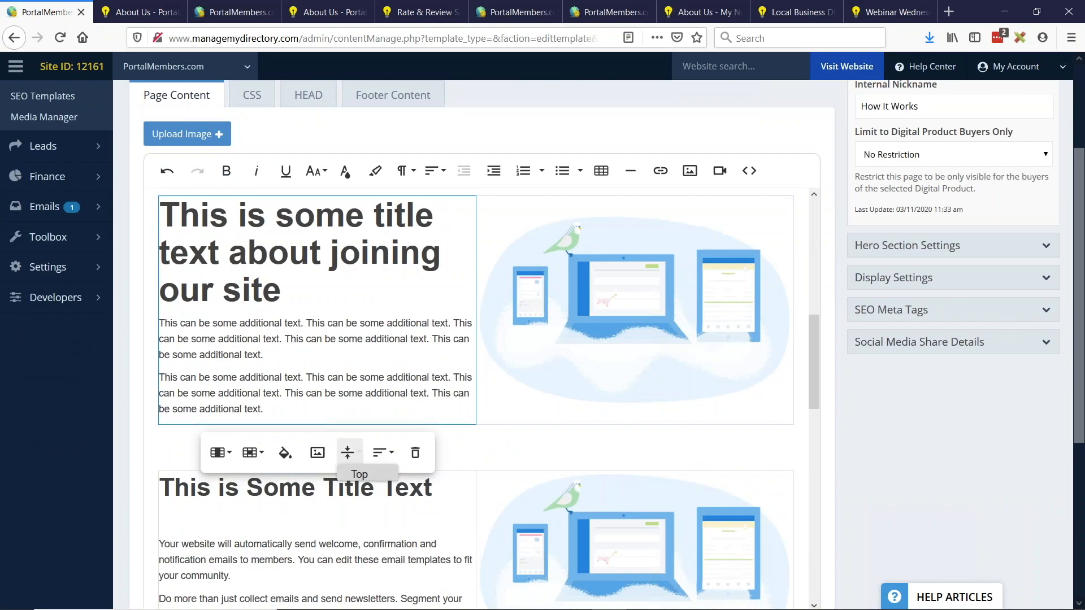
left_click(370, 475)
scroll(944, 230, "up", 3)
left_click(1012, 158)
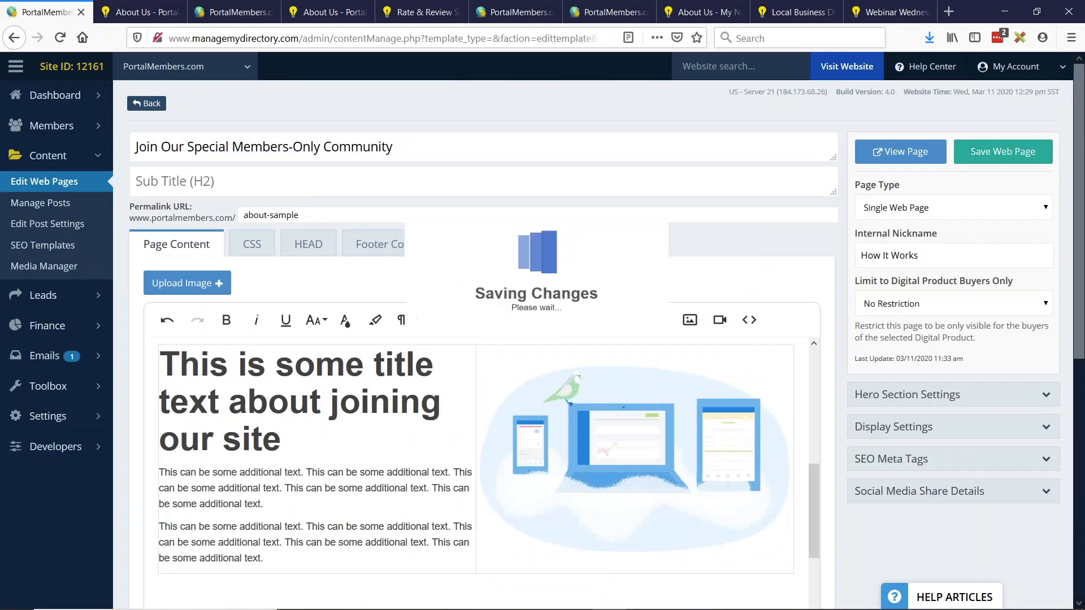
Reload the live page and review the title cell's vertical alignment and the sections below it down to the contact form
left_click(161, 13)
scroll(600, 320, "up", 2)
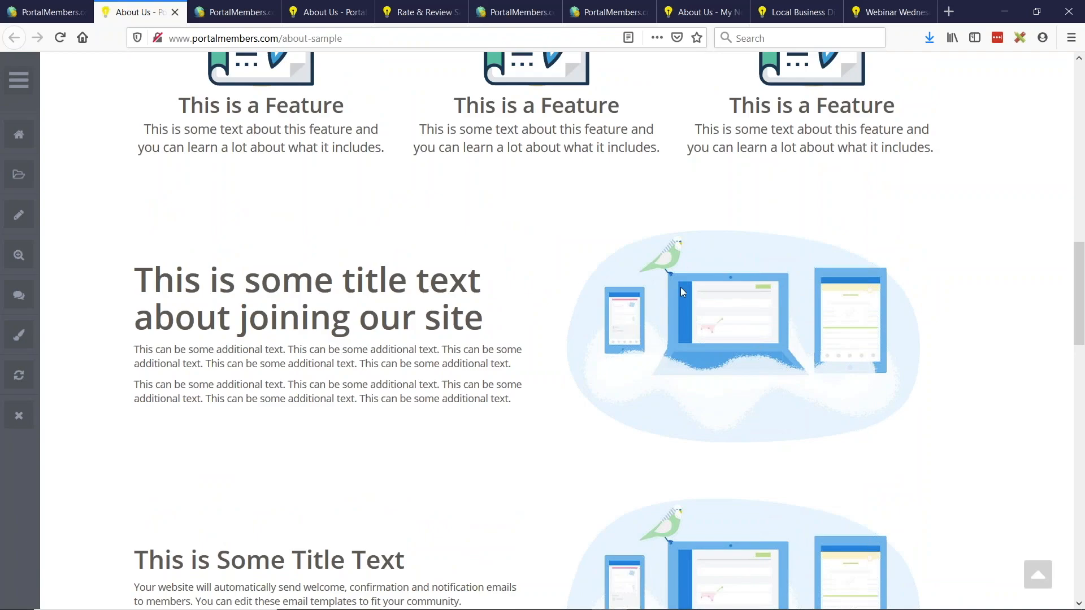
left_click(60, 37)
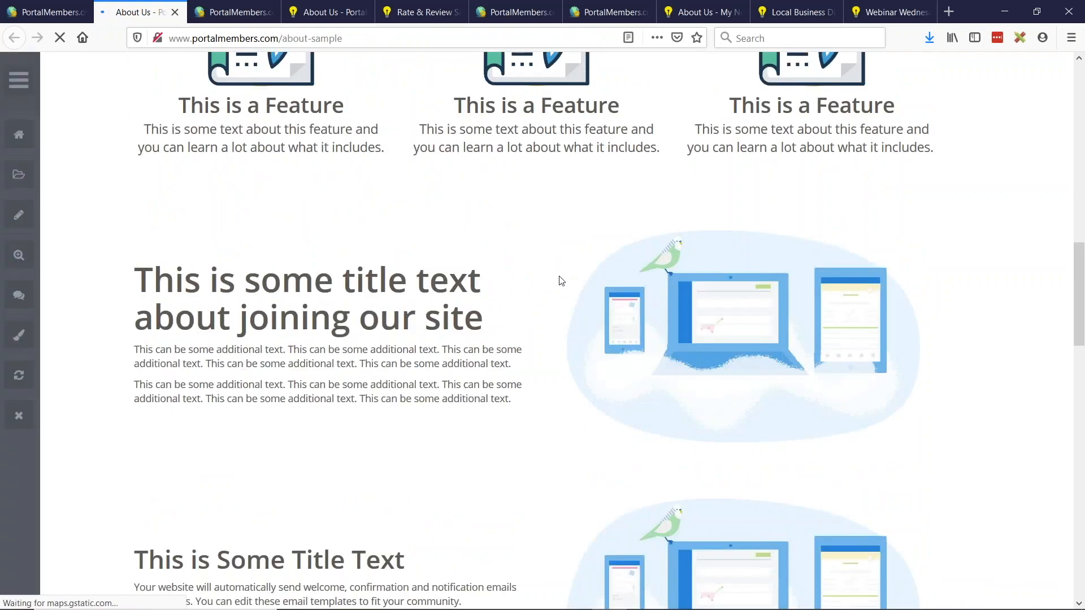
left_click(60, 37)
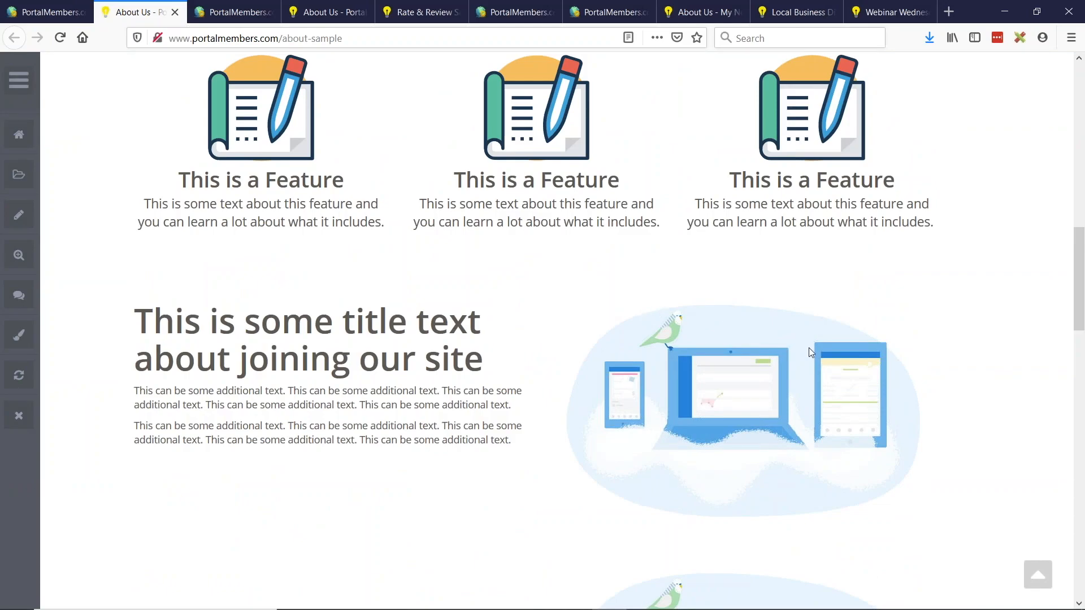
scroll(802, 342, "down", 2)
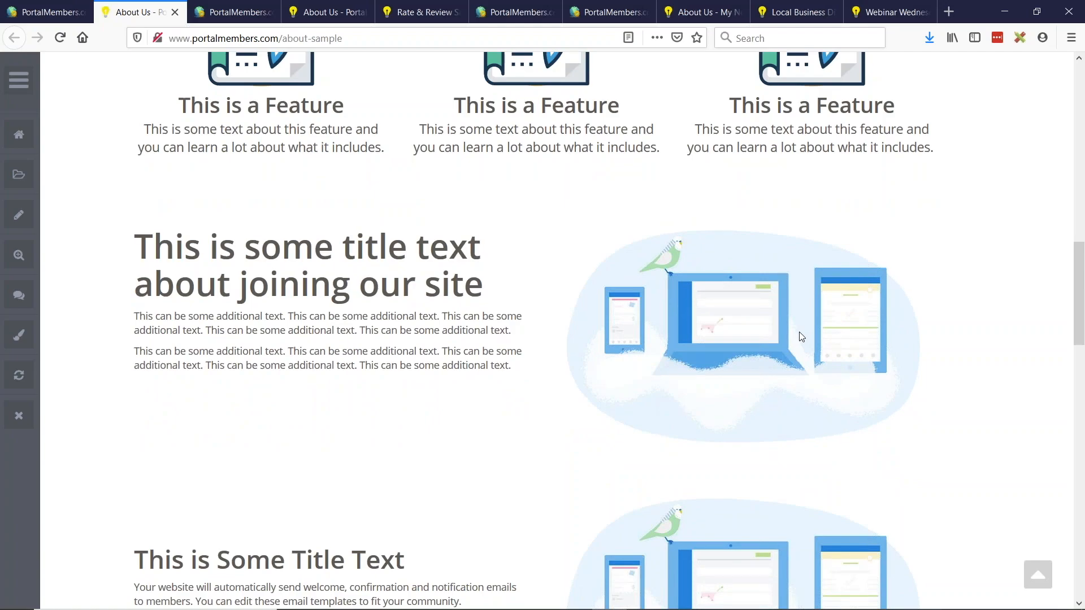
scroll(727, 301, "down", 5)
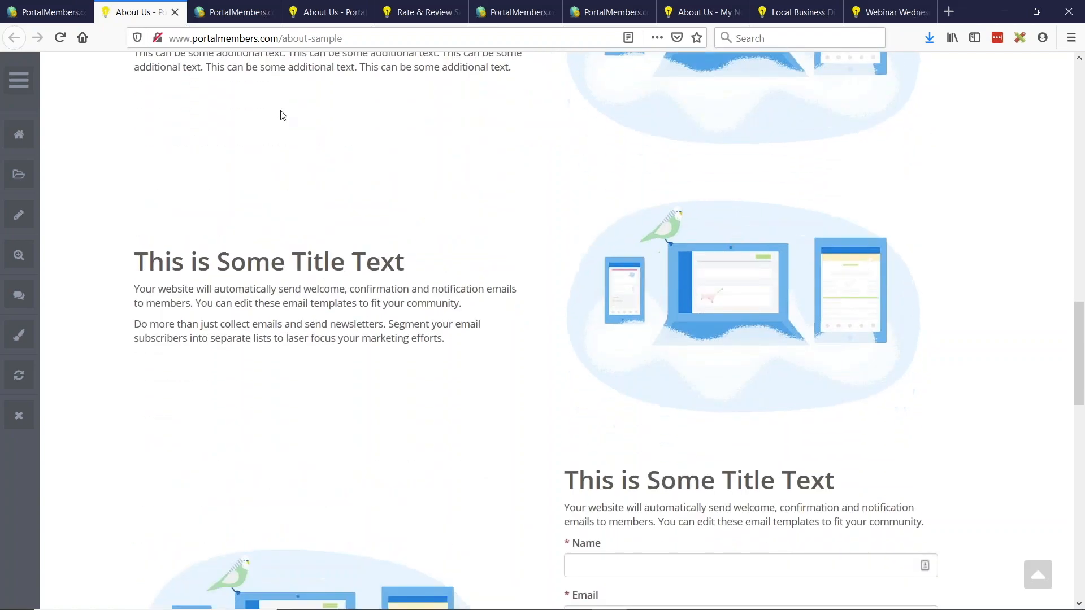
scroll(539, 228, "down", 4)
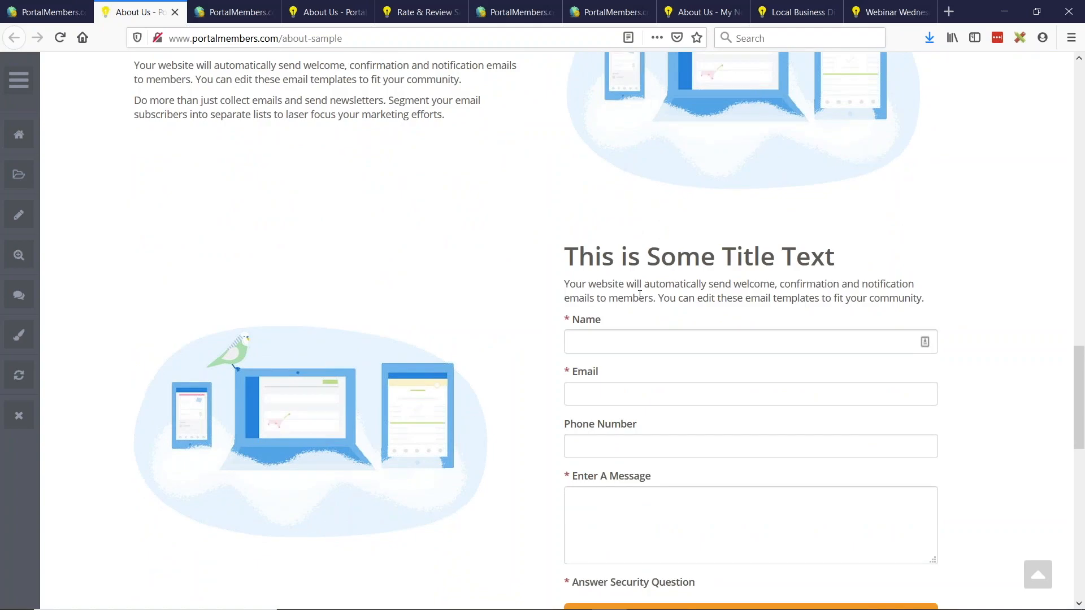
In the page editor, move the two additional text paragraphs from under the joining title to below the illustration in the adjacent cell
left_click(45, 6)
scroll(544, 197, "down", 2)
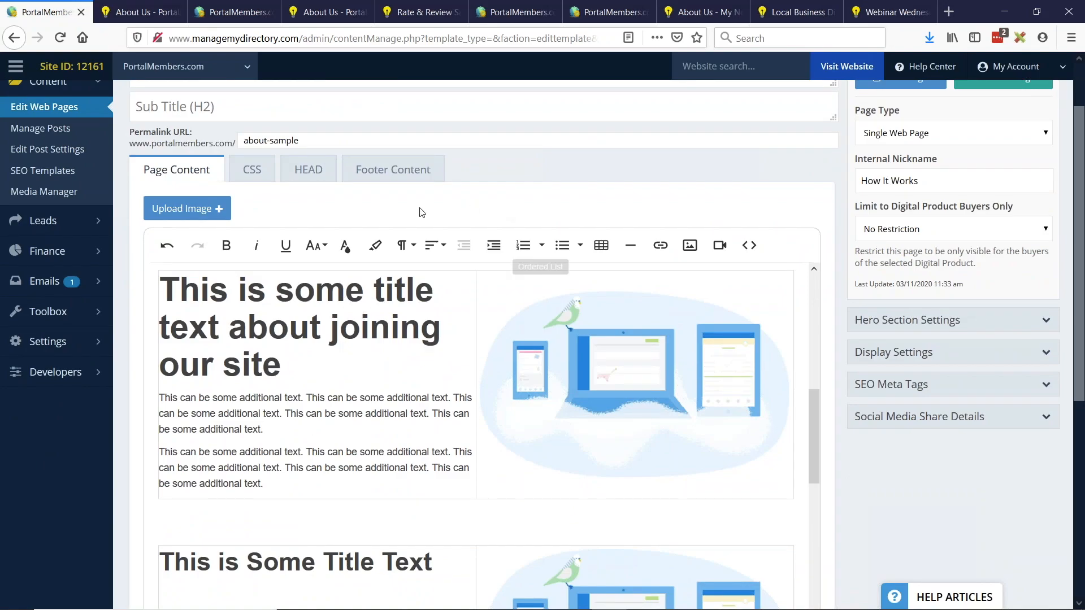
left_click(189, 329)
left_click_drag(170, 285, 428, 485)
left_click(321, 461)
left_click_drag(277, 483, 162, 402)
key("ctrl+c")
key("BackSpace")
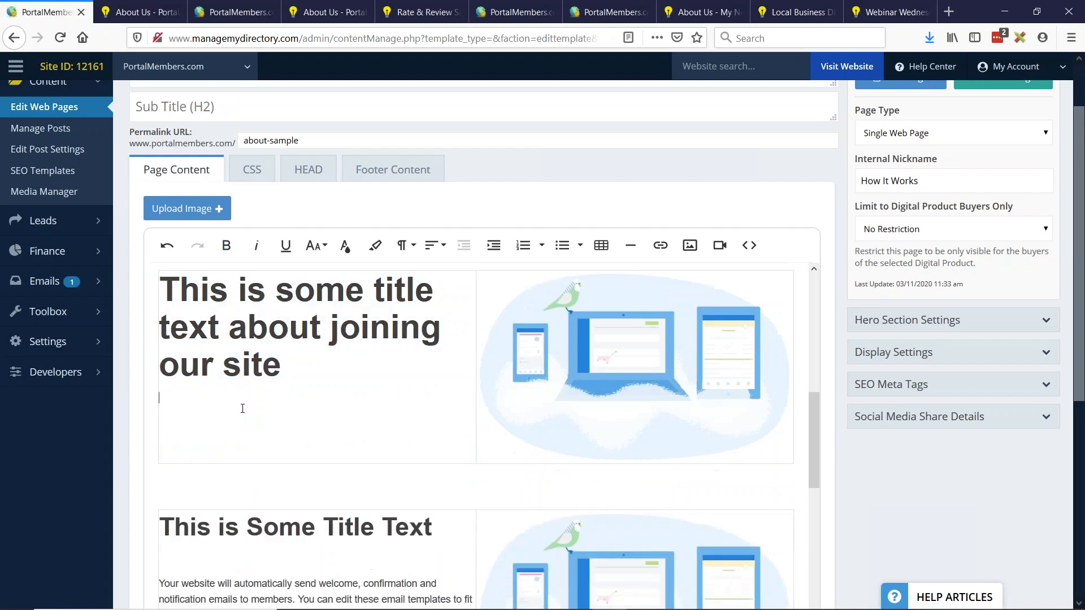
left_click(757, 459)
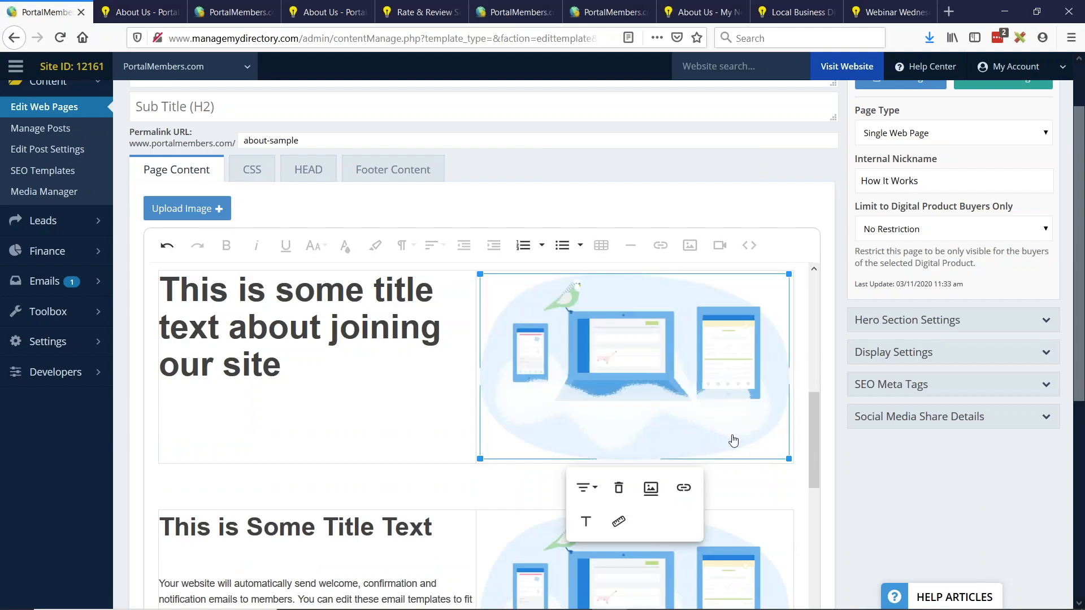
key("Right")
key("Return")
key("ctrl+v")
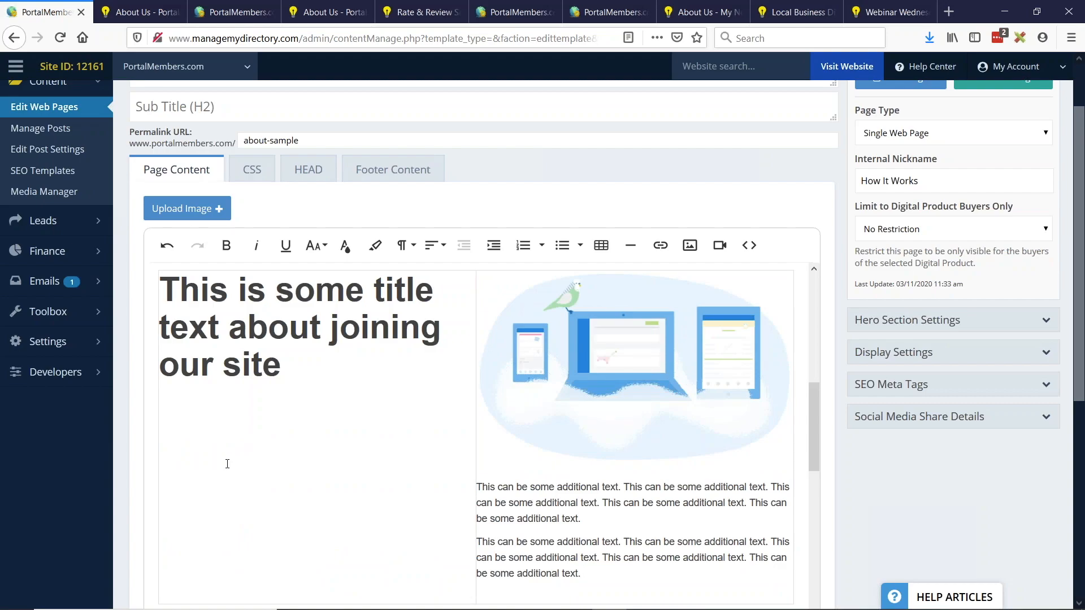
Open the Form Manager in a separate browser tab and search the forms for "website contac"
scroll(247, 355, "up", 2)
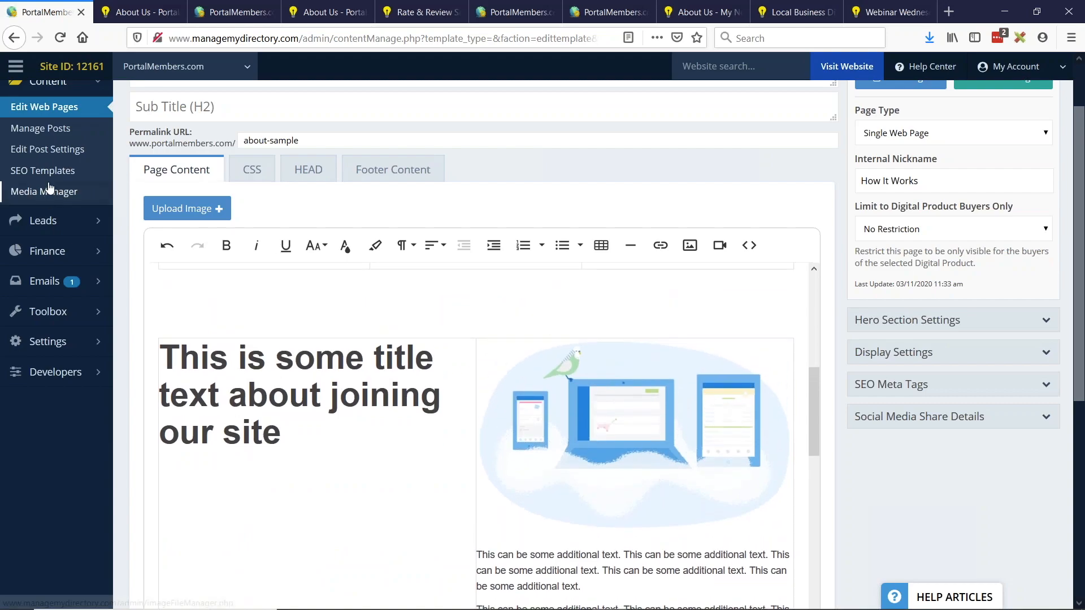
mouse_move(82, 314)
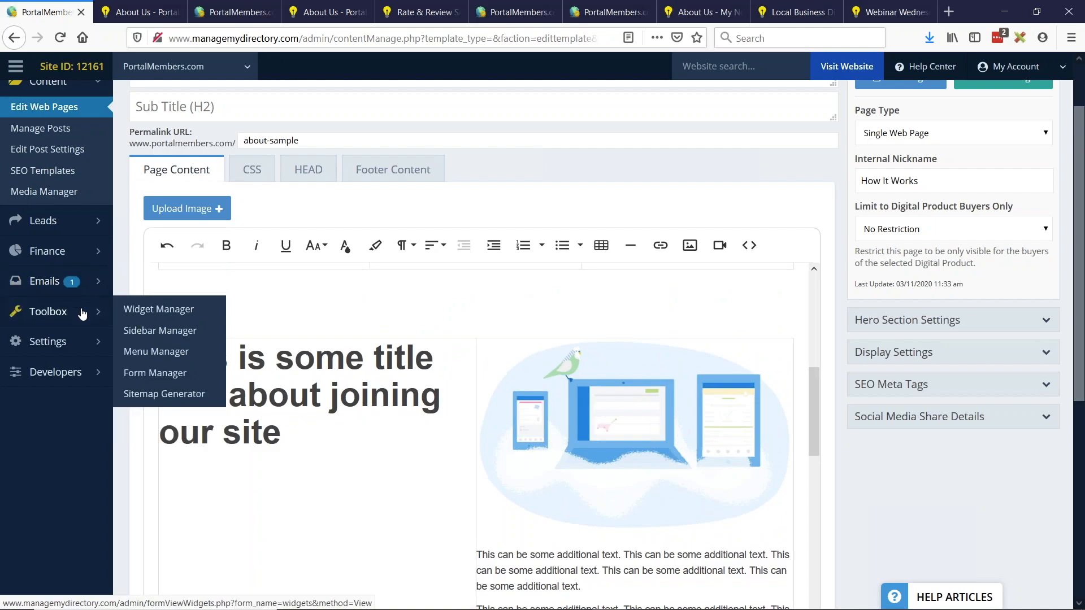
middle_click(177, 377)
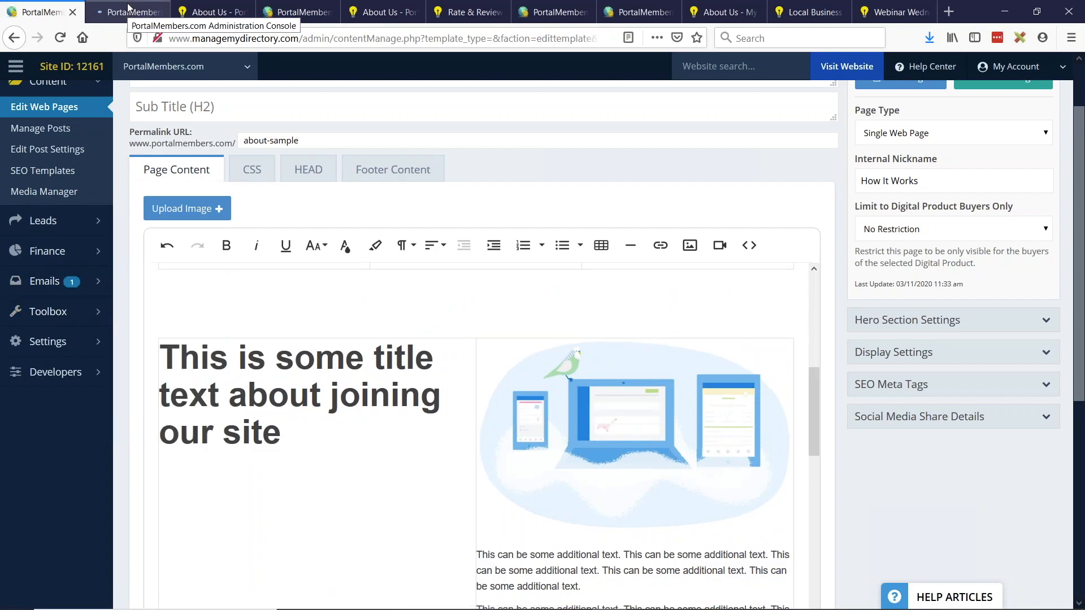
left_click(129, 9)
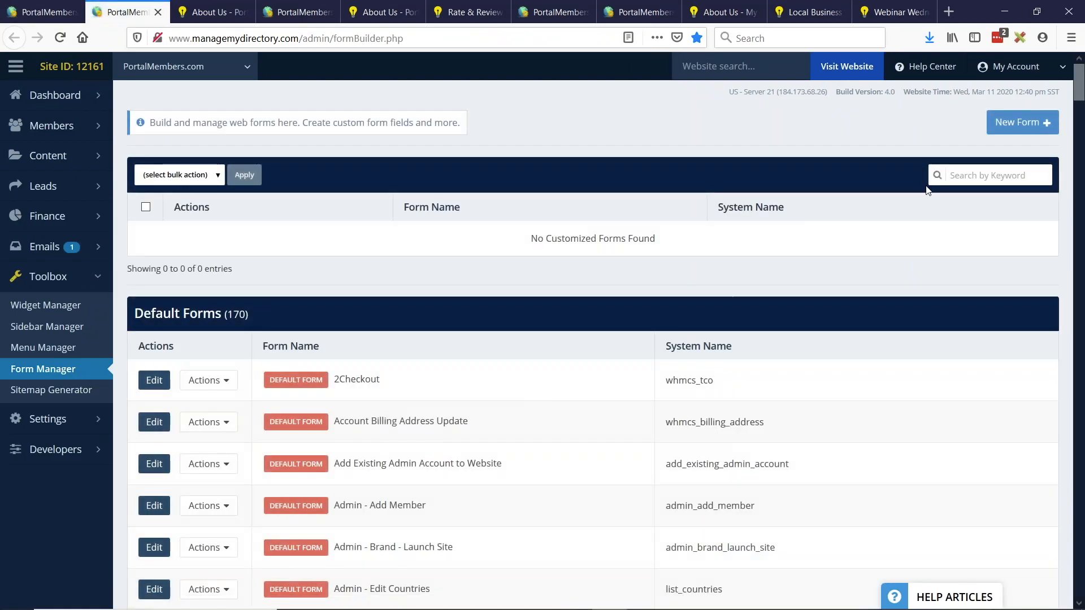
type("website")
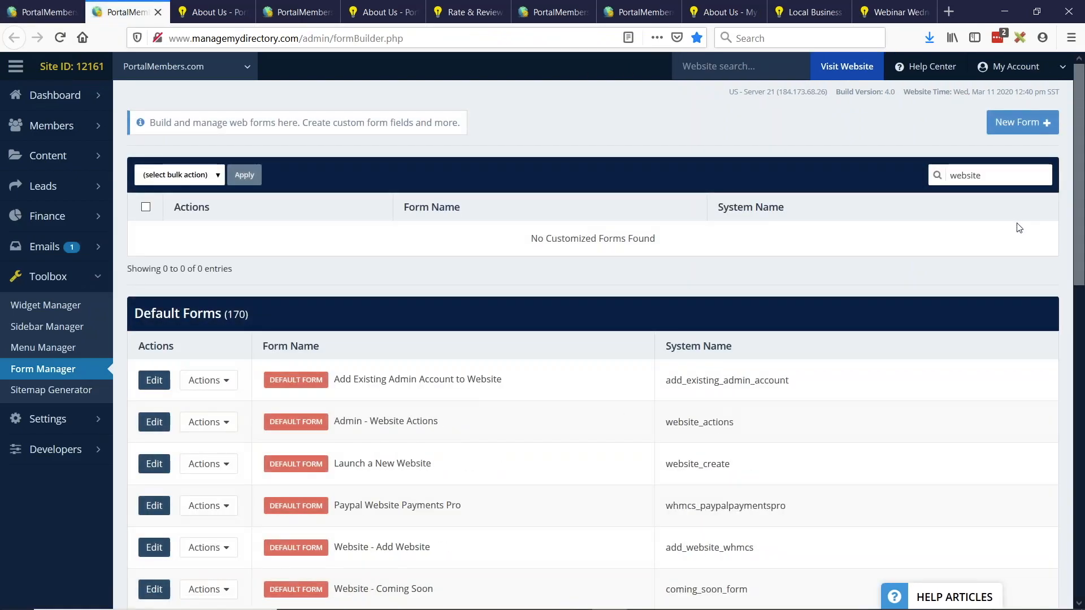
type(" contac")
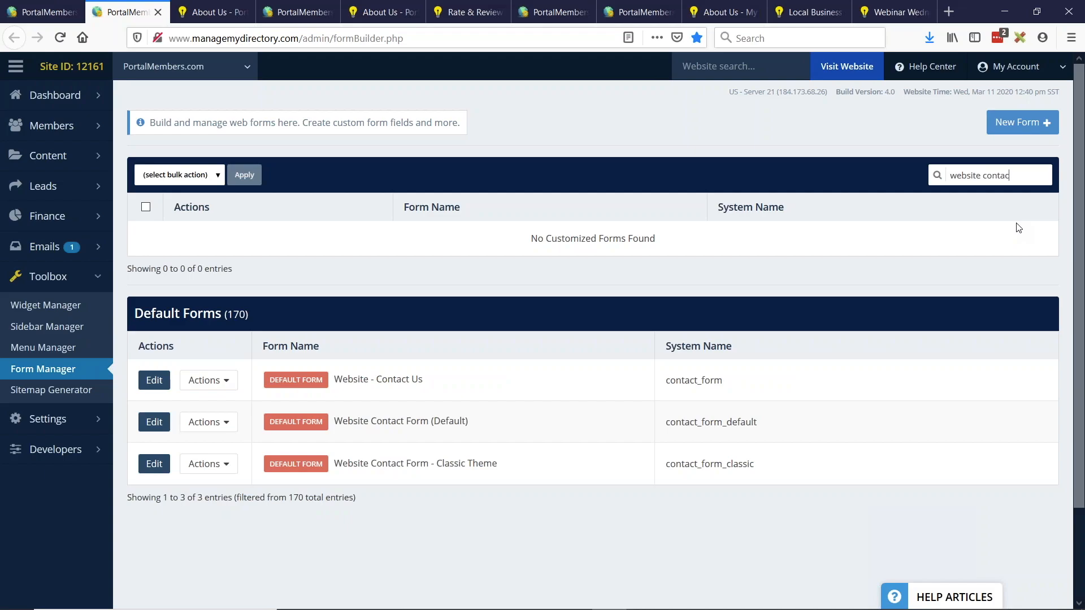
Check the customization option of the Website - Contact Us form and highlight its system name
left_click(214, 386)
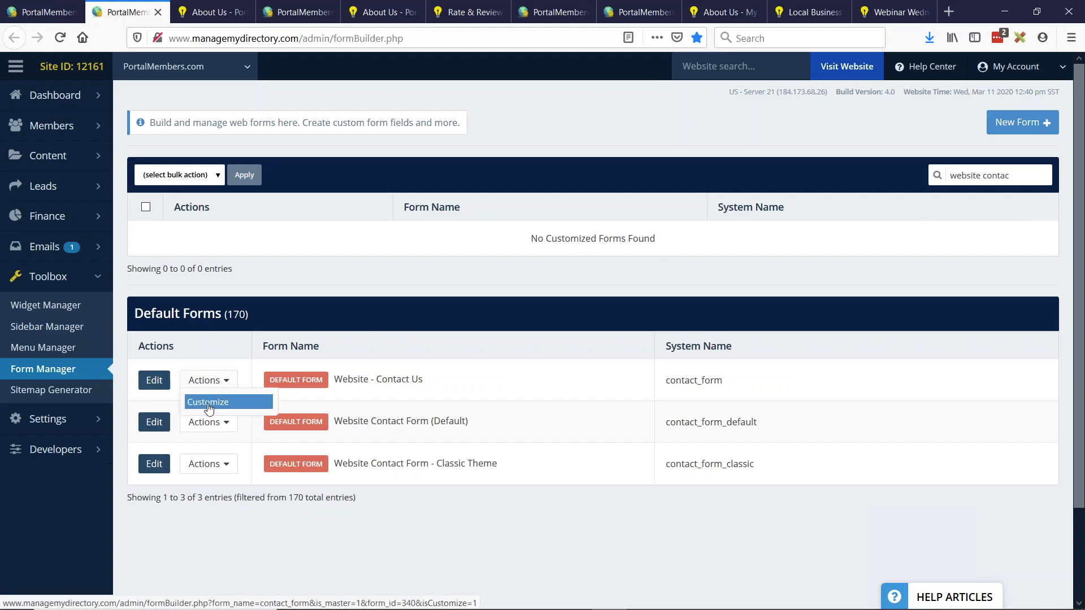
left_click(208, 405)
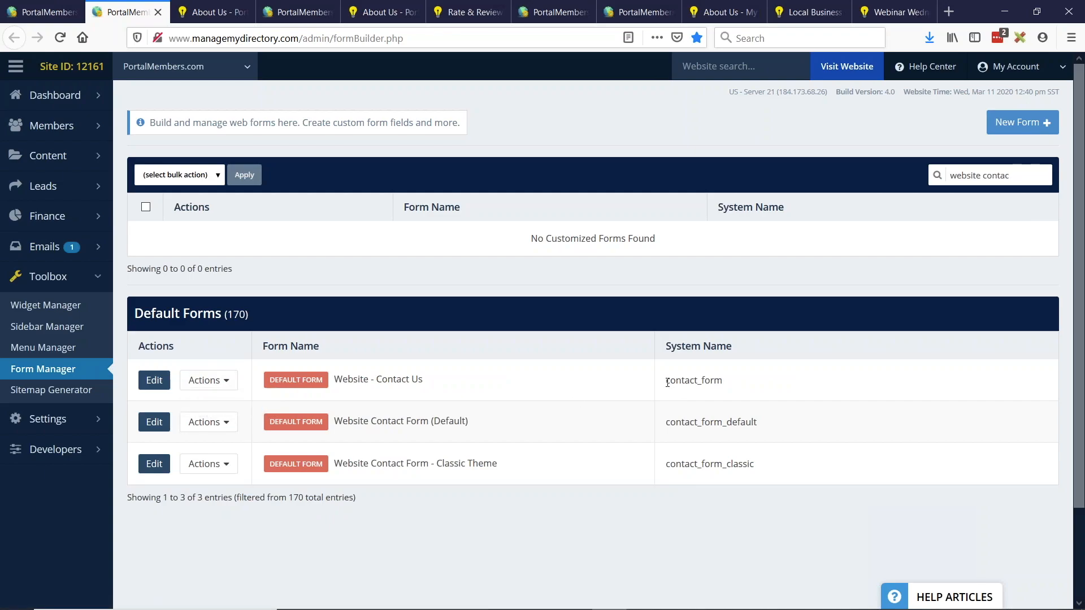
left_click_drag(667, 383, 714, 379)
Back in the page editor, add the shortcode [form=contact_form] under the joining title and save the web page
left_click(54, 12)
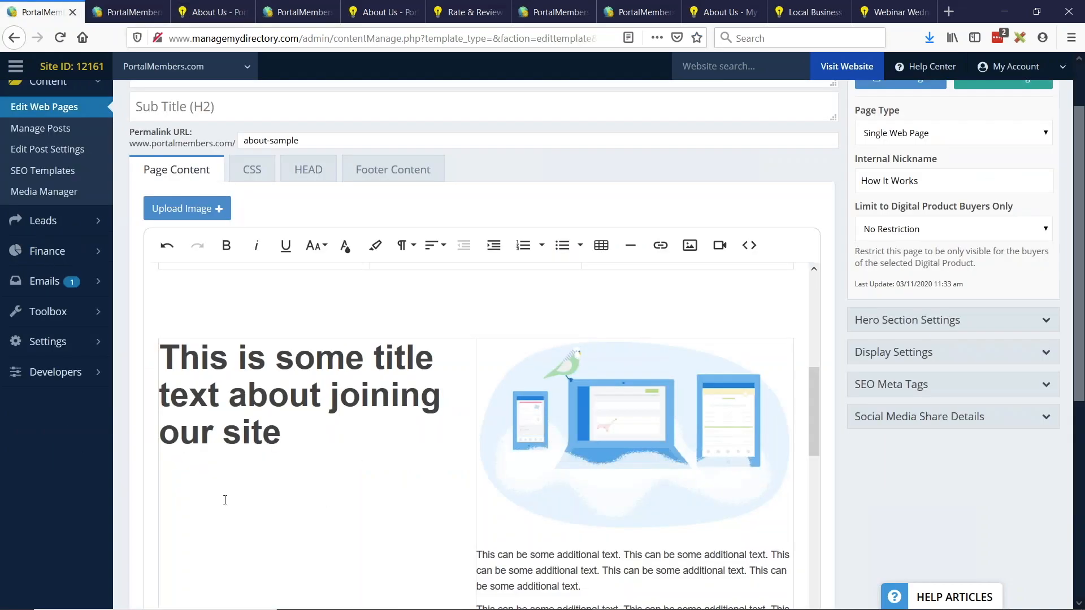
left_click(212, 476)
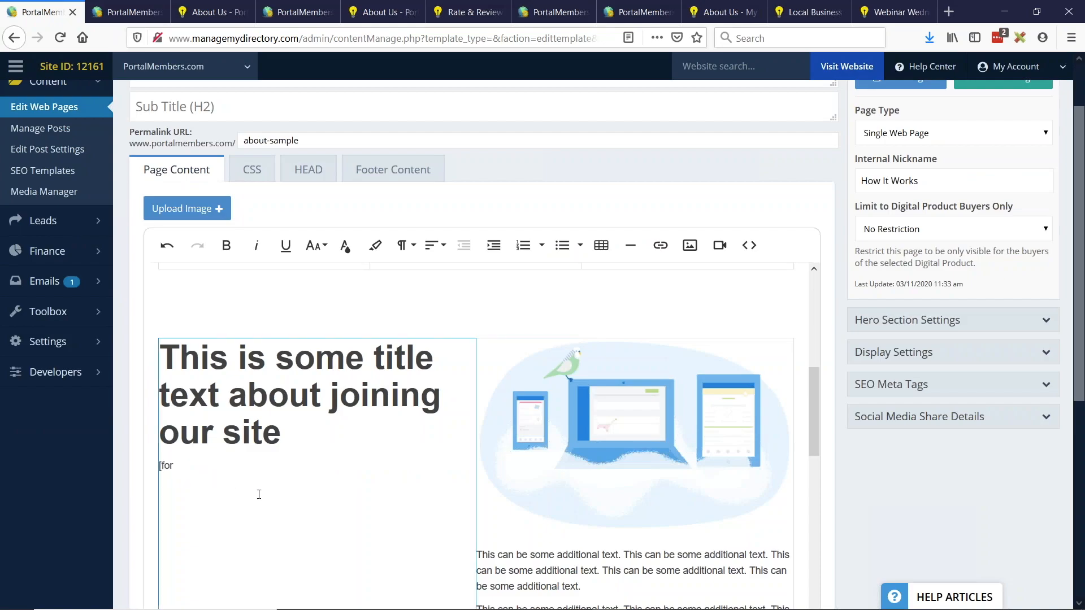
type("[form=contact_form")
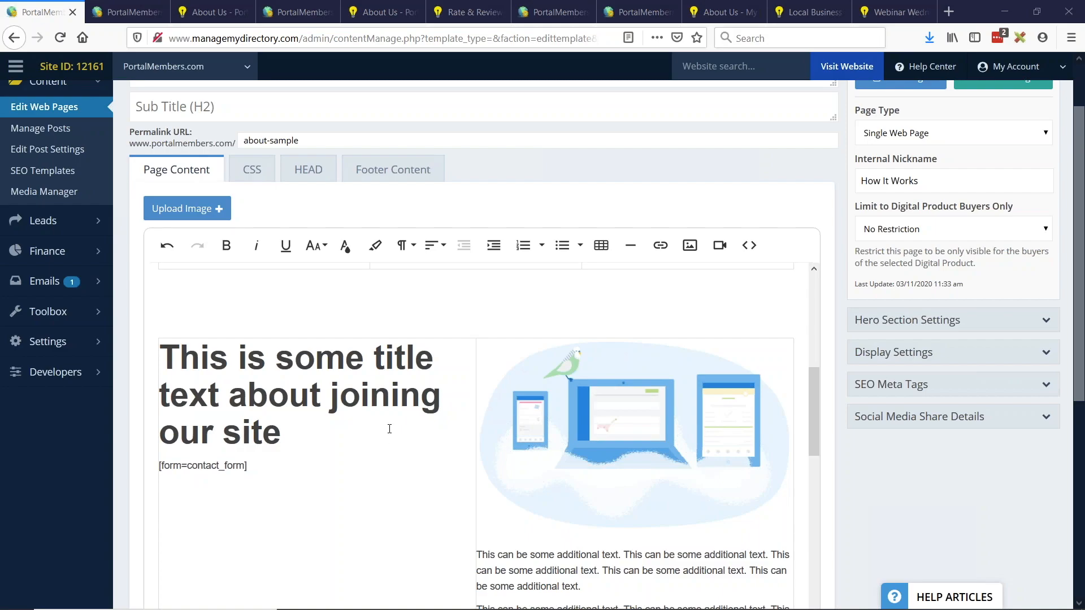
scroll(899, 275, "up", 2)
left_click(997, 153)
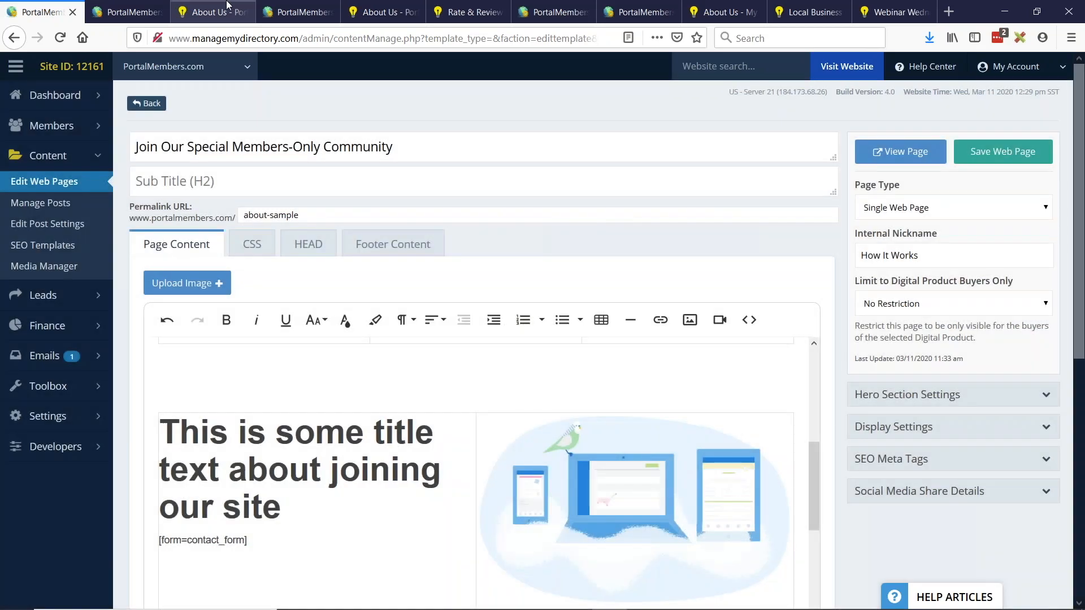
Reload the live page and review the contact form under the joining title and the additional text below the illustration
left_click(209, 12)
left_click(60, 38)
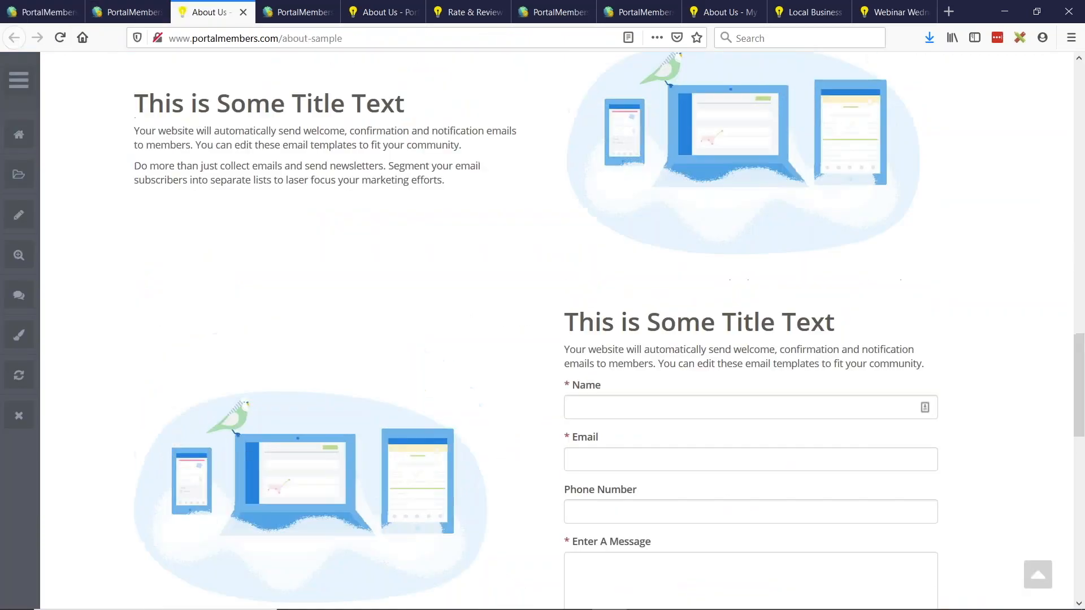
scroll(317, 358, "up", 3)
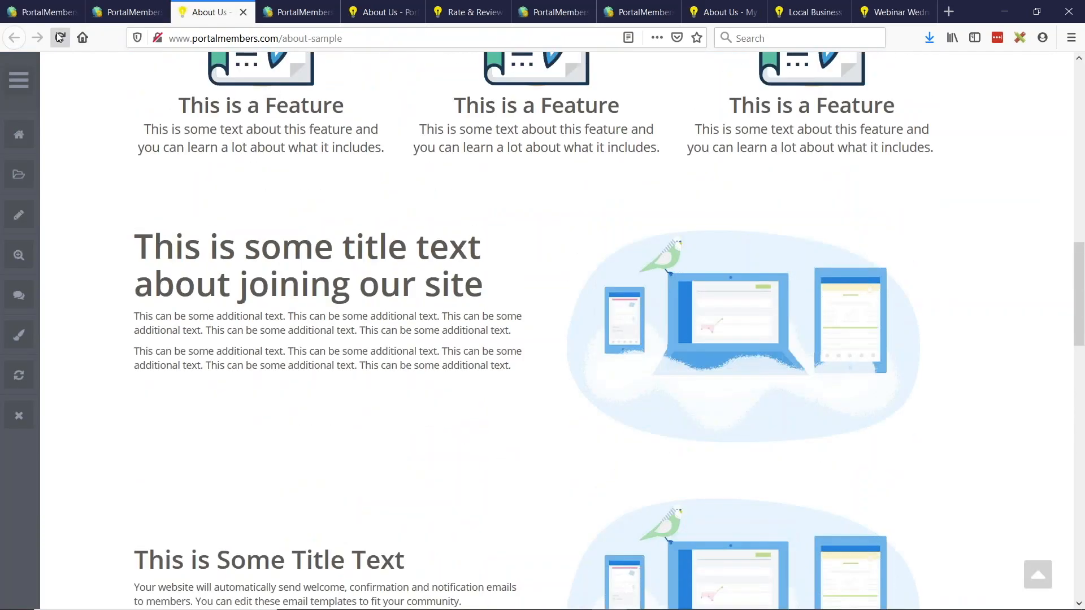
left_click(59, 38)
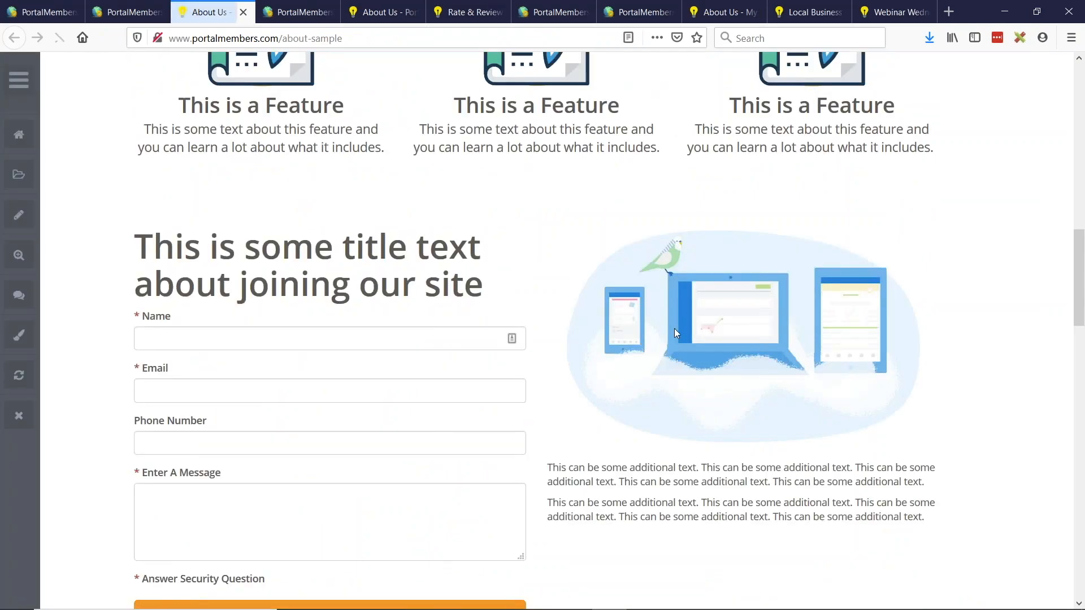
scroll(775, 312, "down", 1)
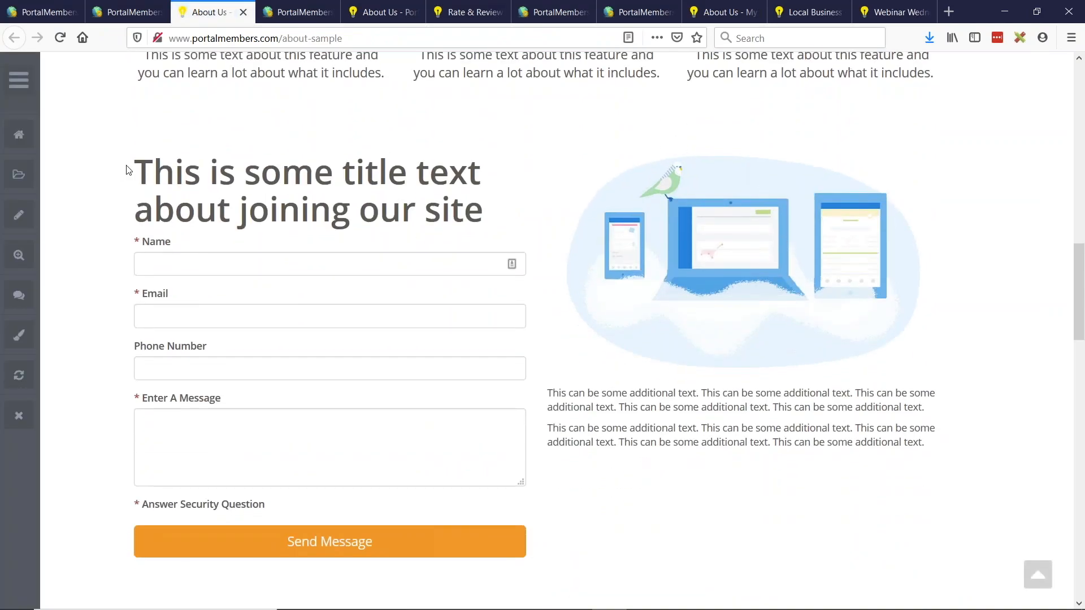
left_click_drag(134, 169, 398, 215)
left_click(398, 214)
left_click_drag(561, 393, 880, 446)
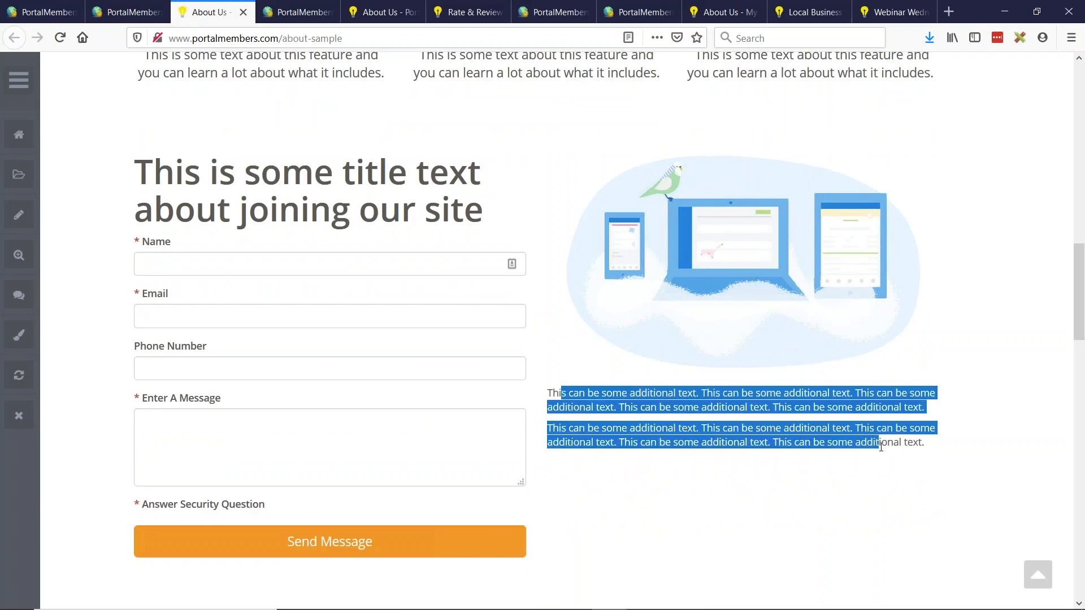
left_click(722, 376)
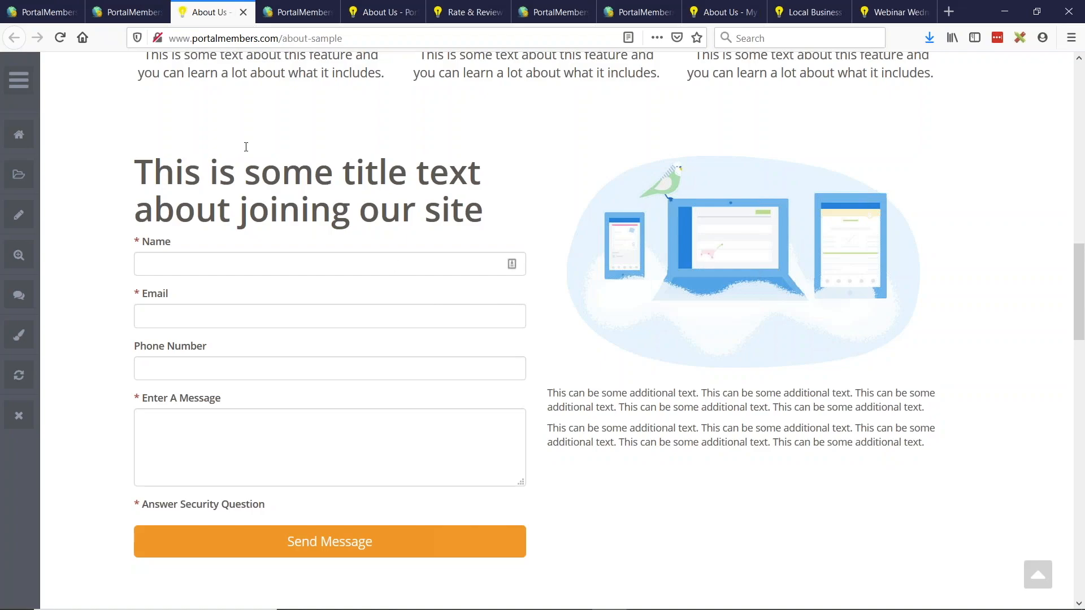
In the page editor, give the table cell holding the joining title and contact form shortcode a light grey background
left_click(42, 12)
scroll(563, 301, "down", 1)
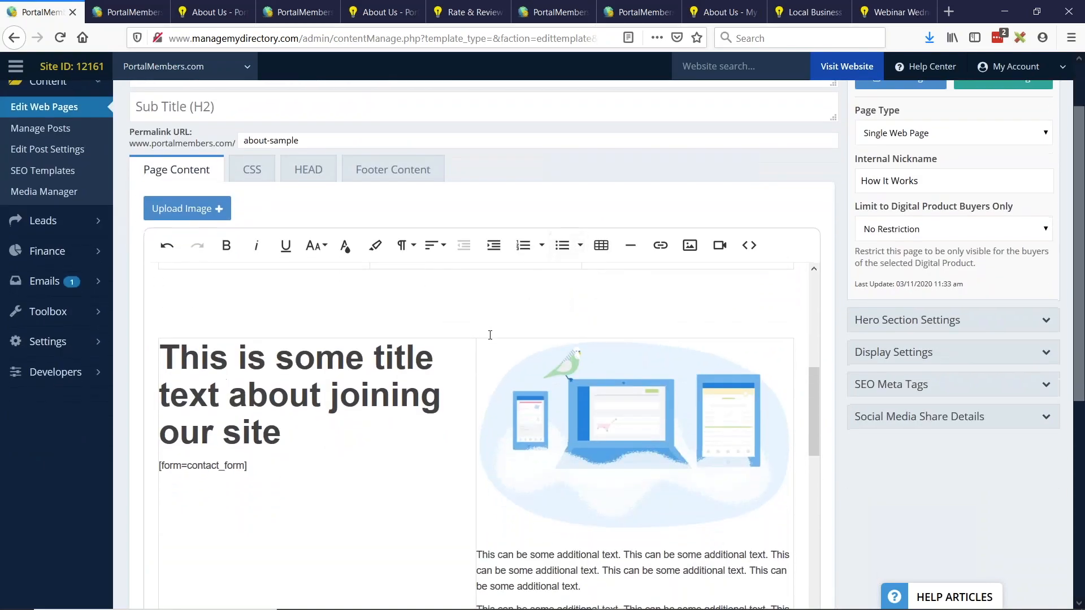
left_click(469, 346)
left_click(173, 352)
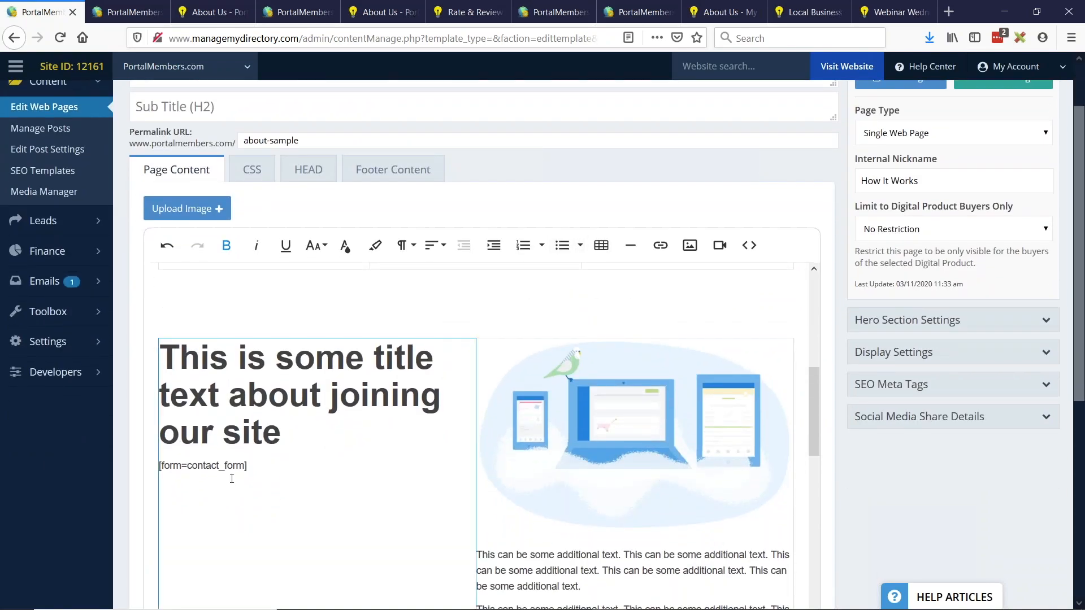
scroll(232, 479, "down", 5)
left_click(192, 463)
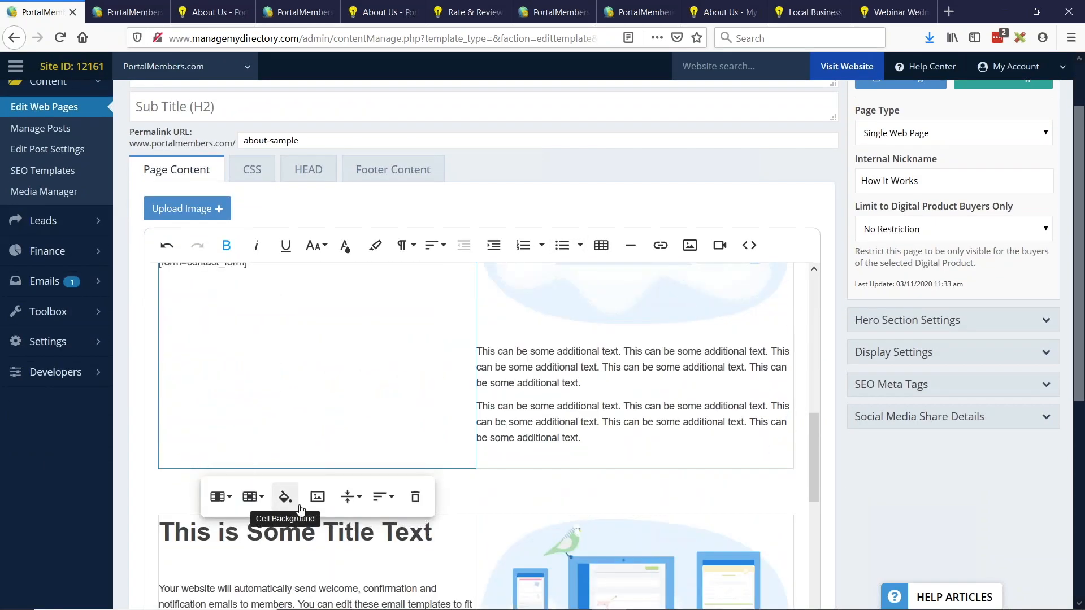
left_click(285, 497)
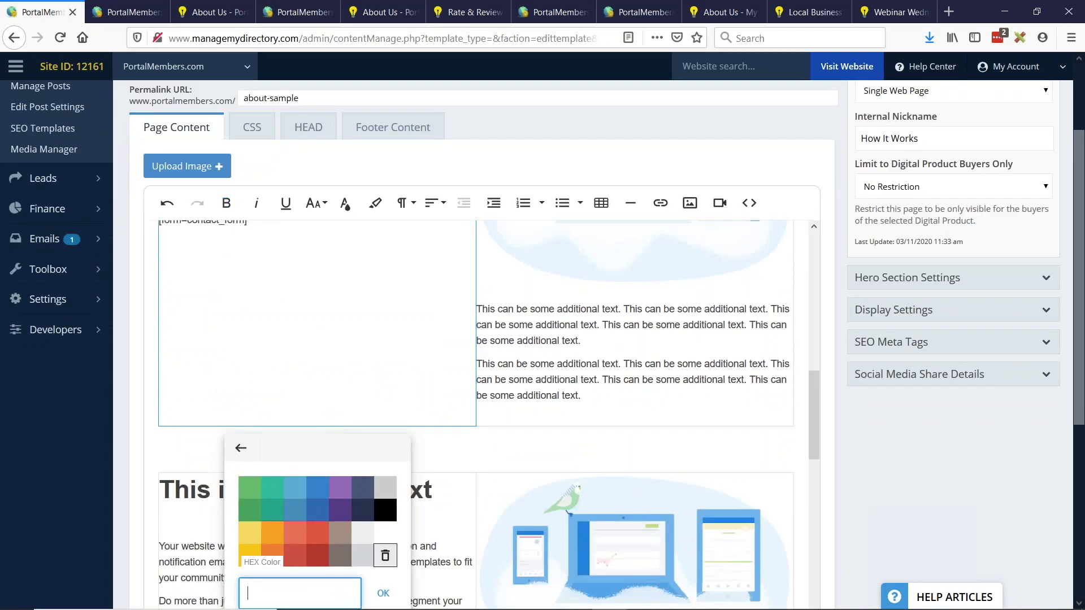
left_click(363, 533)
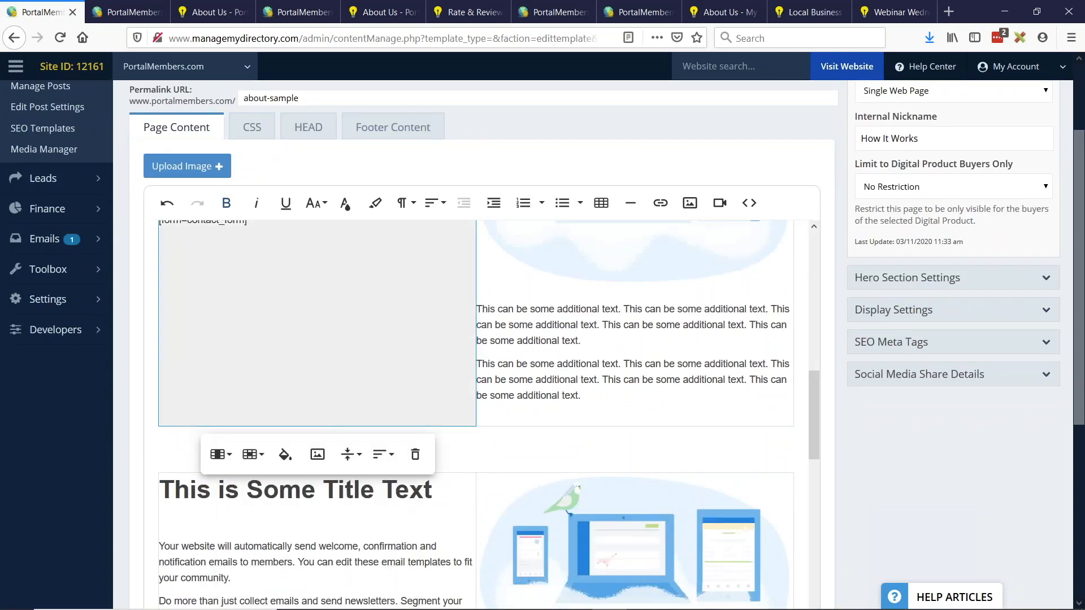
Confirm #EFEFEF as the background colour of the contact form cell and save the web page
scroll(618, 328, "up", 3)
scroll(319, 443, "up", 3)
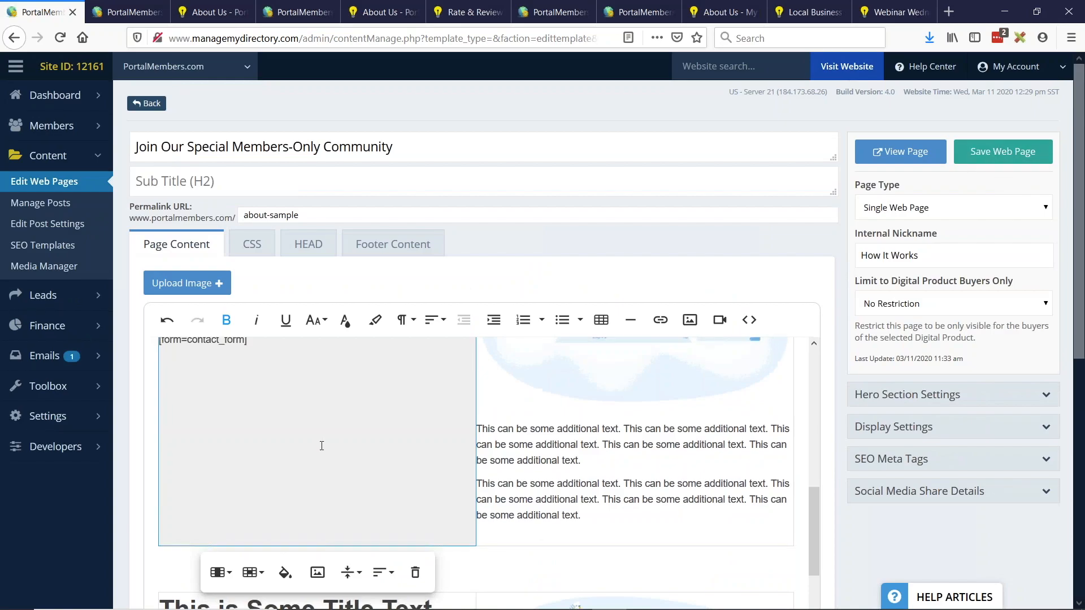
scroll(339, 447, "down", 3)
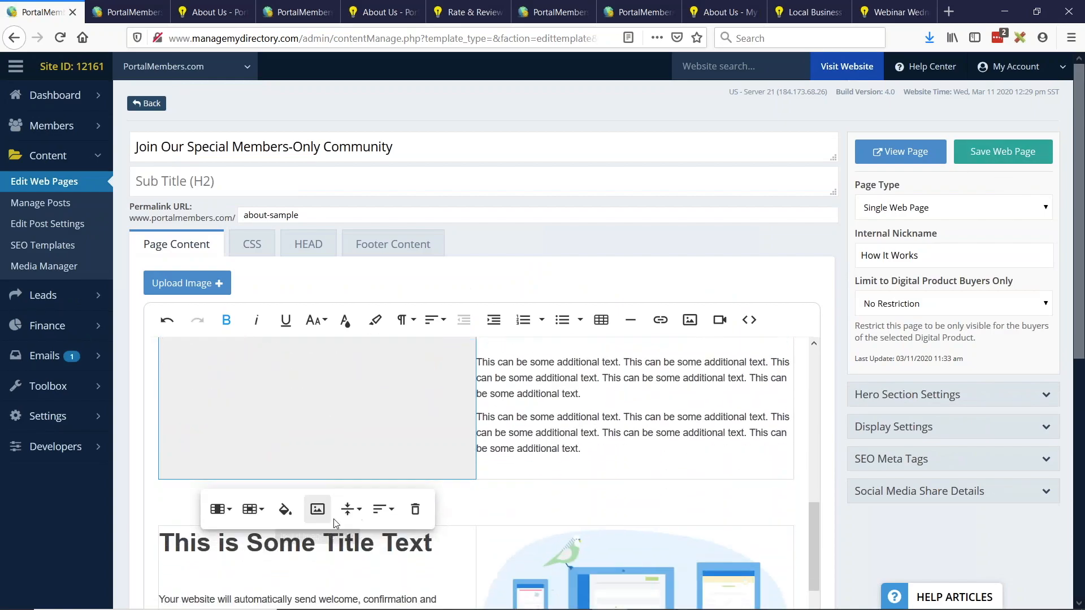
left_click(286, 512)
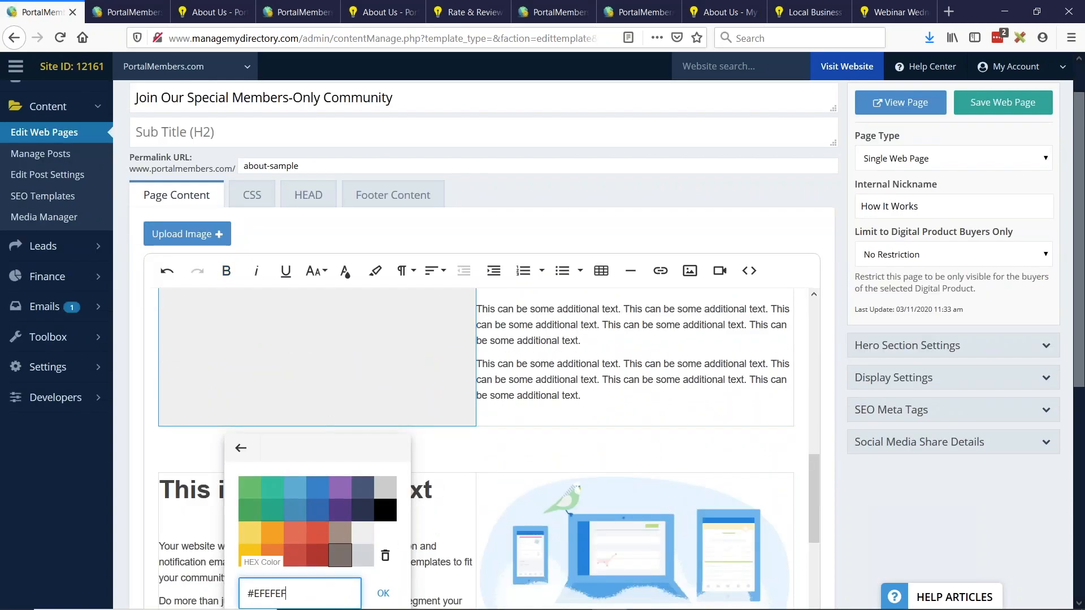
left_click(384, 593)
left_click(1003, 151)
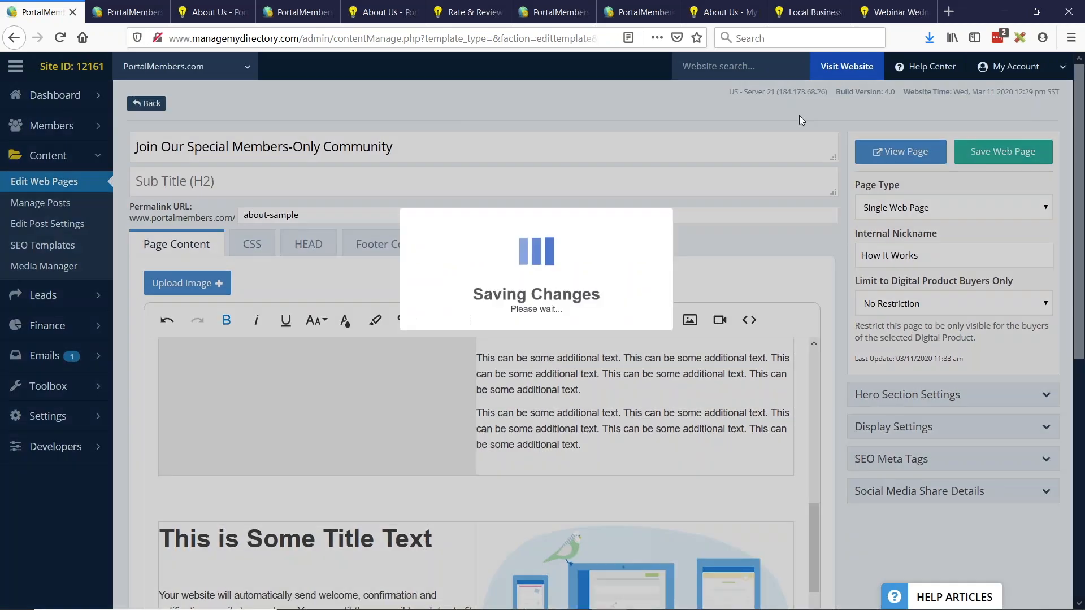
Reload the live page and review the shaded contact form section together with the features above it
left_click(213, 12)
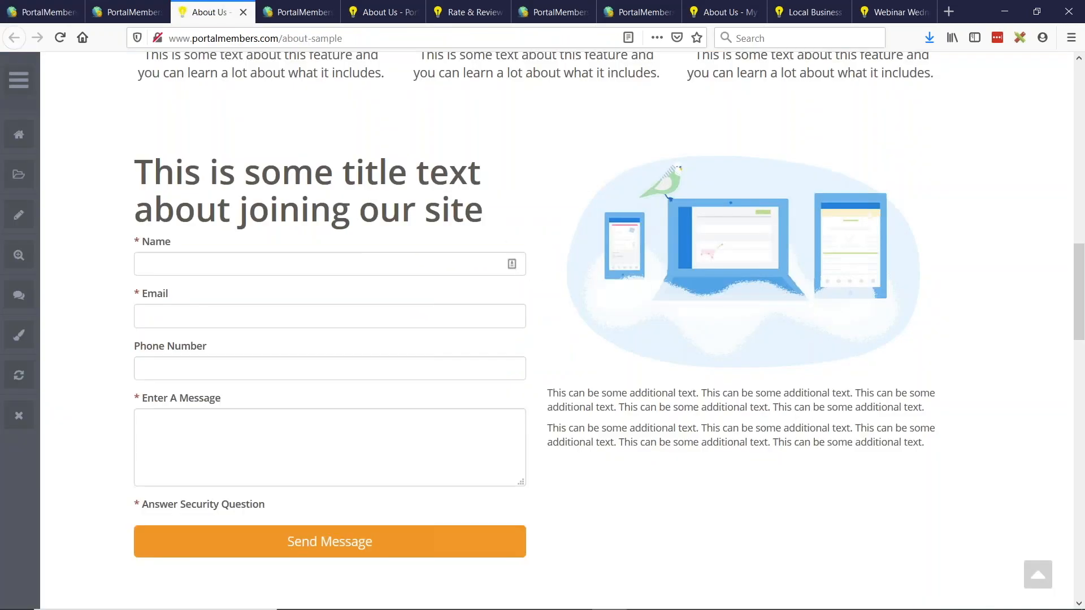
left_click(61, 38)
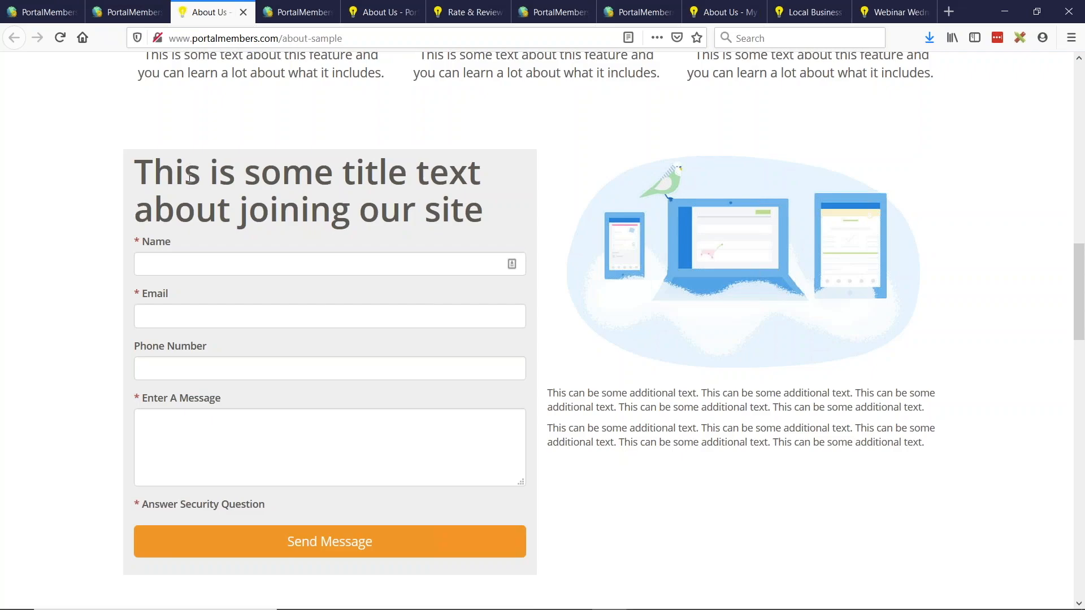
scroll(567, 242, "down", 1)
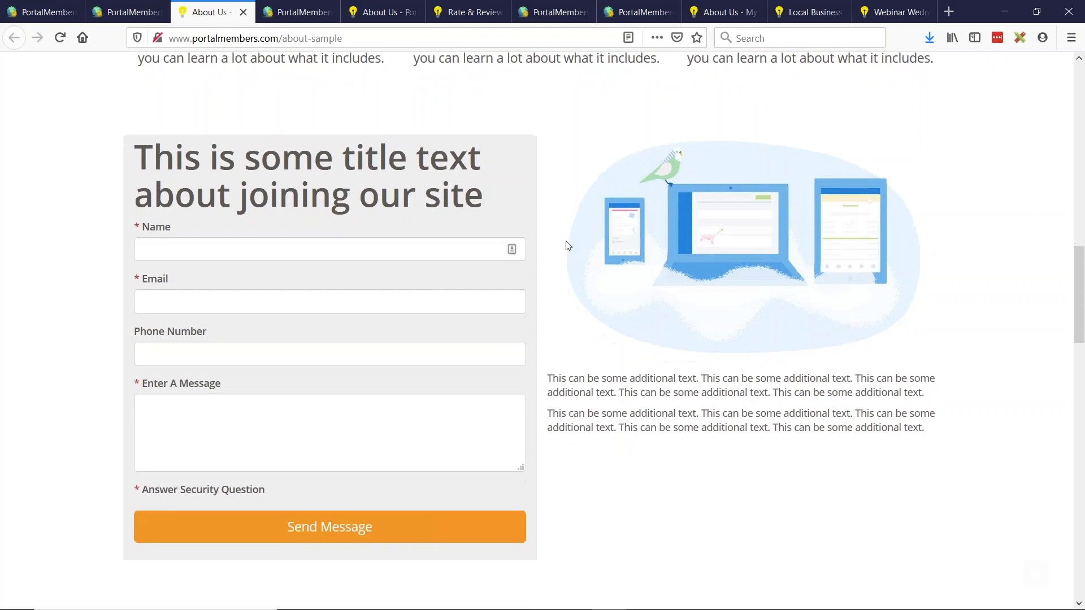
scroll(458, 234, "up", 1)
scroll(477, 242, "up", 1)
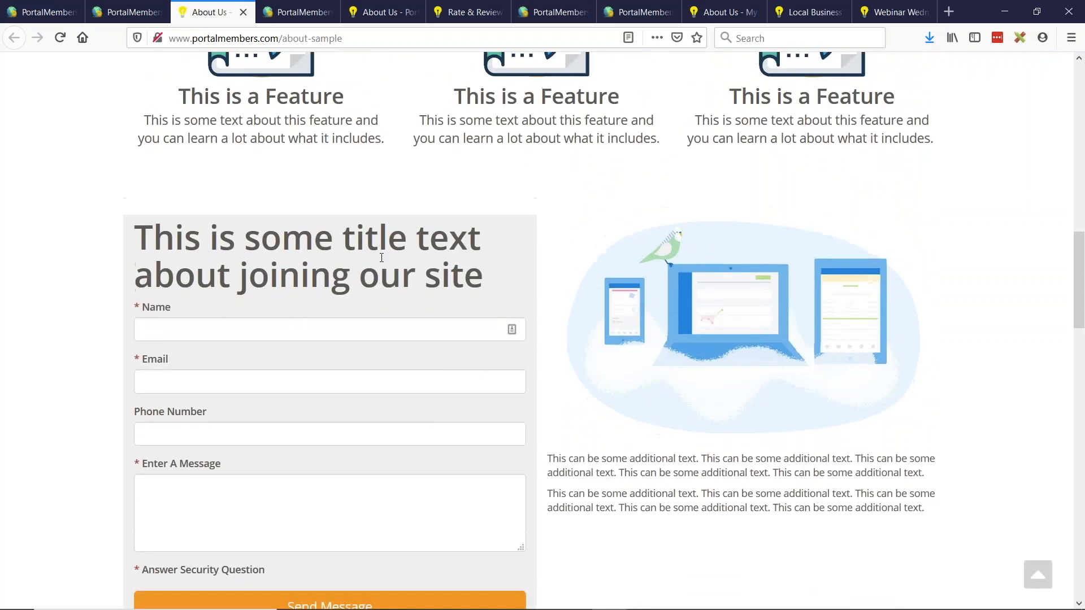
scroll(476, 242, "down", 3)
scroll(399, 237, "up", 2)
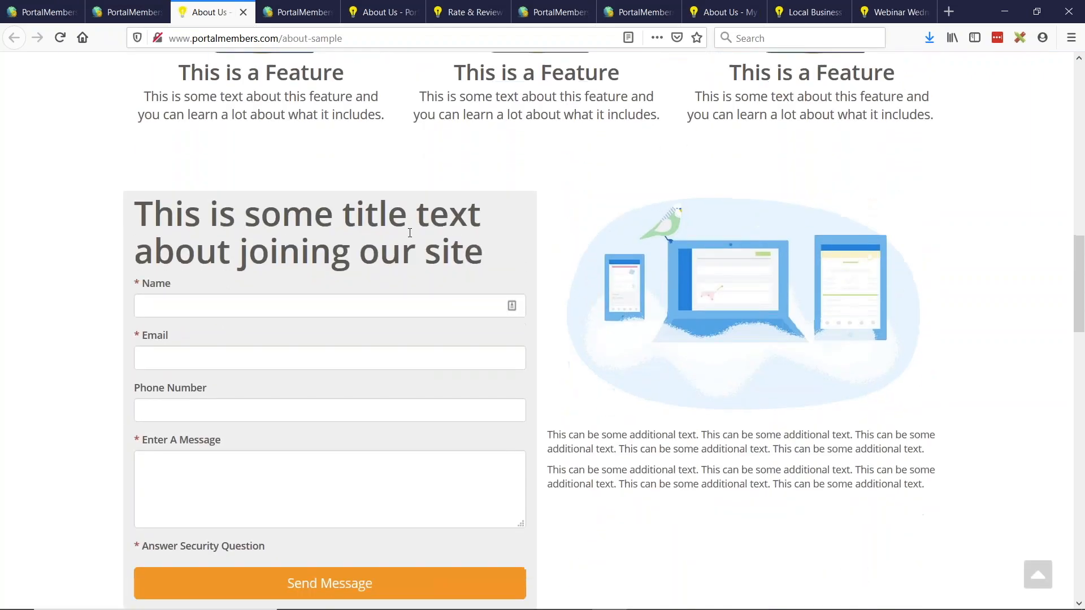
scroll(338, 253, "up", 3)
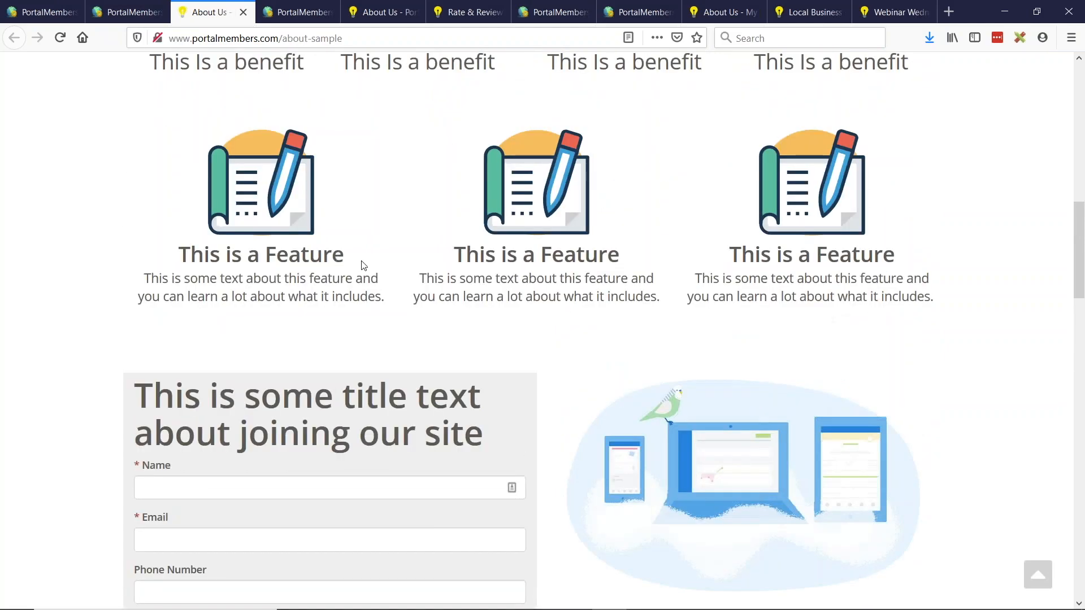
scroll(373, 264, "down", 2)
scroll(455, 229, "down", 1)
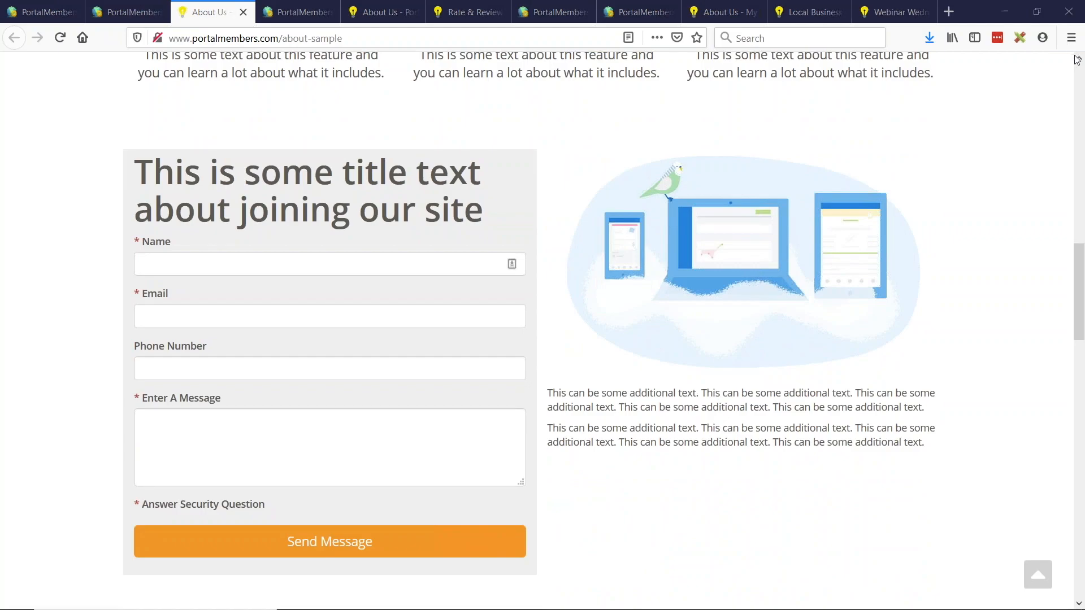
scroll(804, 252, "down", 2)
scroll(794, 243, "up", 2)
Back in the page editor, set the font size of the title about joining the site to 30
left_click(48, 12)
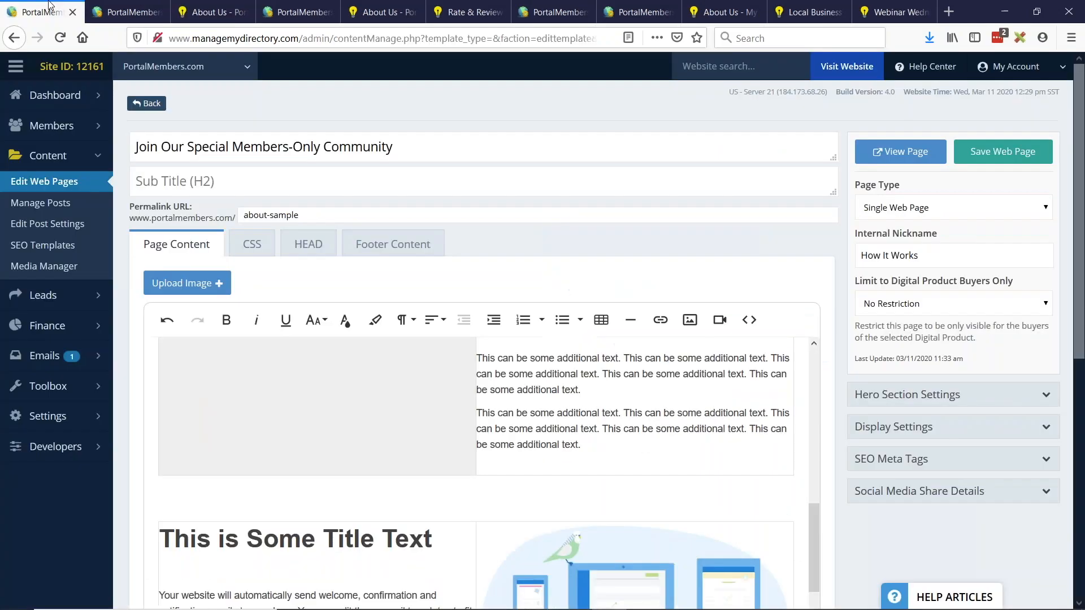
scroll(370, 406, "up", 3)
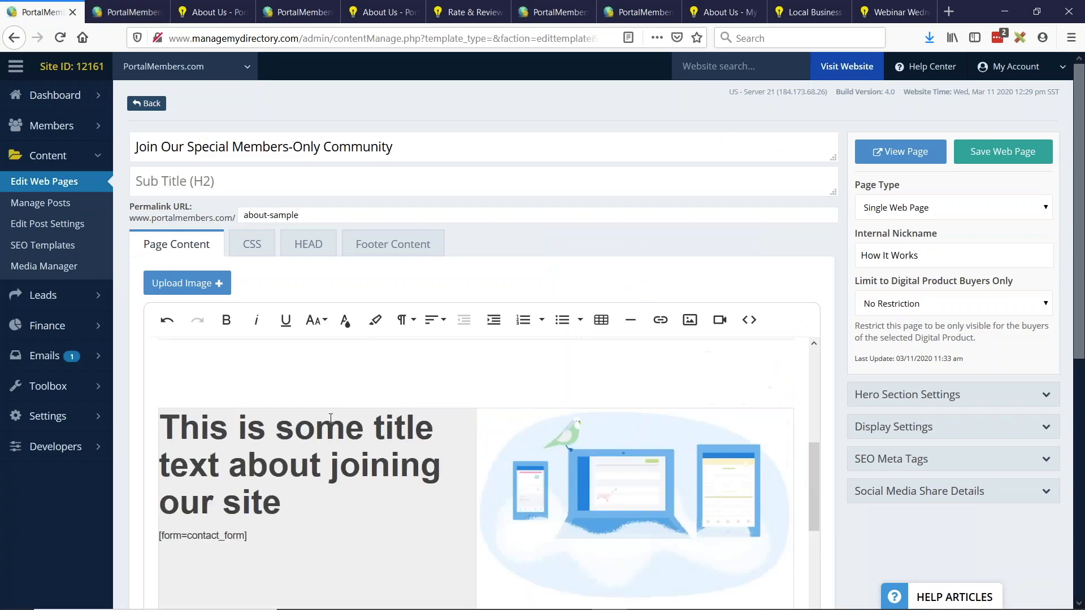
left_click(166, 427)
left_click_drag(165, 426, 282, 512)
left_click(323, 323)
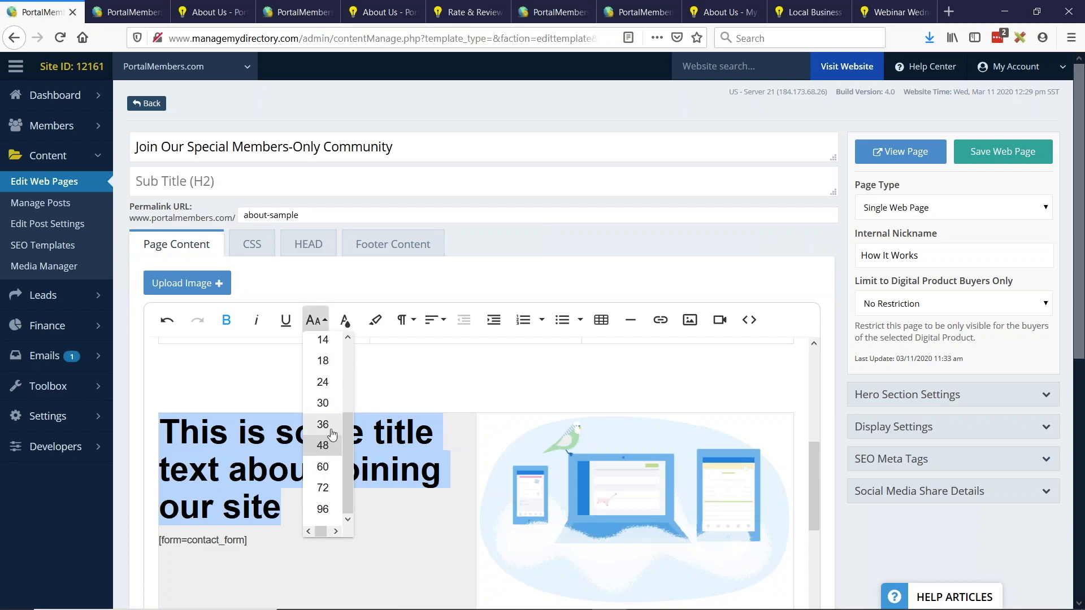
left_click(323, 403)
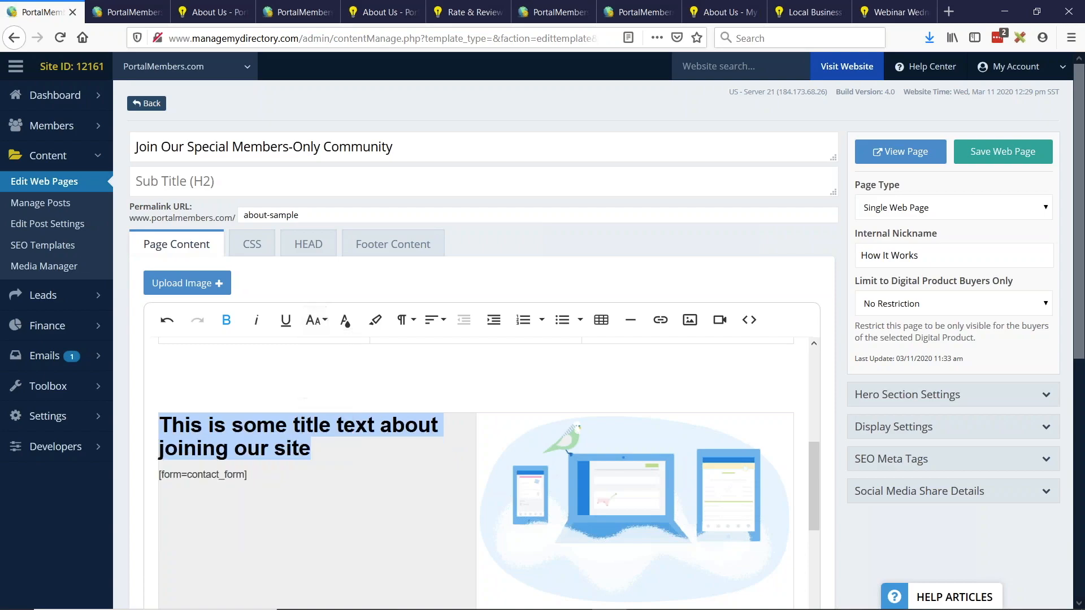
left_click(321, 447)
key("Return")
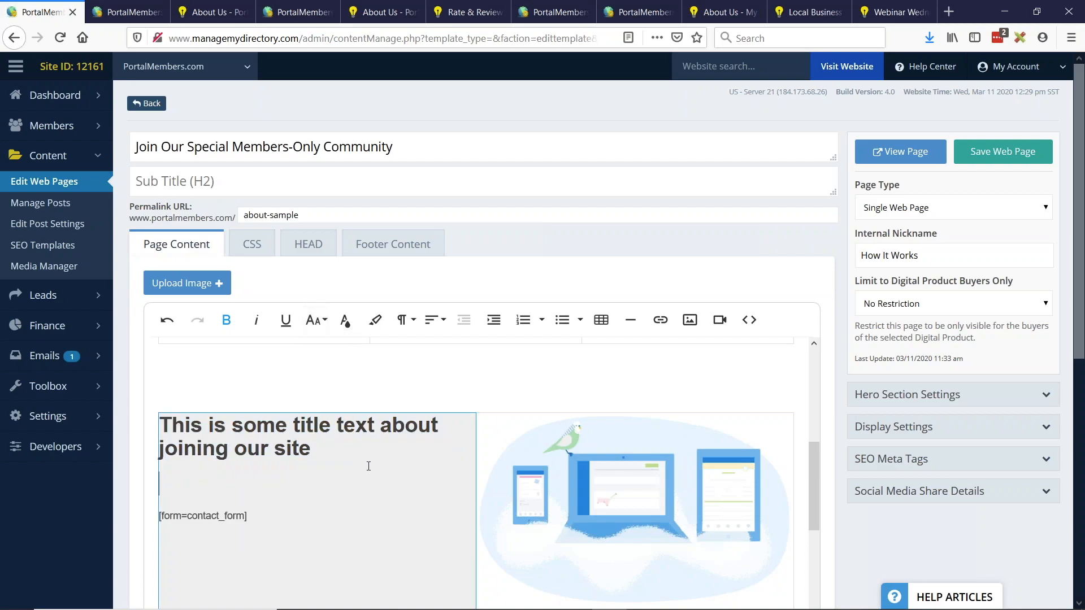
key("BackSpace")
Save the web page and reload the live page
left_click(1023, 160)
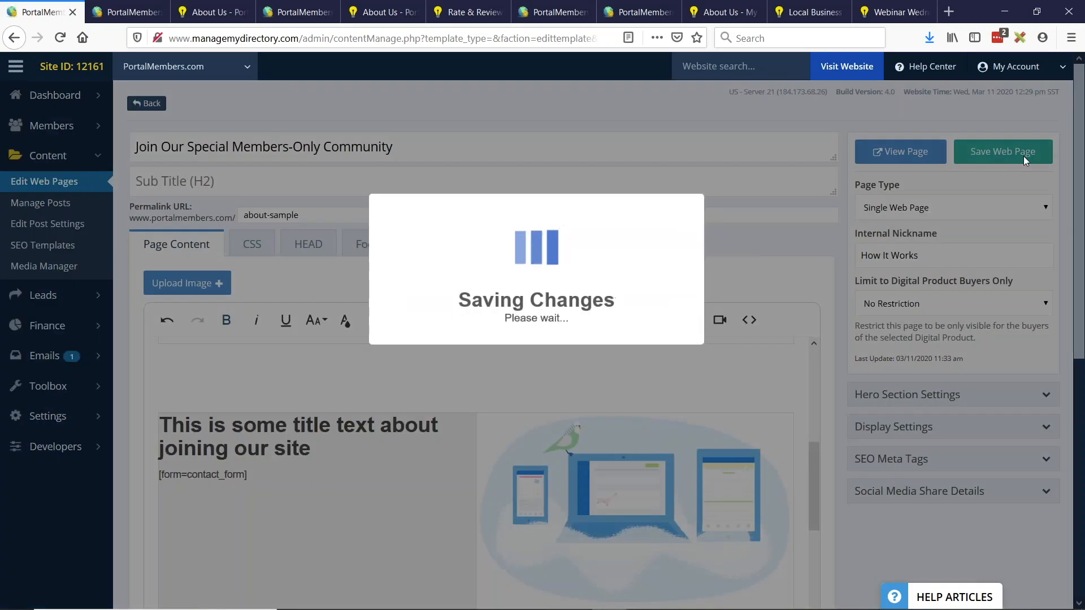
left_click(240, 5)
key("F5")
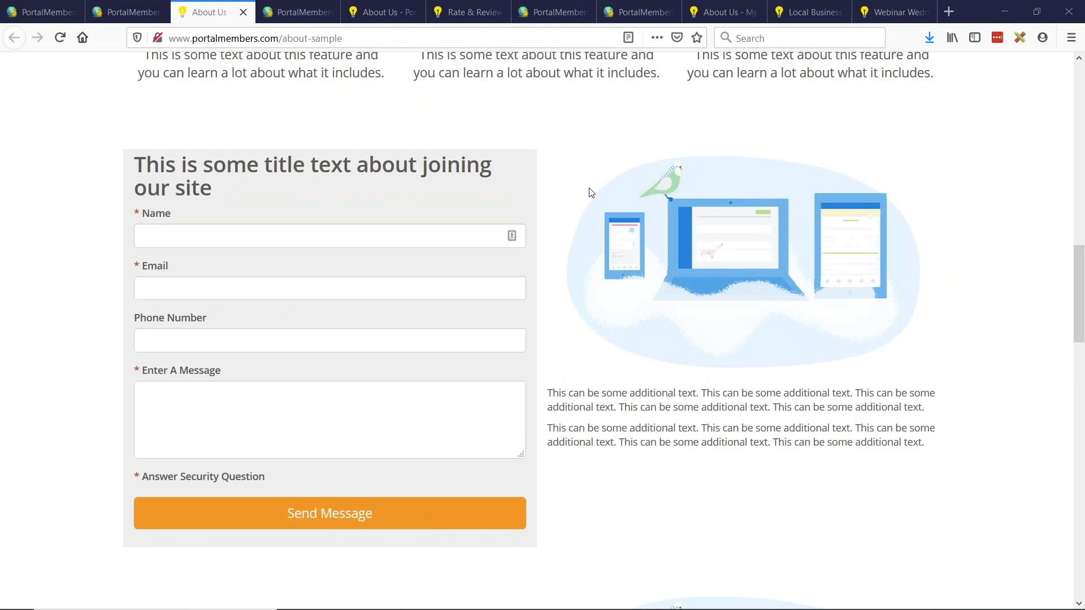
Review the live page's benefits, features, contact form and two-column sections down to the JOIN NOW banner
scroll(329, 290, "up", 6)
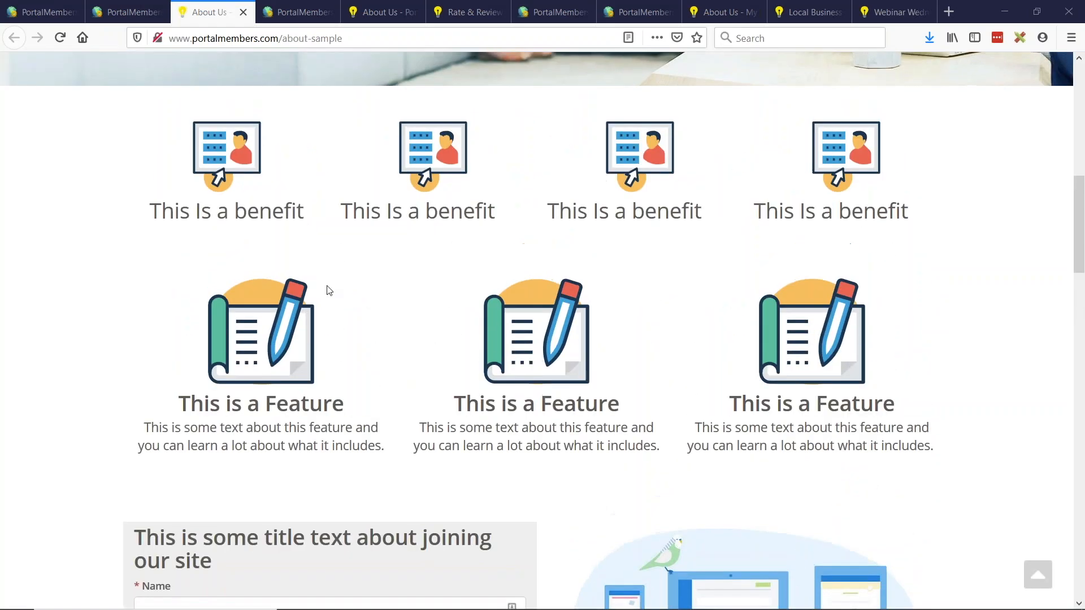
scroll(633, 226, "up", 2)
scroll(707, 264, "down", 1)
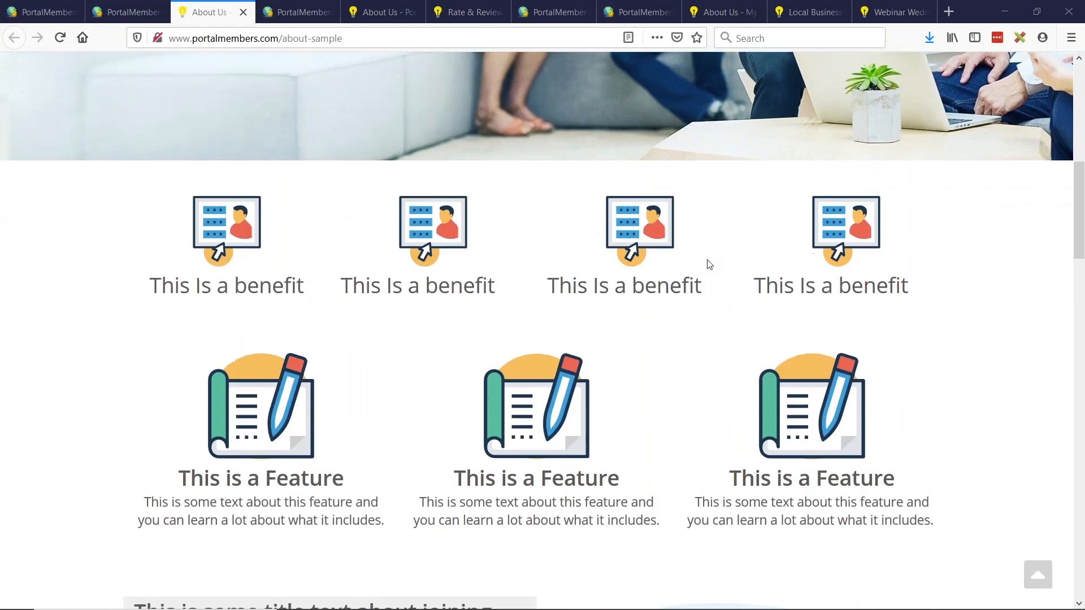
scroll(508, 243, "down", 3)
scroll(384, 205, "up", 2)
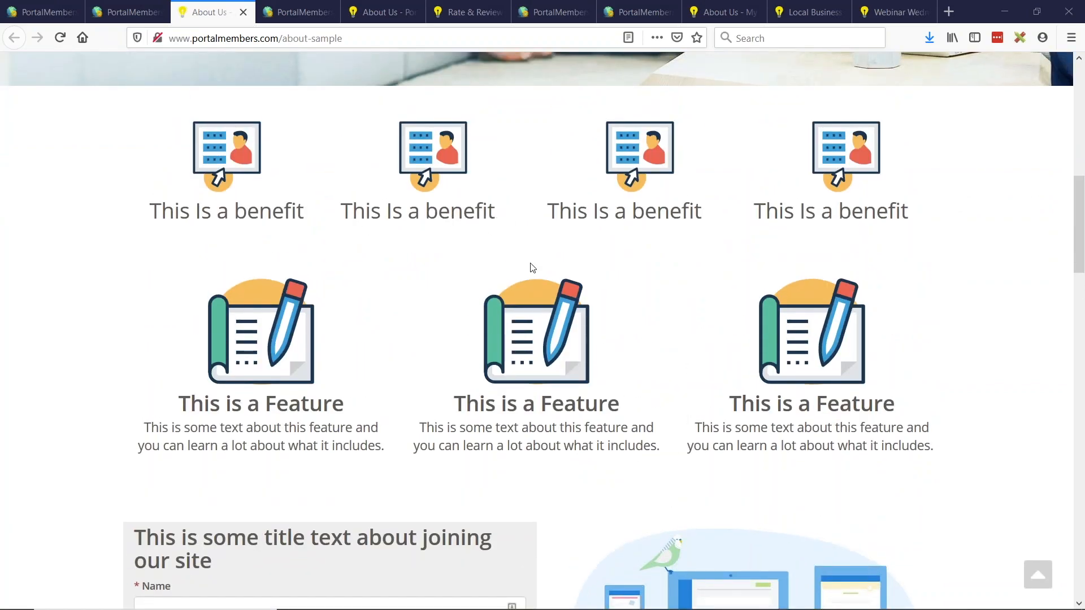
scroll(528, 267, "down", 2)
scroll(685, 249, "down", 8)
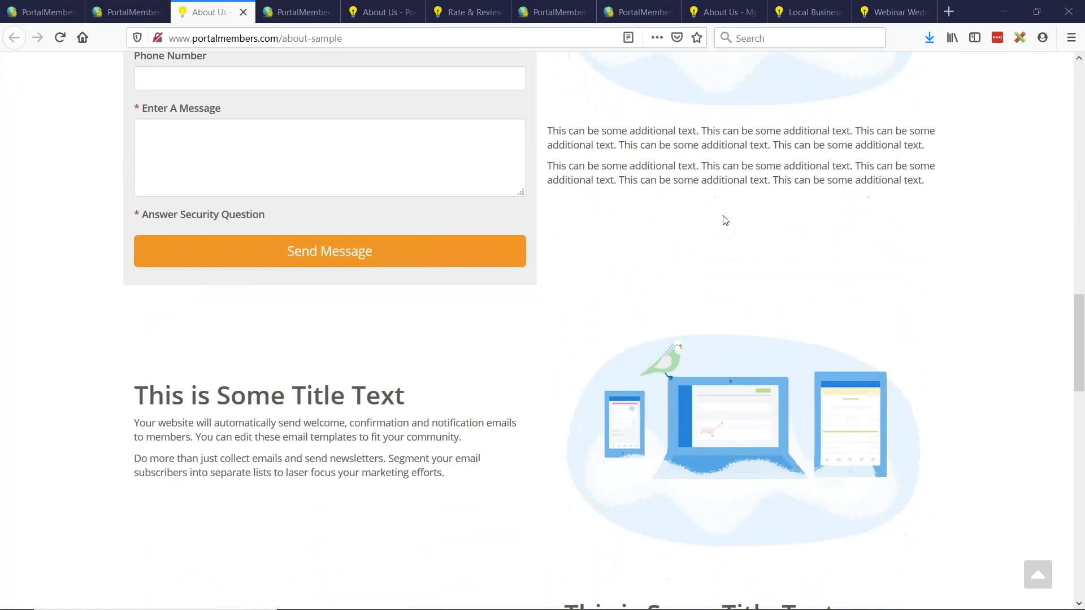
scroll(725, 210, "down", 7)
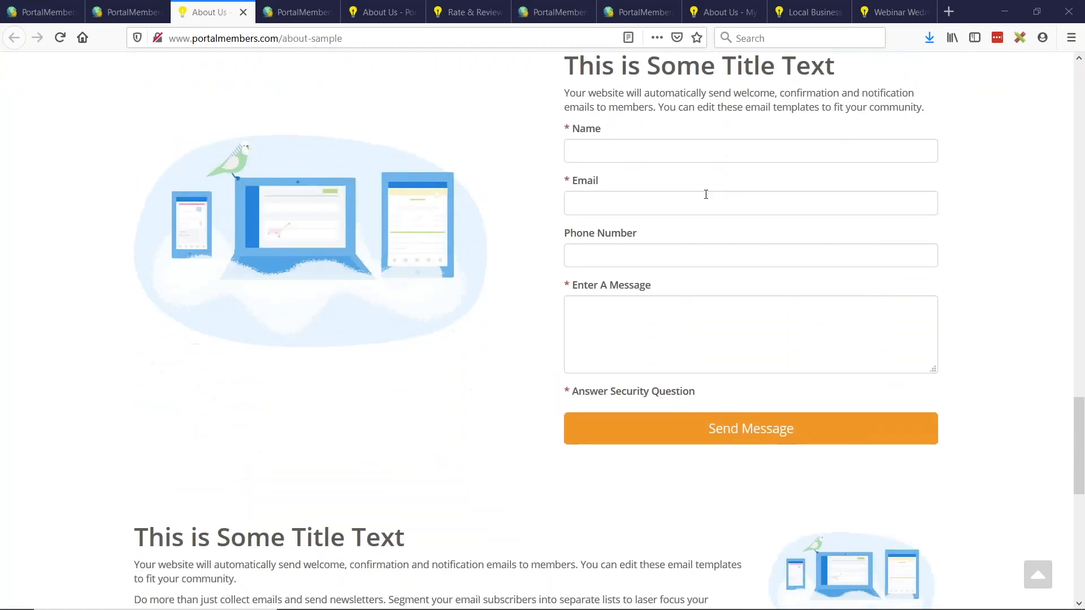
scroll(698, 173, "down", 3)
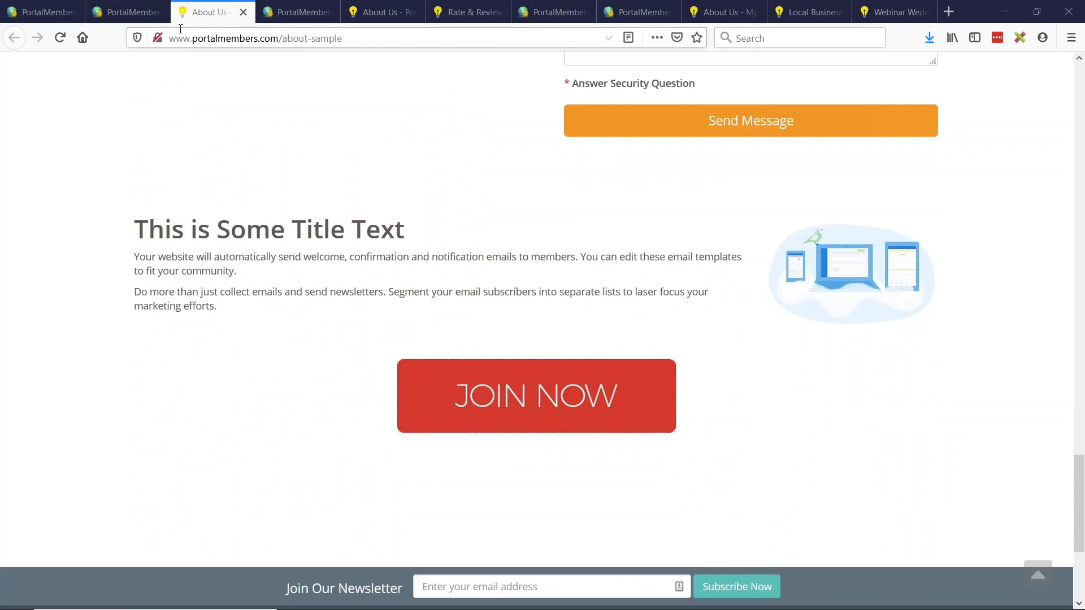
In the page editor, add blank lines above the last titled section and insert a one-row, two-column table there
left_click(135, 4)
left_click(41, 5)
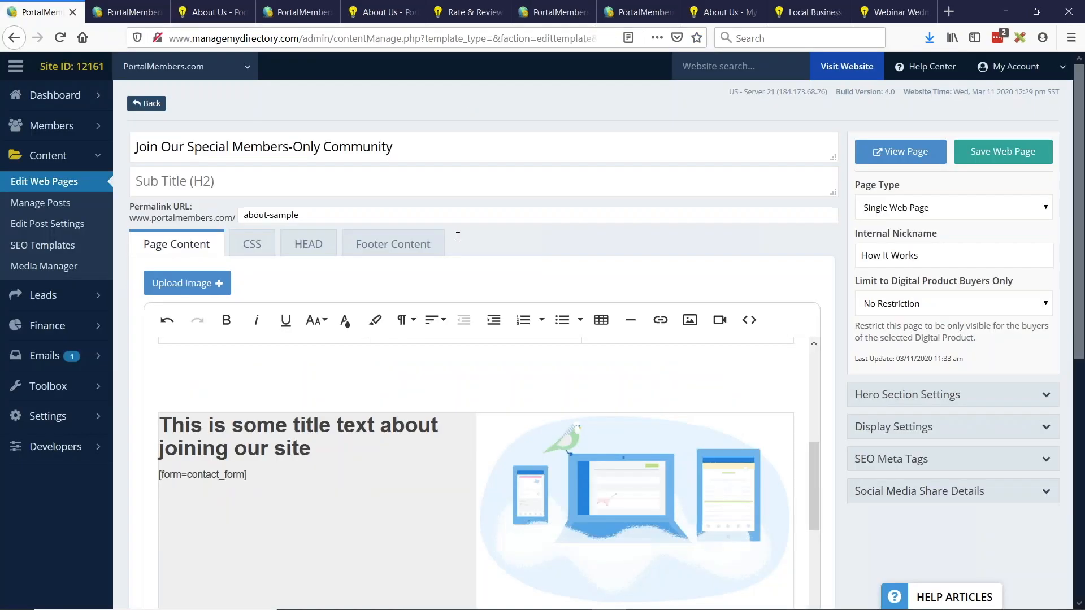
scroll(469, 339, "down", 4)
scroll(947, 388, "down", 10)
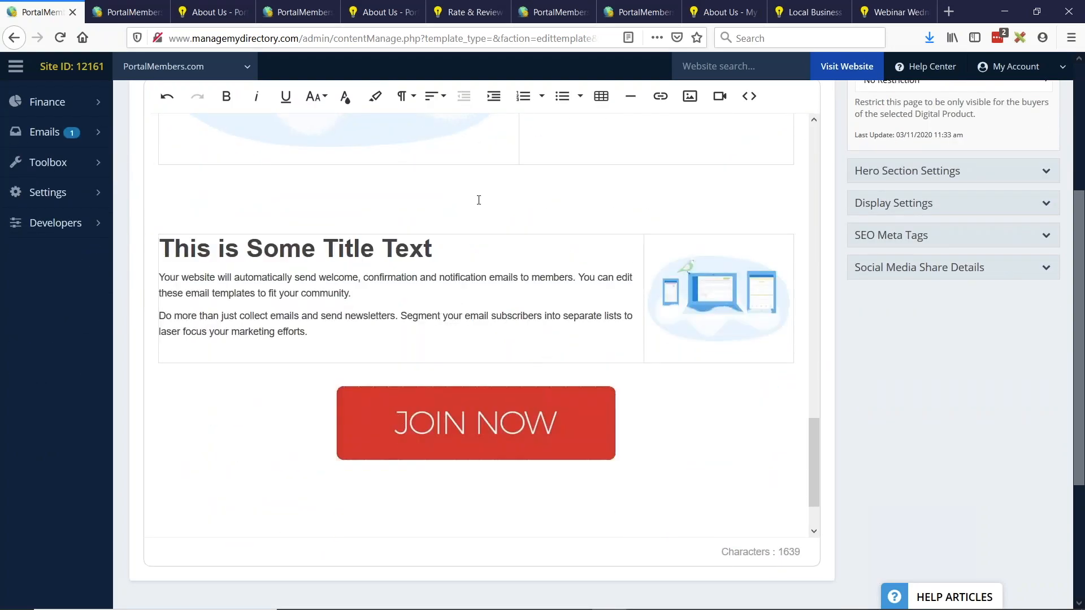
key("Return")
key("Return")
key("Return")
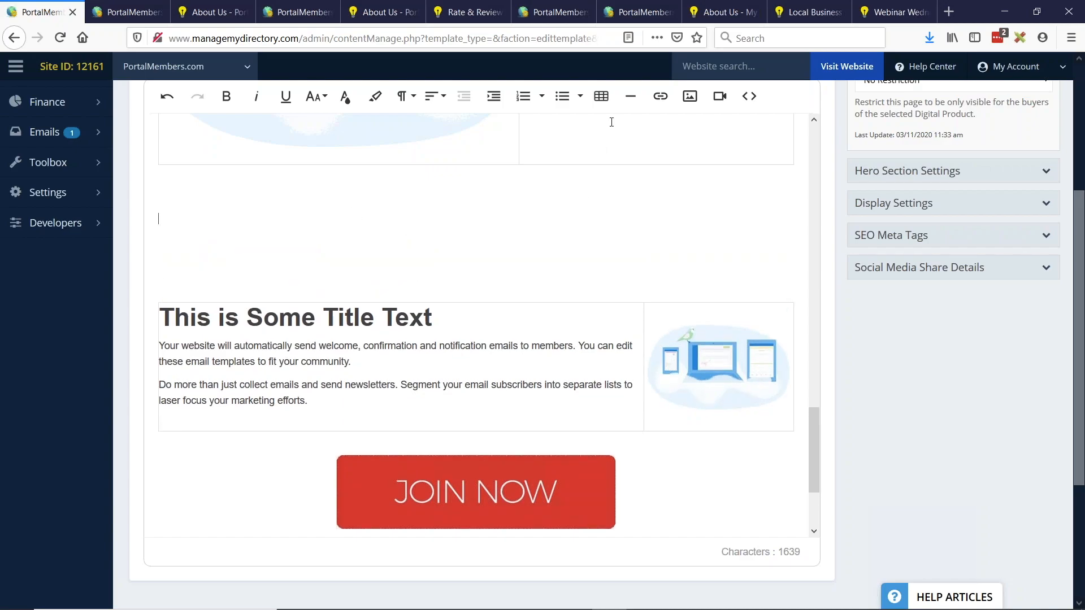
left_click(601, 96)
left_click(624, 148)
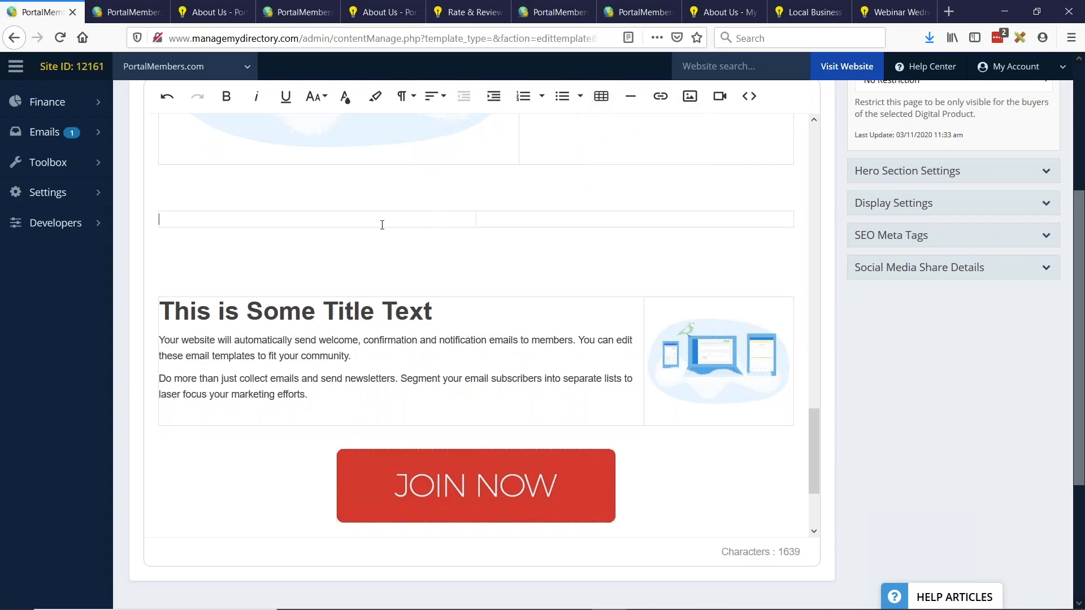
Copy the device illustration from the last section into the first cell of the new table
left_click(704, 353)
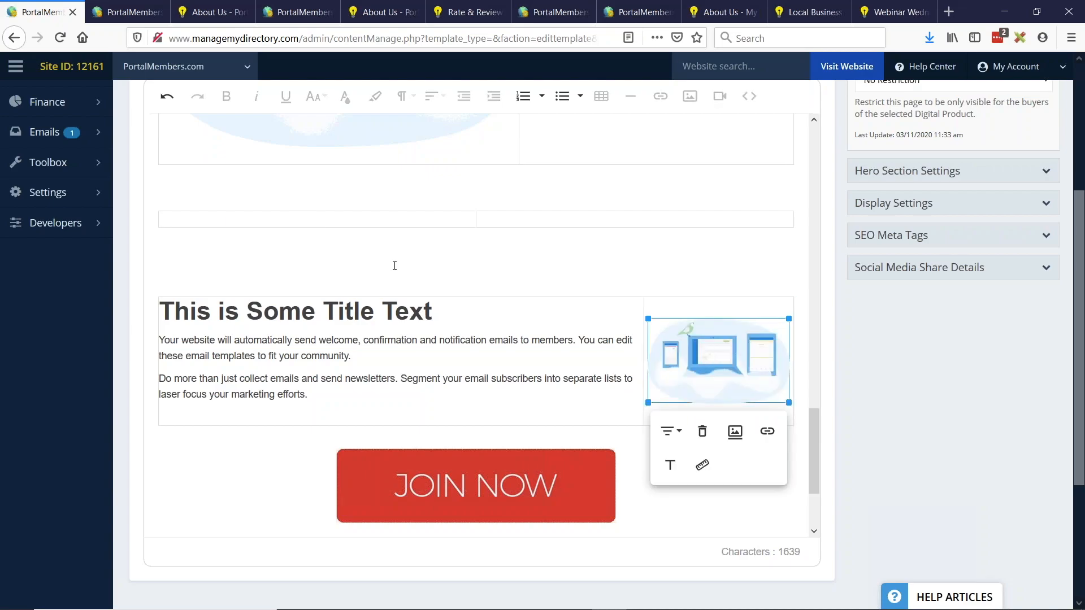
left_click(293, 219)
key("ctrl+v")
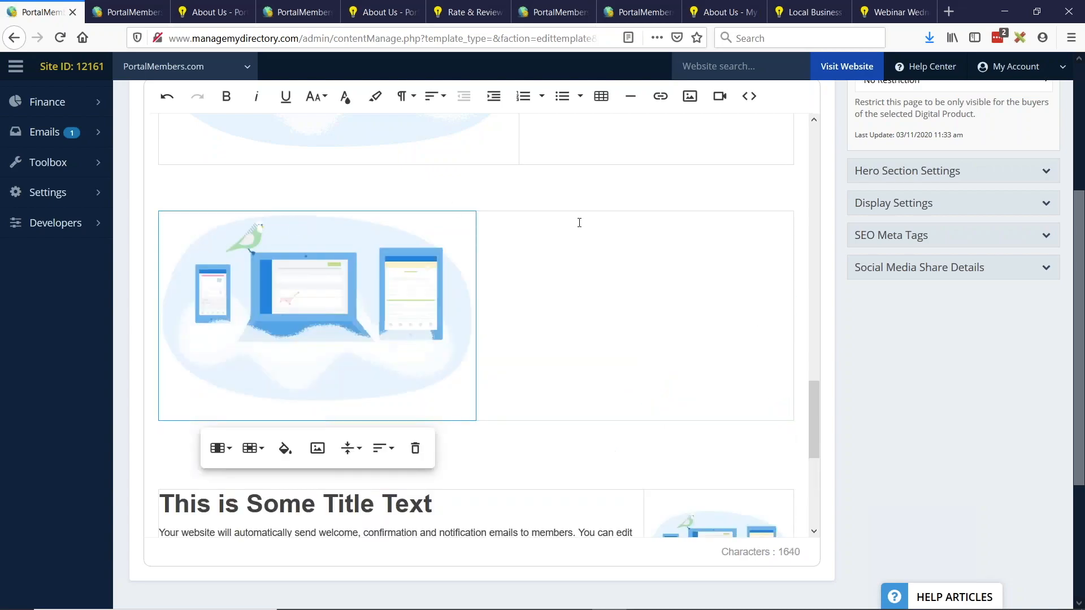
Copy the title and both paragraphs from the last section into the empty second cell of the new table
left_click(247, 520)
left_click_drag(160, 505, 635, 530)
scroll(452, 441, "down", 1)
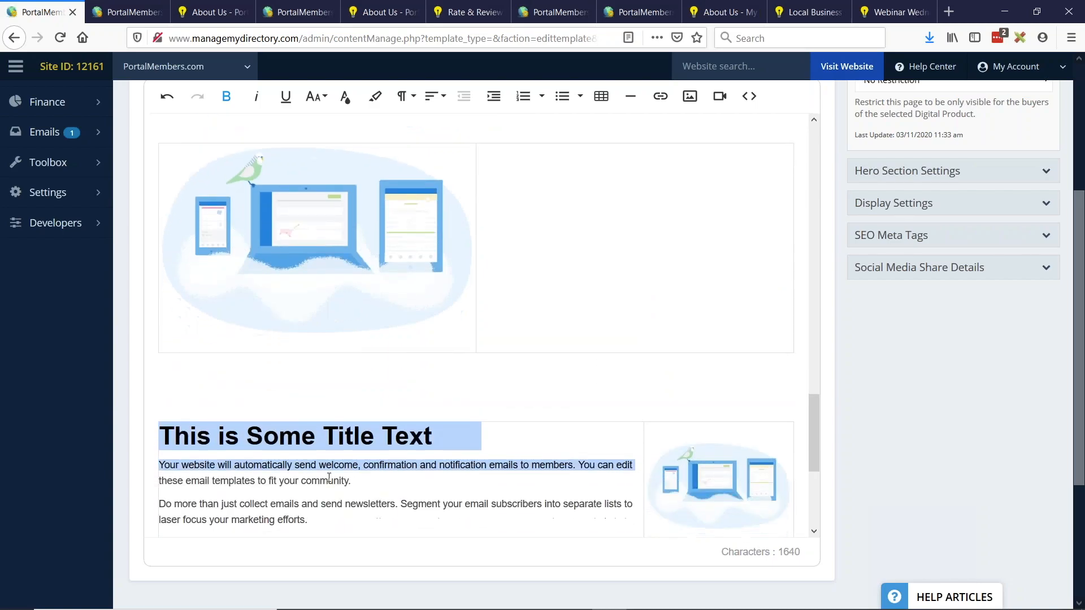
left_click_drag(319, 519, 159, 432)
key("ctrl+c")
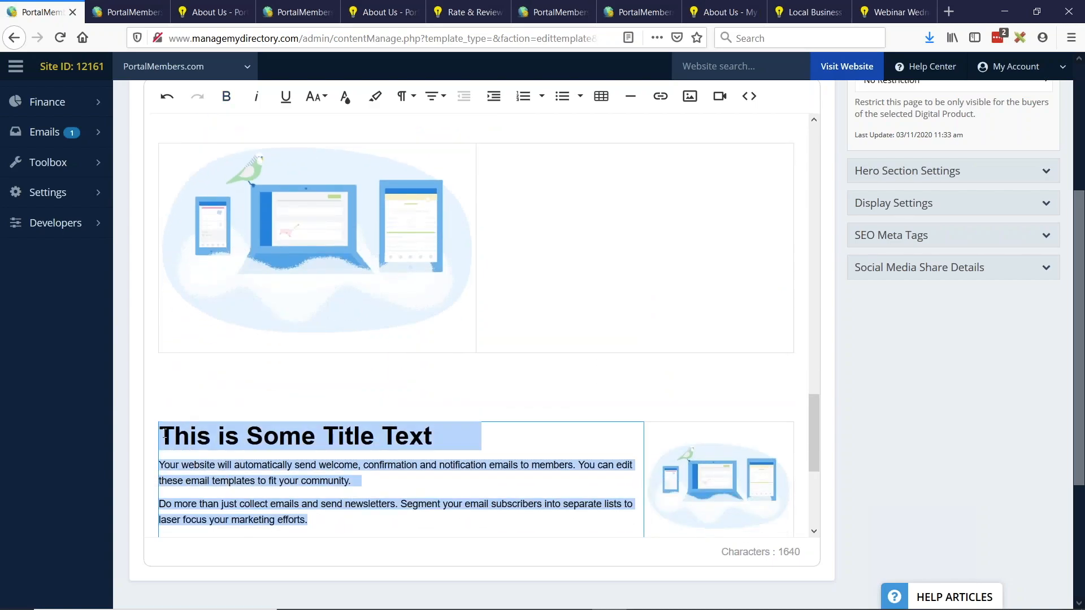
left_click(646, 252)
key("ctrl+v")
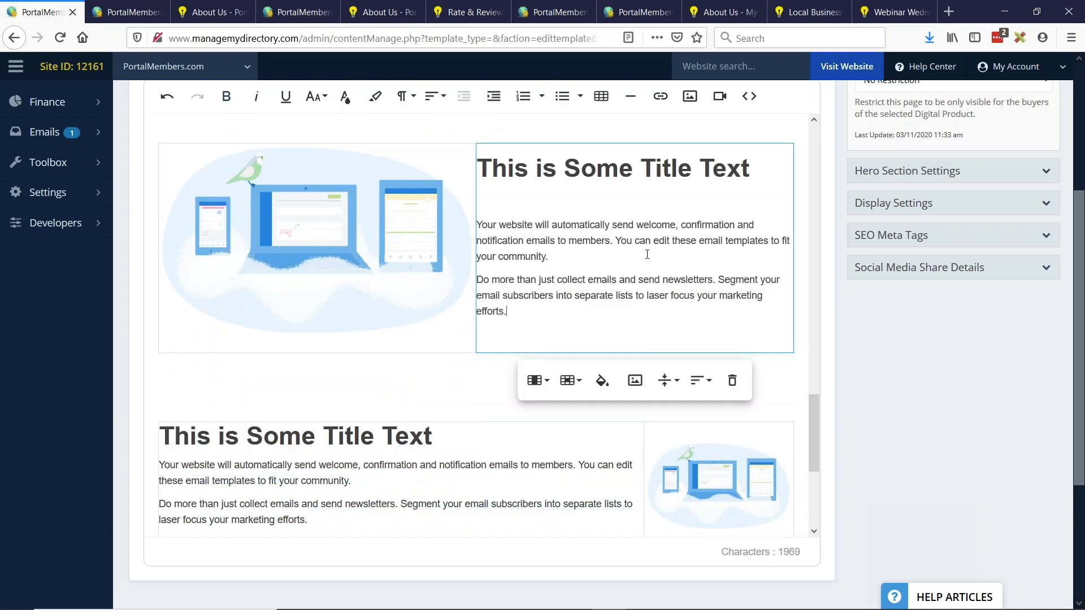
Narrow the illustration column of the new table to roughly a quarter of the table width, widening the text column
left_click(473, 153)
left_click(474, 149)
left_click_drag(476, 149, 299, 159)
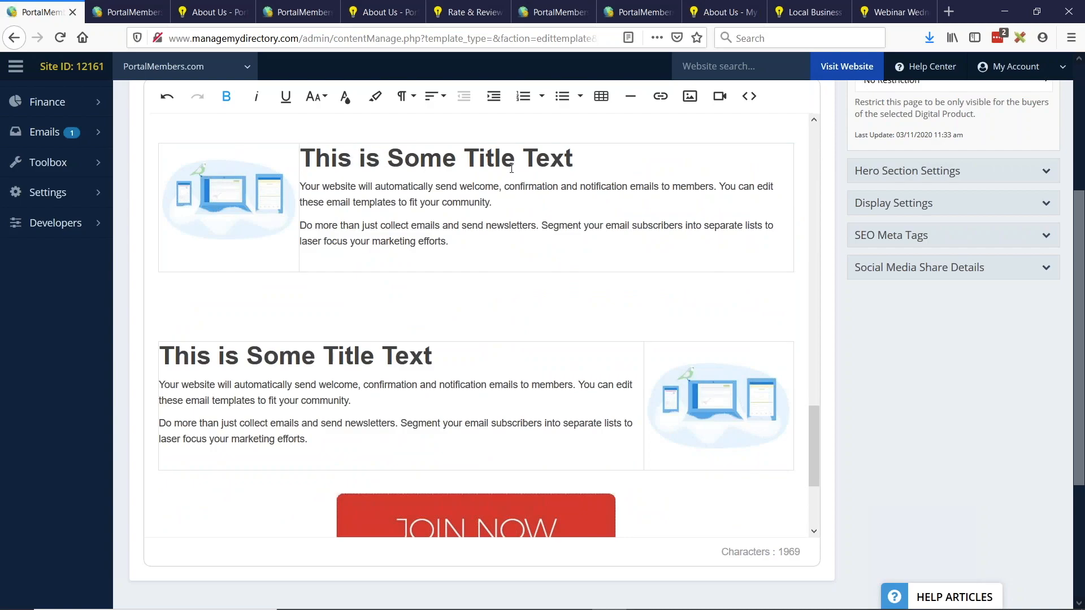
Insert the JOIN NOW image from the image library between the last two titled sections and centre it
scroll(402, 191, "up", 1)
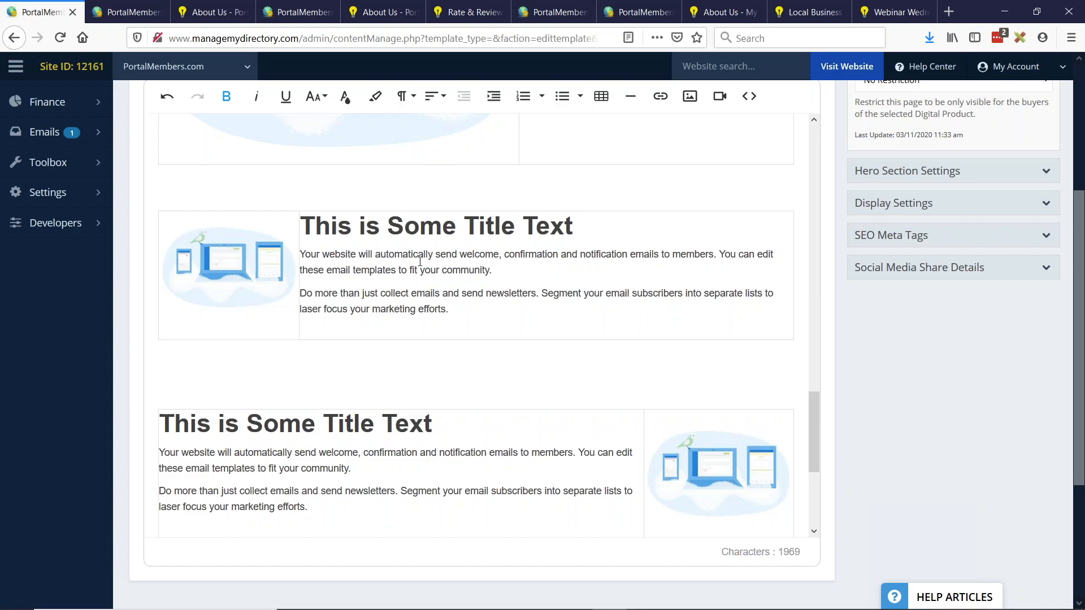
scroll(460, 431, "down", 4)
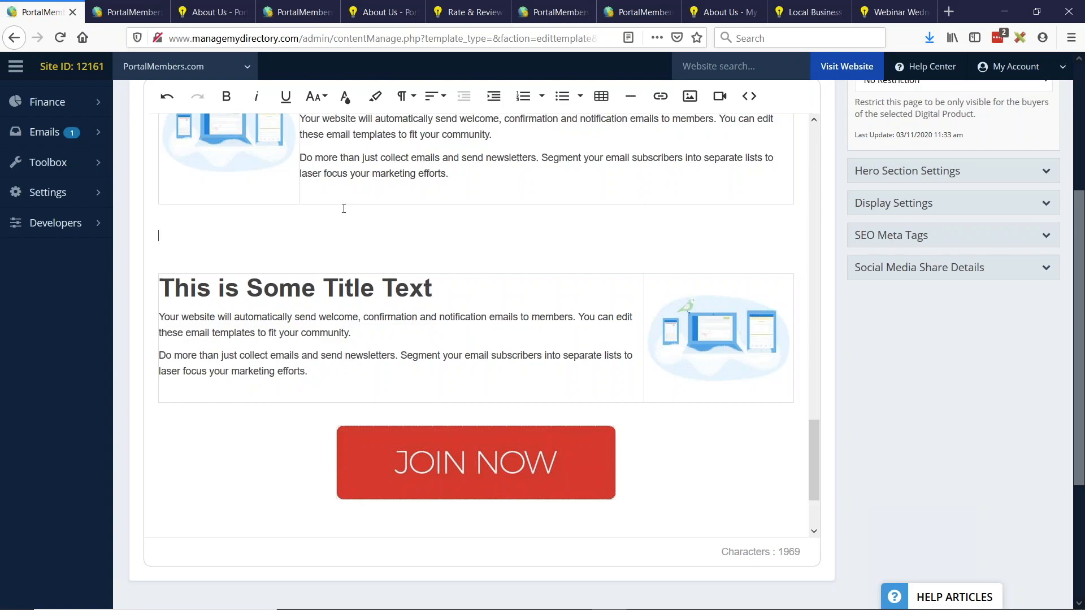
scroll(757, 232, "up", 2)
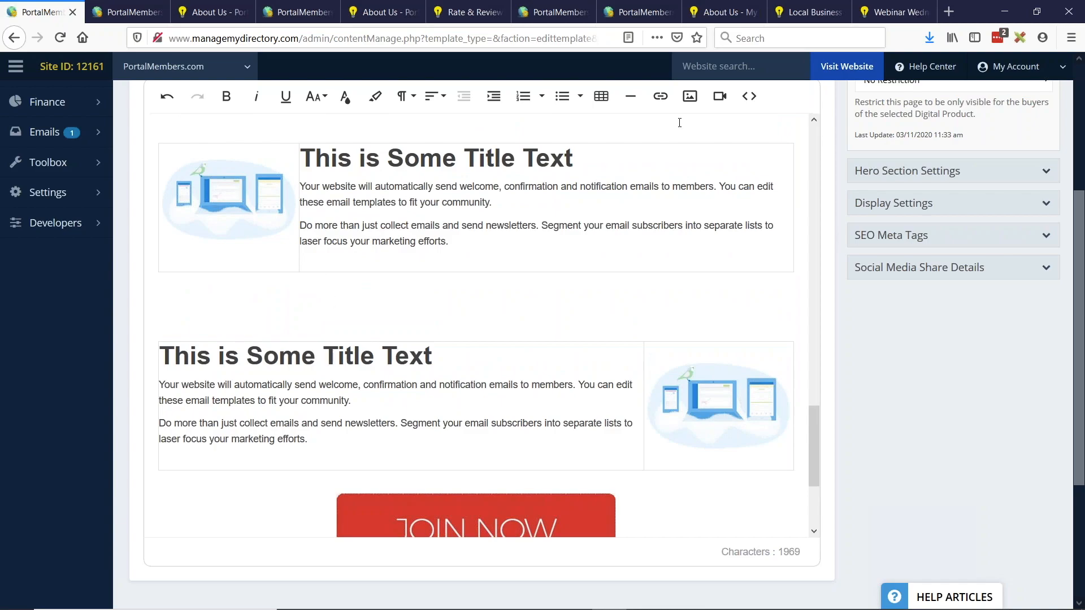
left_click(690, 96)
left_click(693, 121)
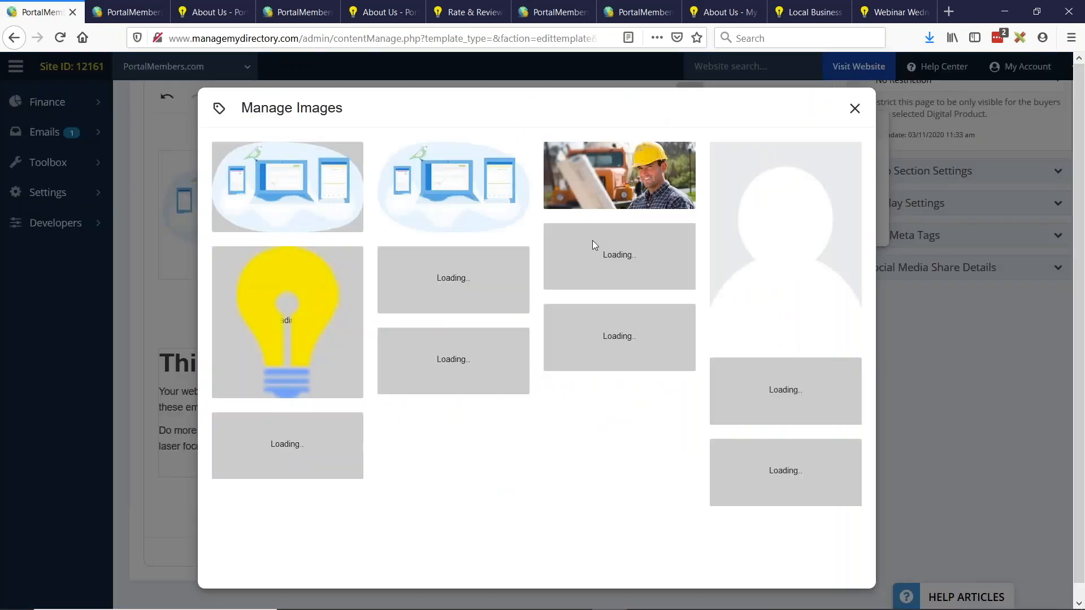
left_click(286, 266)
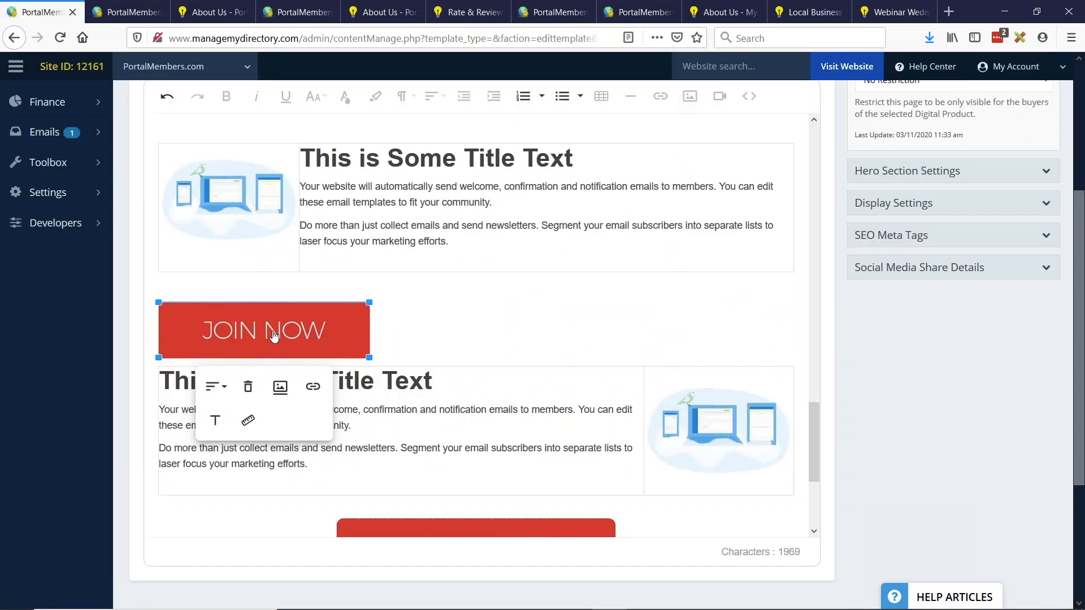
left_click(215, 387)
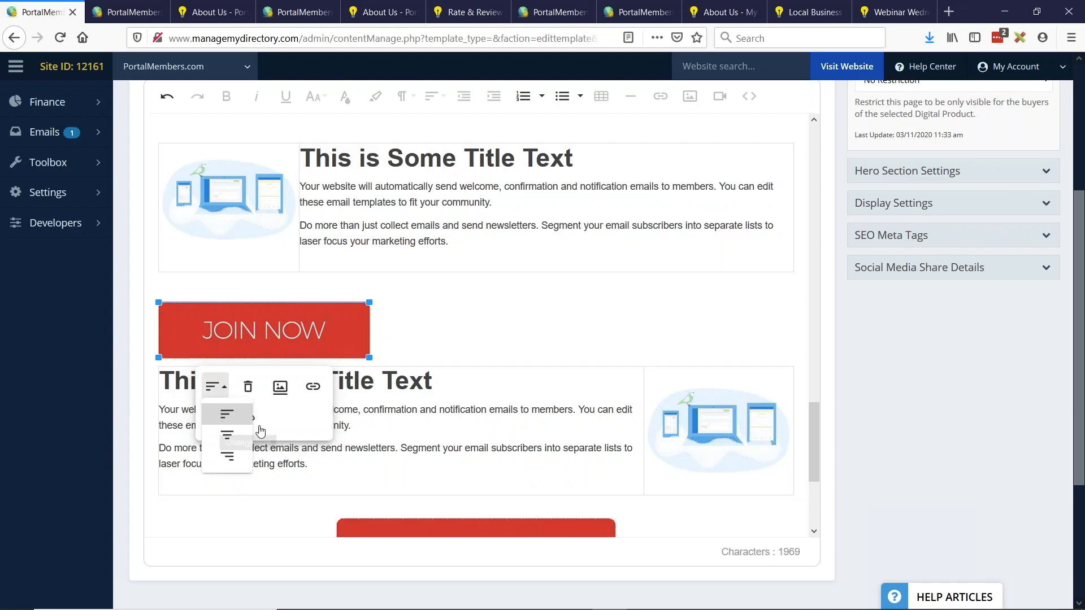
left_click(231, 436)
left_click(644, 347)
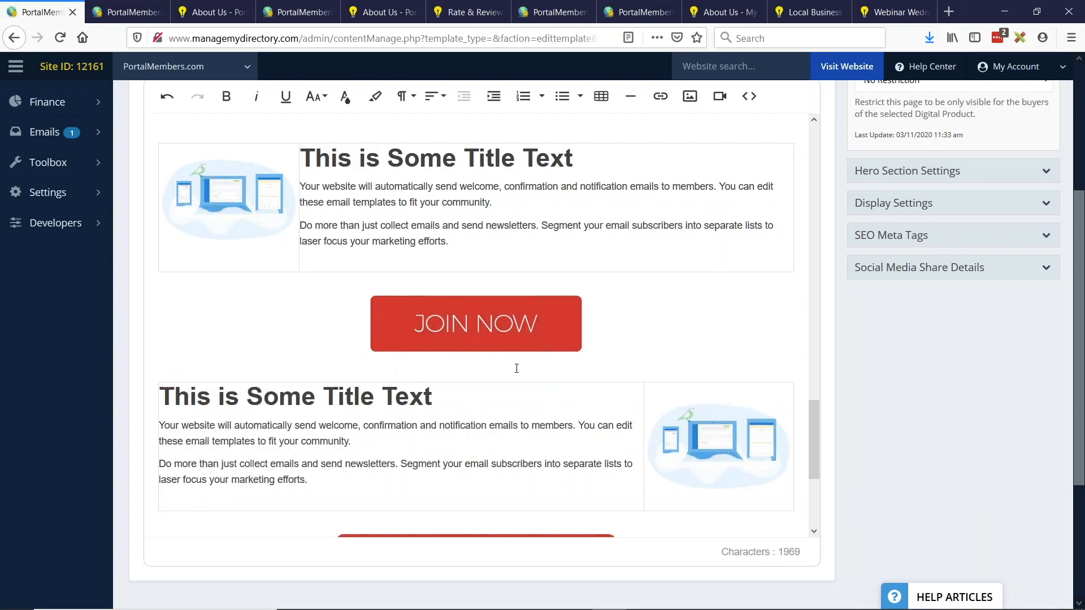
Link the newly inserted JOIN NOW image to /join
left_click(520, 329)
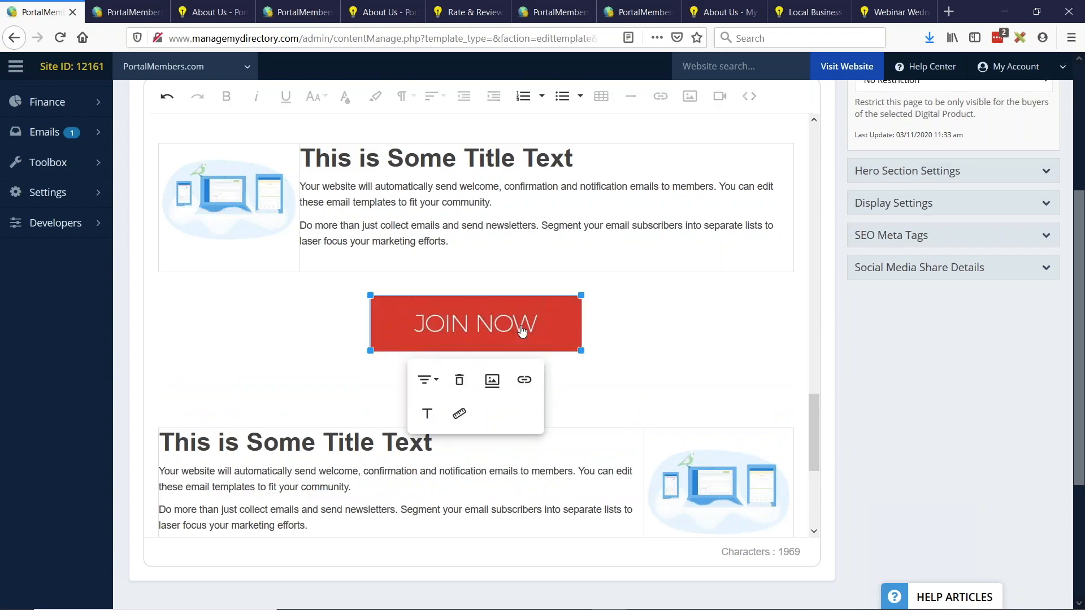
left_click(524, 380)
left_click(472, 434)
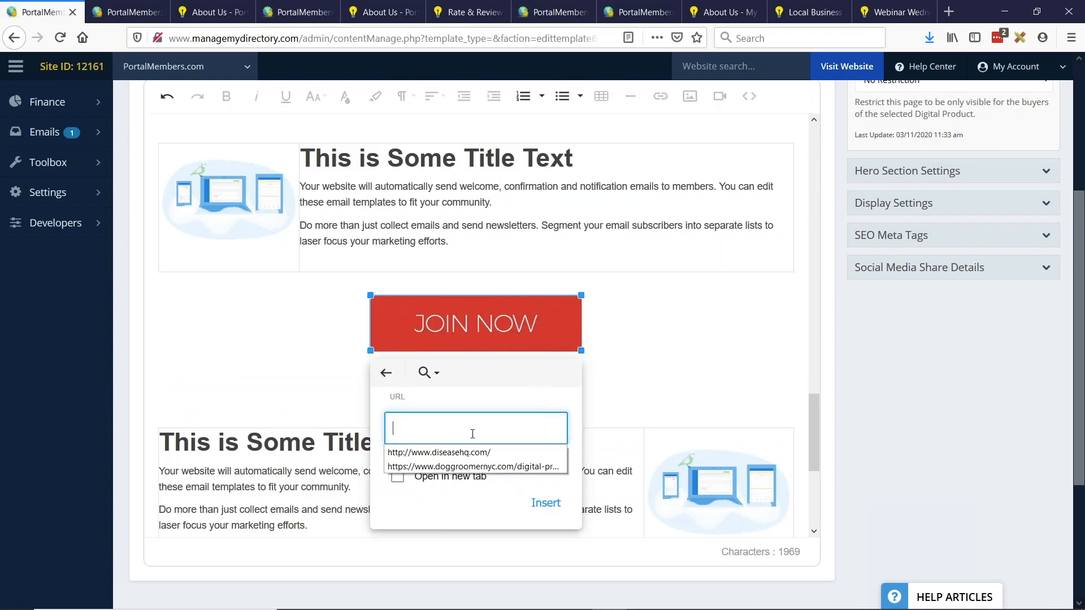
type("/join")
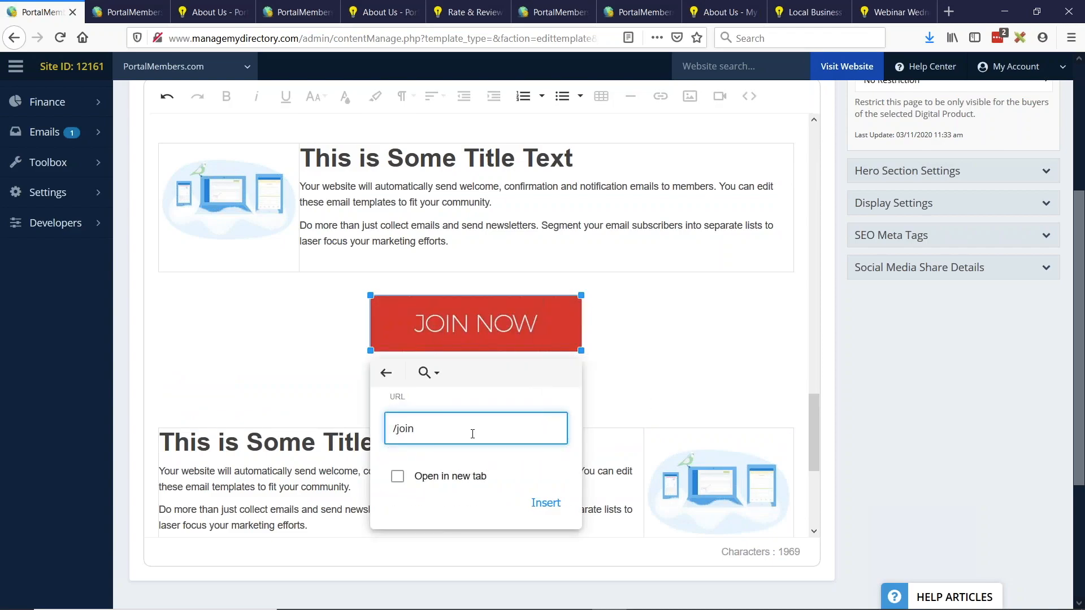
left_click(545, 503)
left_click(681, 389)
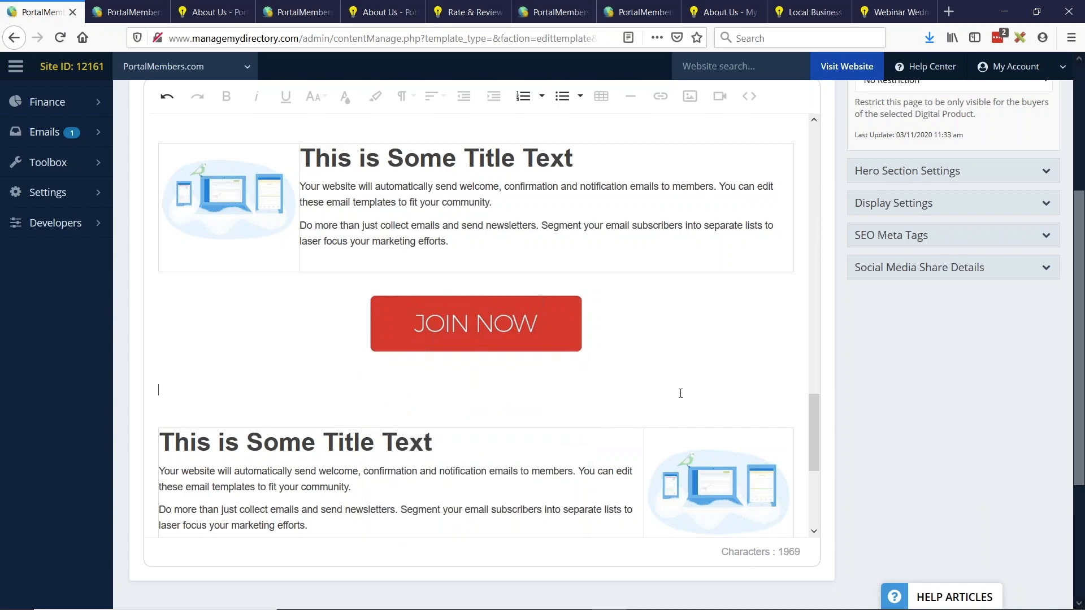
Edit the new JOIN NOW image's link so that it opens in a new tab
left_click(541, 326)
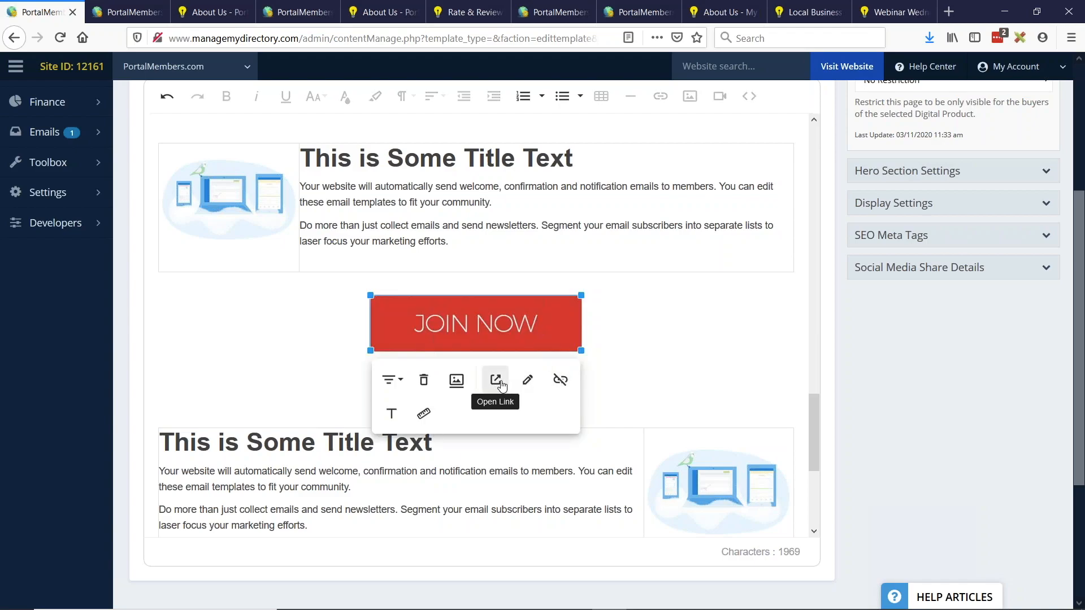
left_click(527, 379)
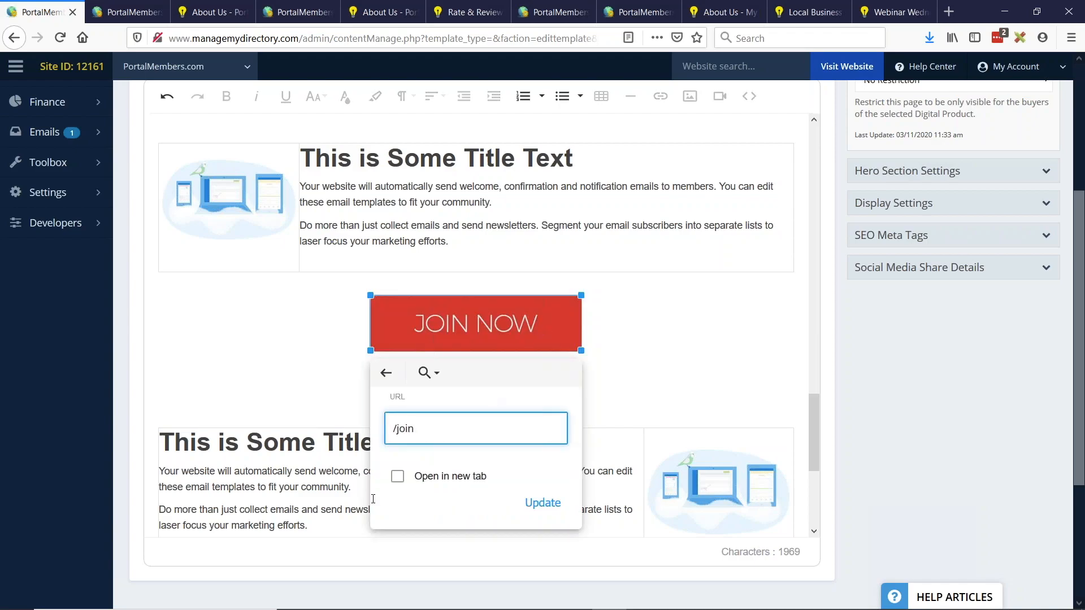
left_click(398, 478)
left_click(544, 503)
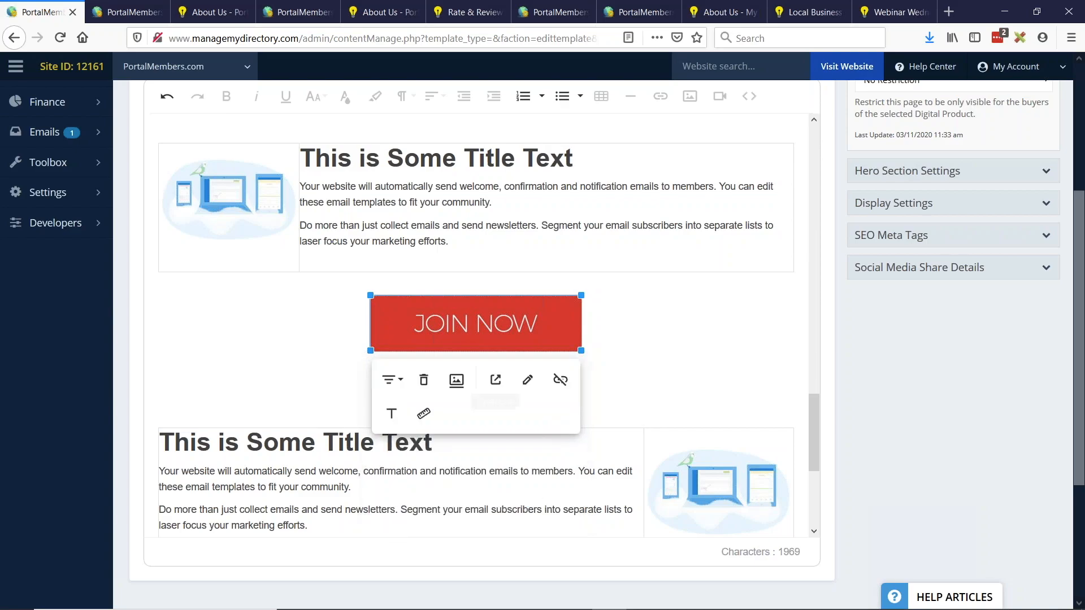
left_click(679, 390)
Save the web page, reload the live page and check the new section and its JOIN NOW image
scroll(896, 344, "up", 4)
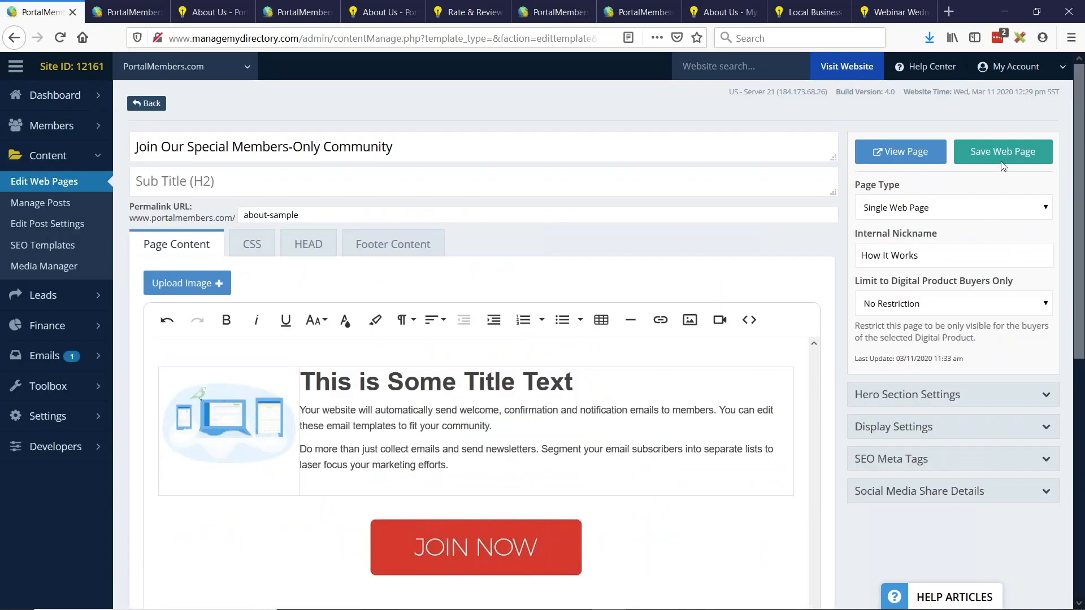
left_click(1003, 152)
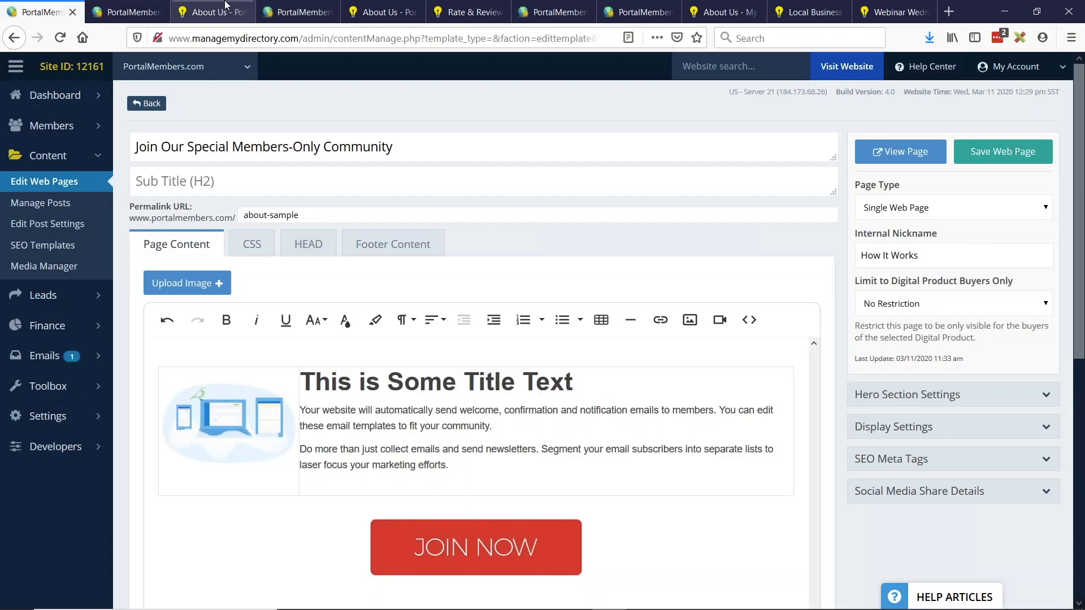
left_click(225, 6)
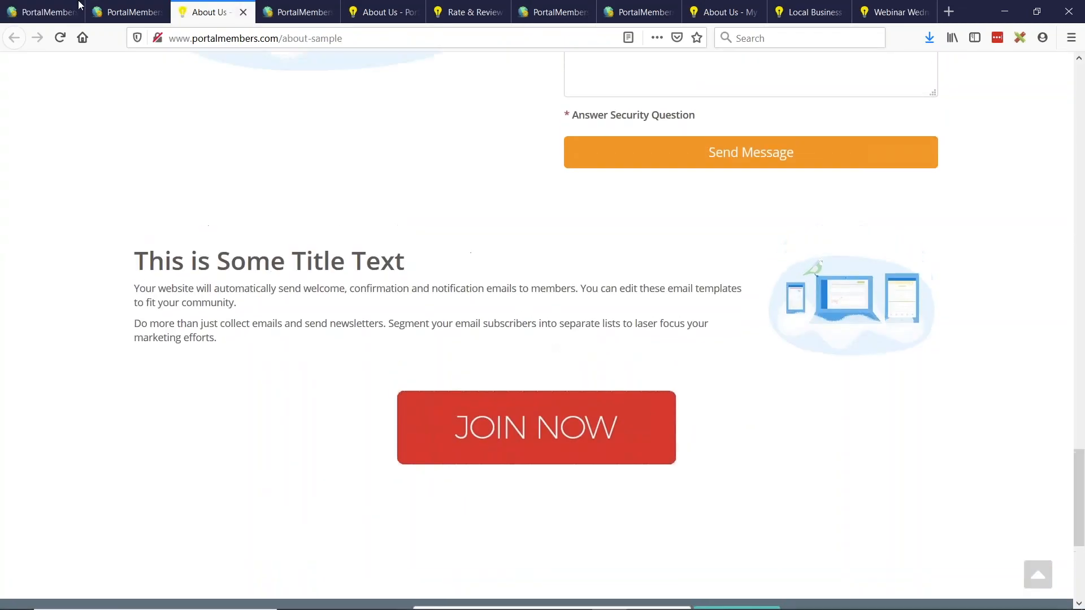
left_click(60, 39)
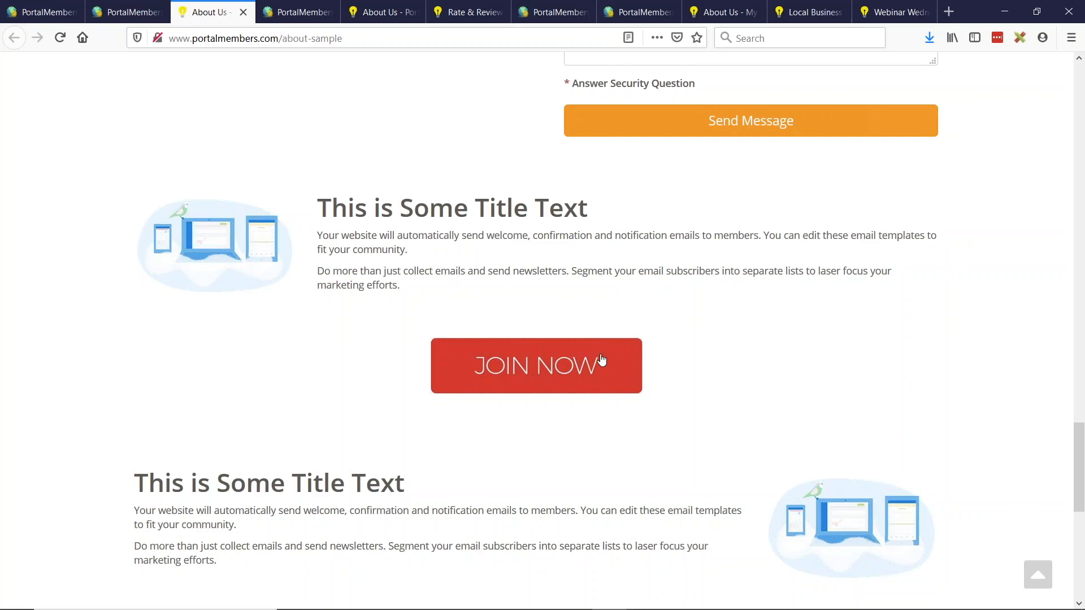
scroll(497, 336, "down", 5)
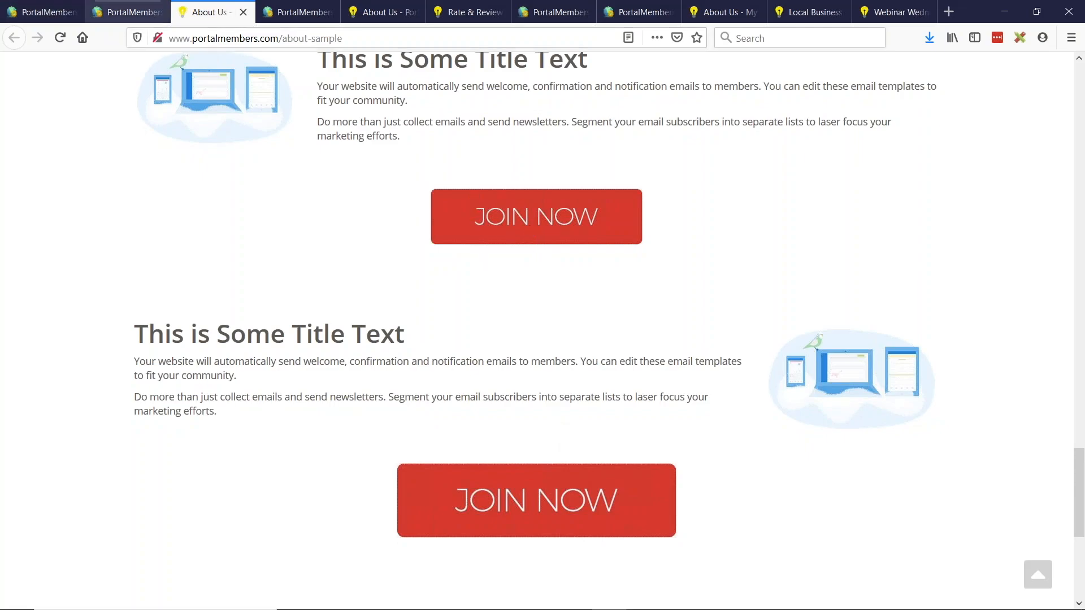
Return to the page editor and make the JOIN NOW image between the last two sections slightly smaller
left_click(127, 12)
left_click(42, 12)
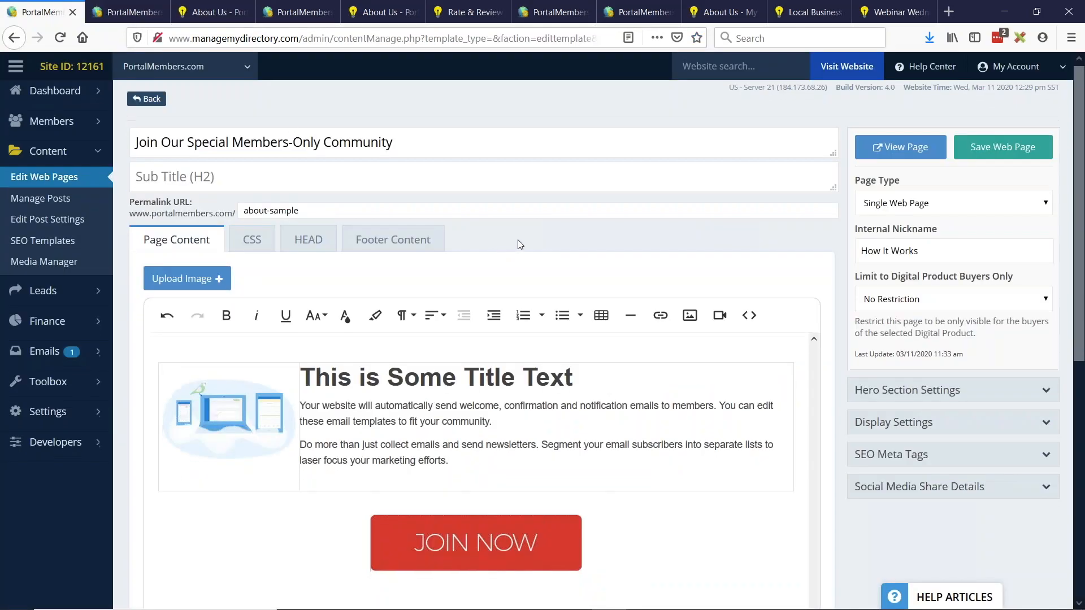
scroll(518, 302, "down", 8)
left_click(528, 275)
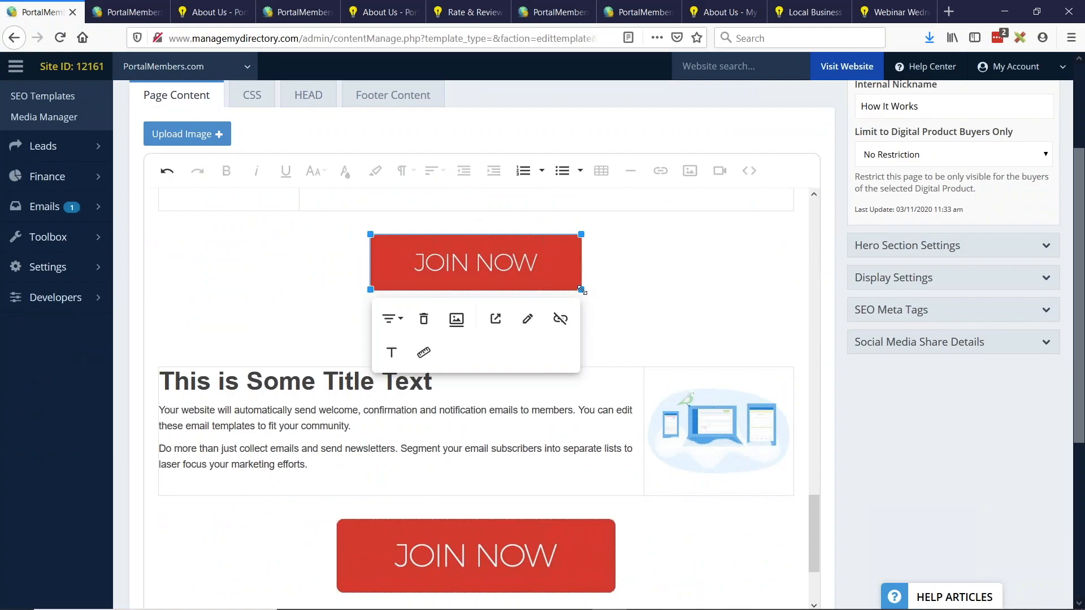
mouse_move(582, 290)
left_mouse_down()
mouse_move(503, 252)
mouse_move(746, 395)
mouse_move(611, 329)
mouse_move(605, 312)
mouse_move(526, 282)
mouse_move(625, 322)
mouse_move(586, 291)
left_mouse_up()
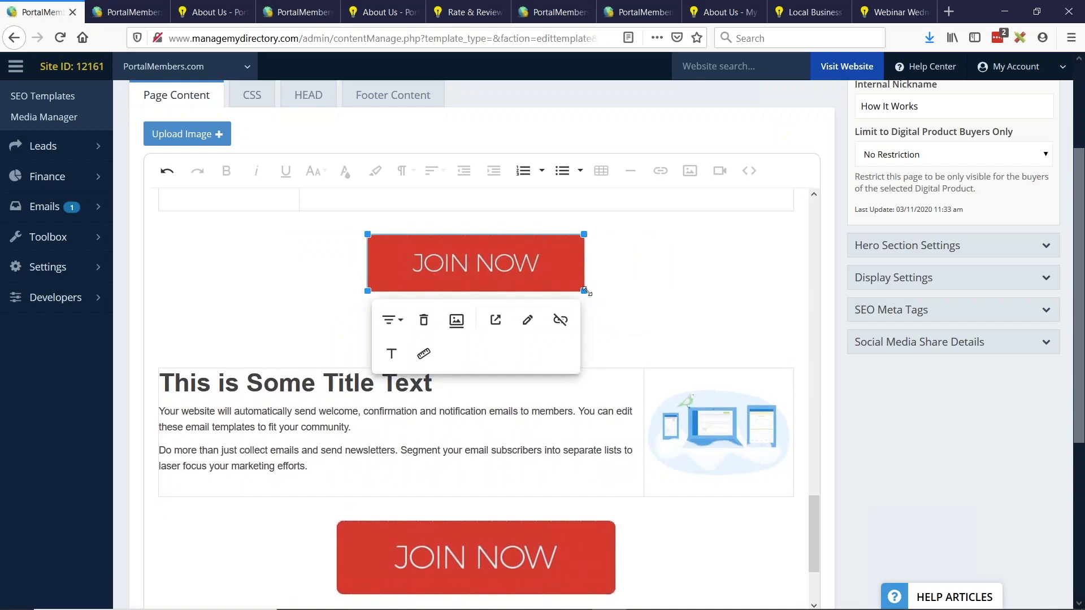
left_click_drag(585, 289, 558, 283)
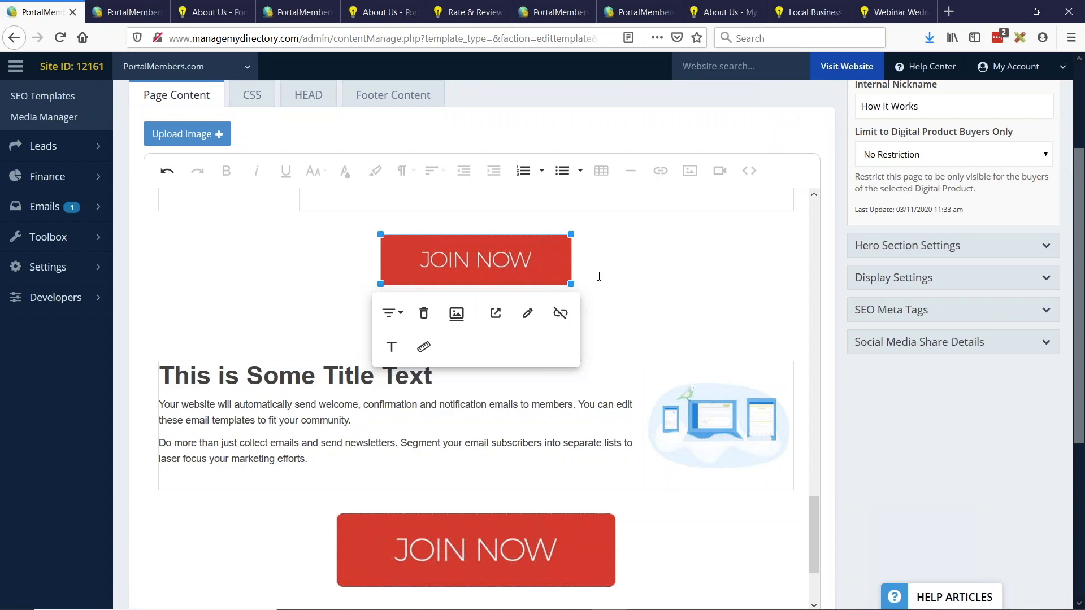
left_click(652, 314)
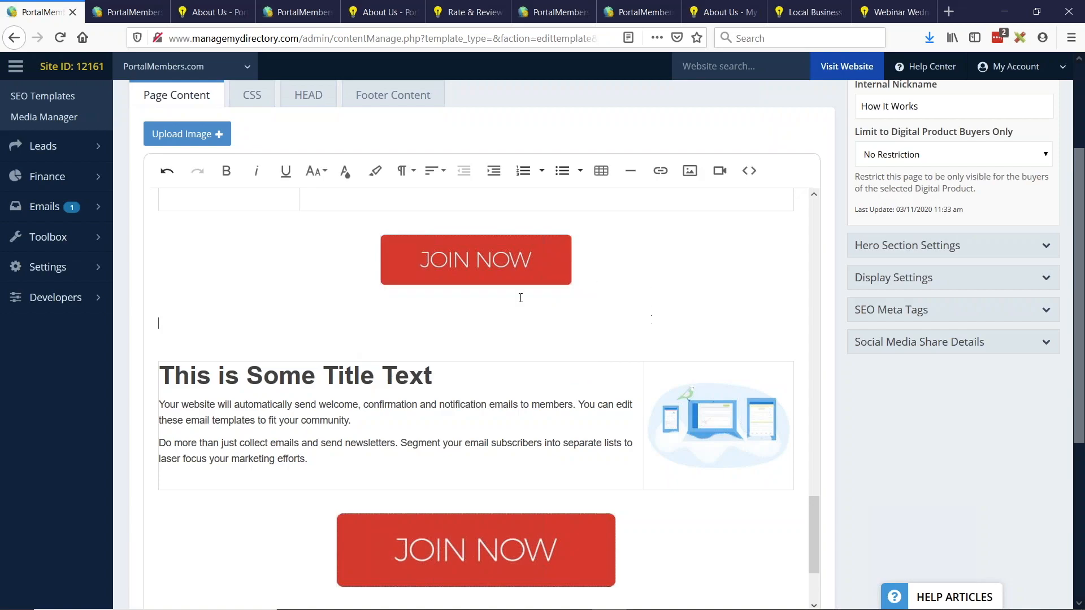
Shrink the larger JOIN NOW image below the last titled section
left_click(565, 581)
scroll(601, 415, "down", 1)
left_click_drag(615, 517, 552, 477)
View the live page and review the hero banner, benefits, features, contact forms and two-column sections
scroll(679, 282, "up", 3)
left_click(896, 152)
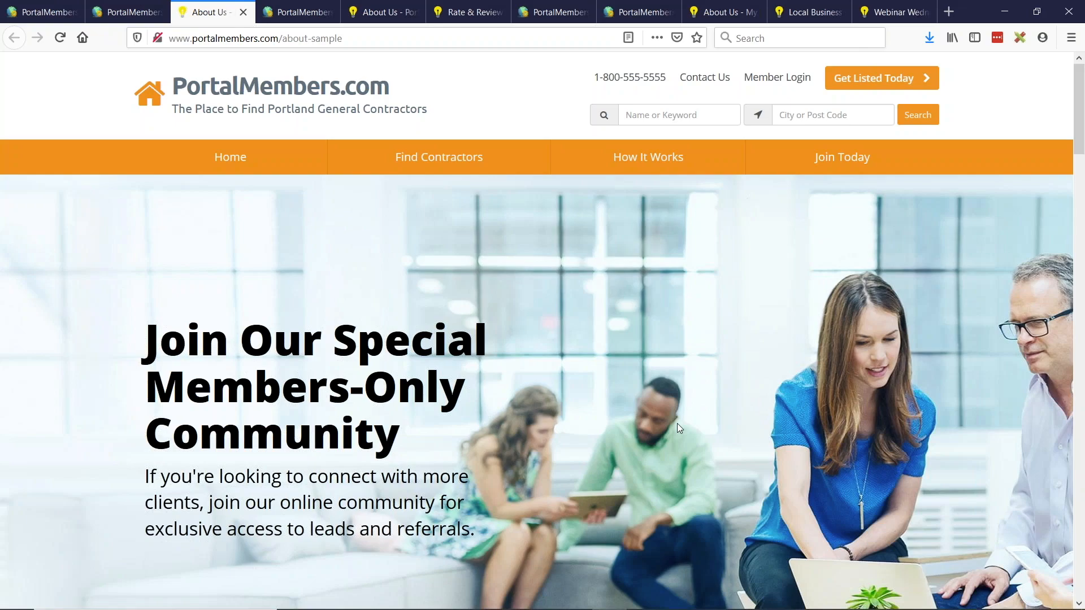
scroll(645, 246, "down", 6)
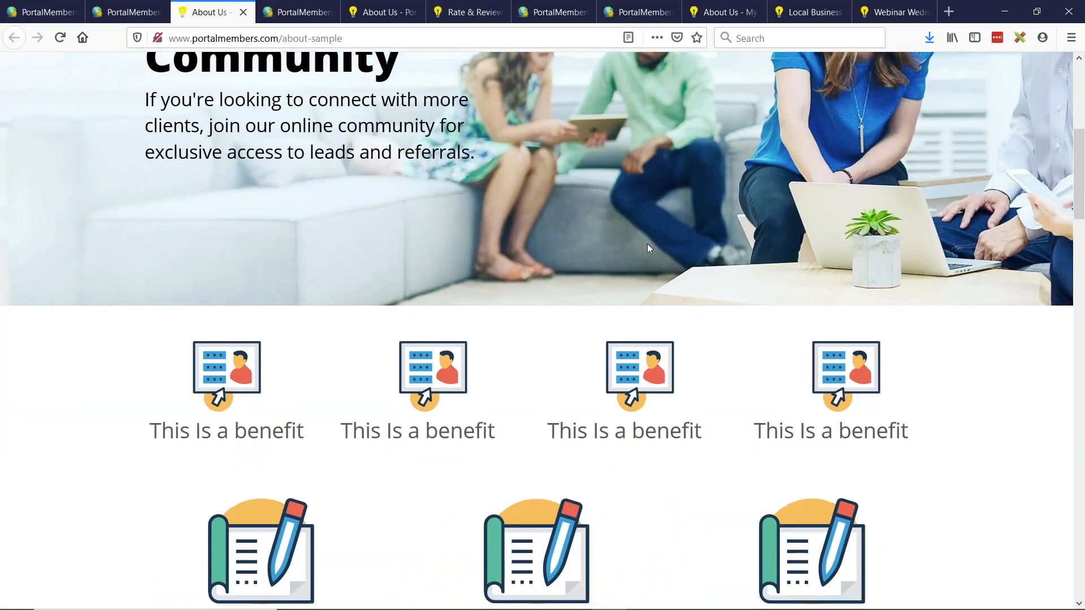
scroll(648, 249, "down", 4)
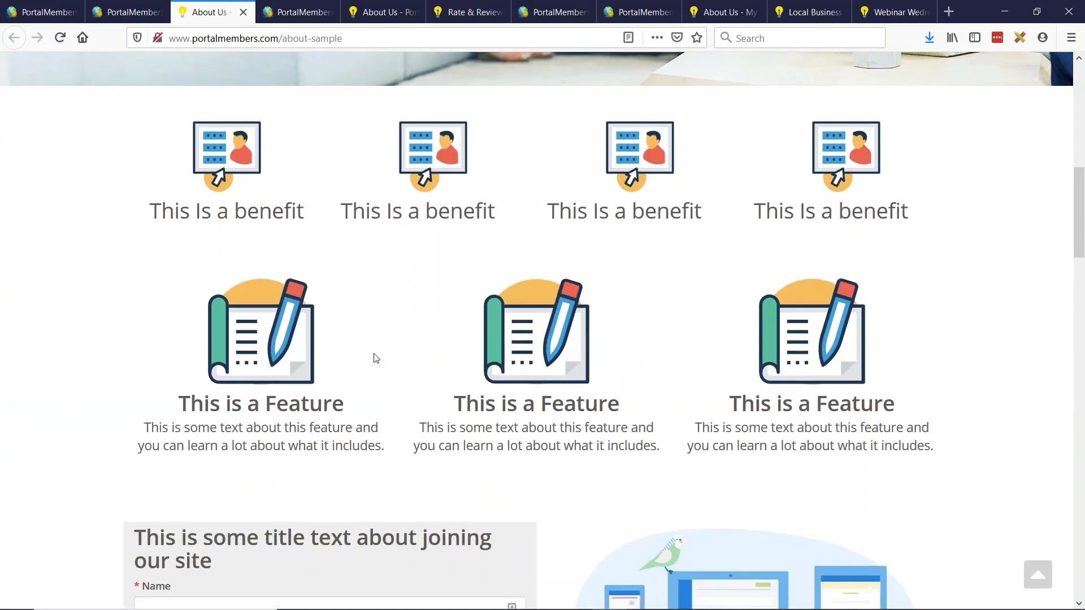
scroll(654, 286, "down", 4)
scroll(620, 295, "down", 7)
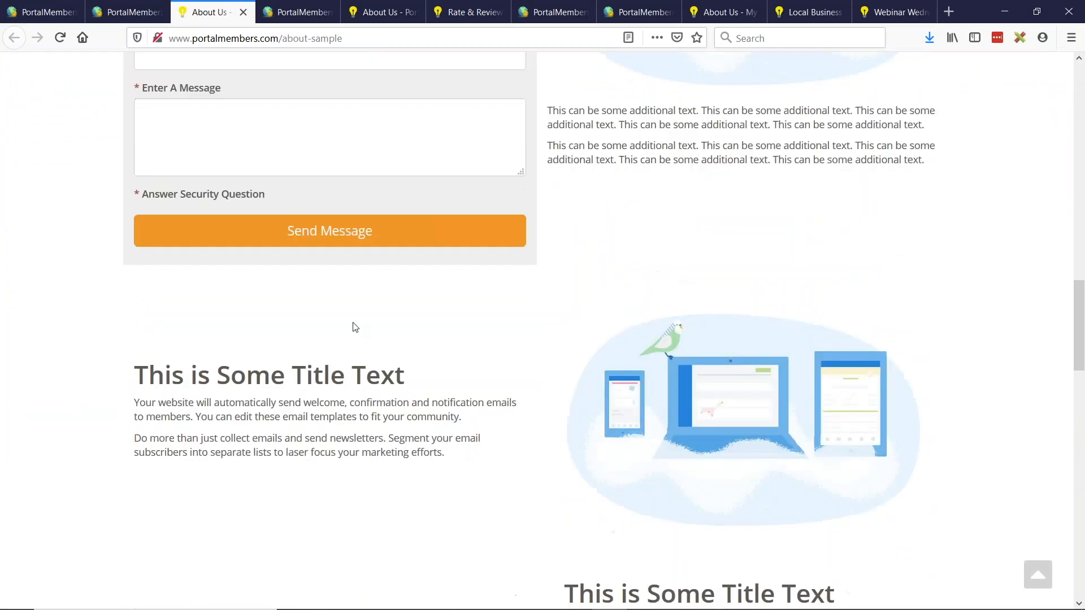
scroll(484, 283, "down", 2)
scroll(505, 296, "down", 3)
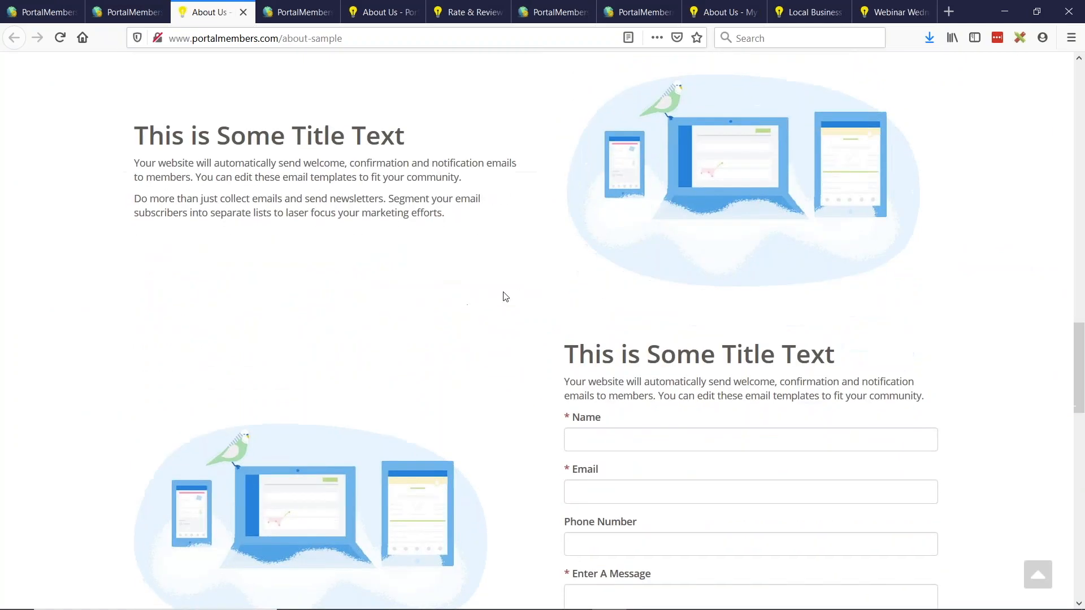
scroll(479, 267, "up", 16)
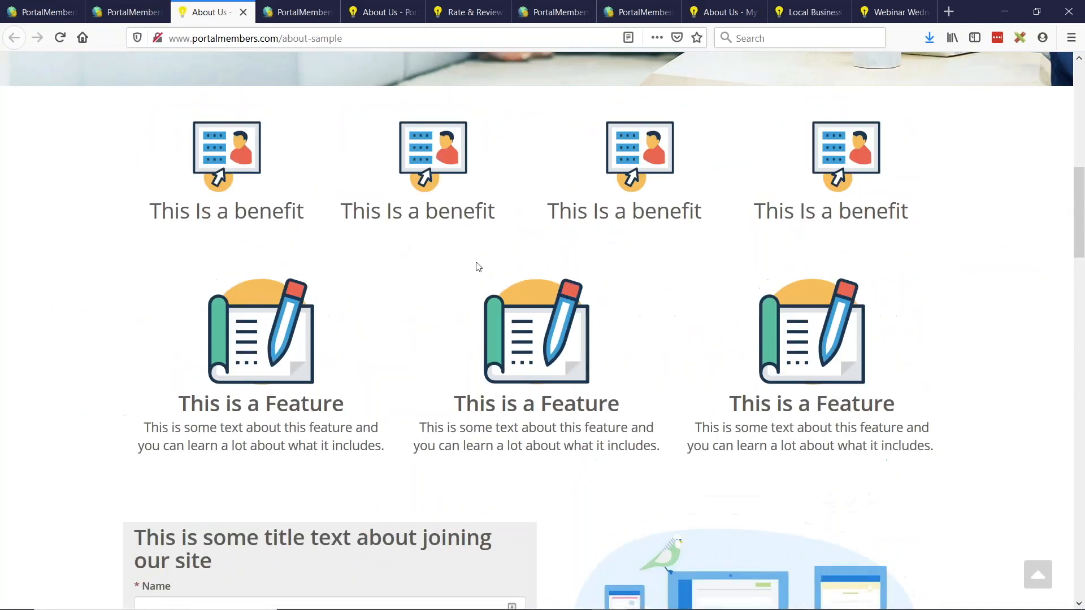